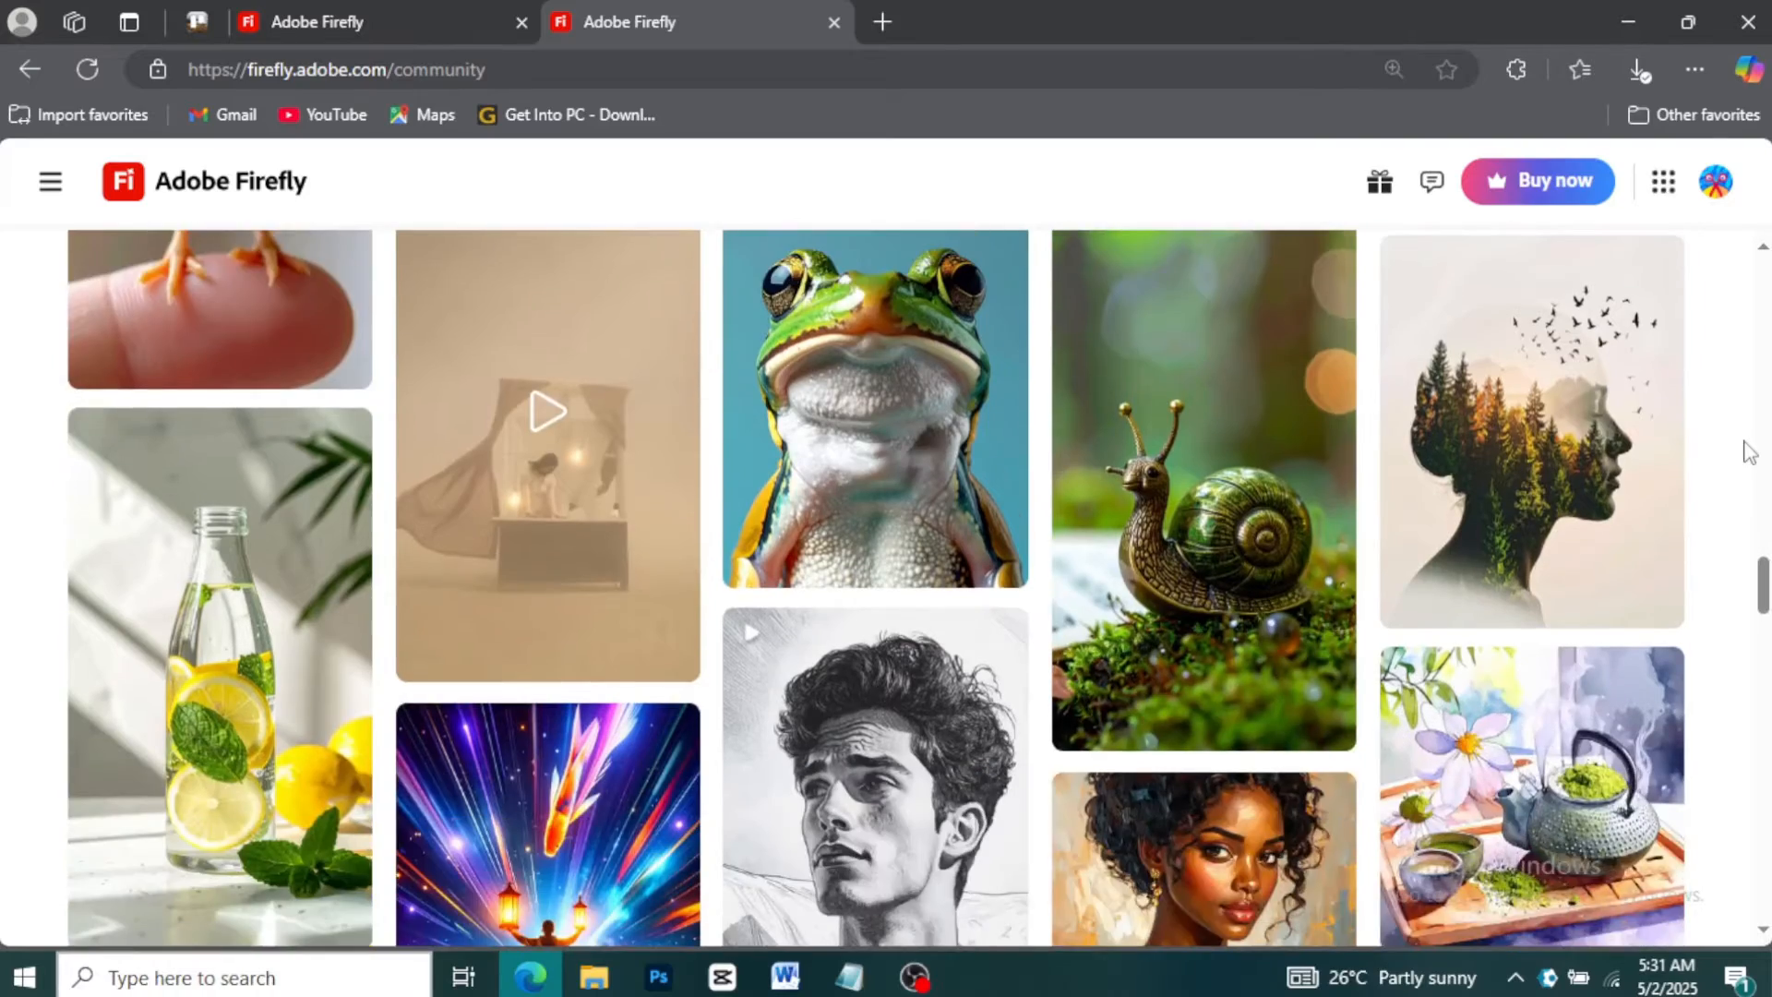
pyautogui.scroll(-4, 1749, 452)
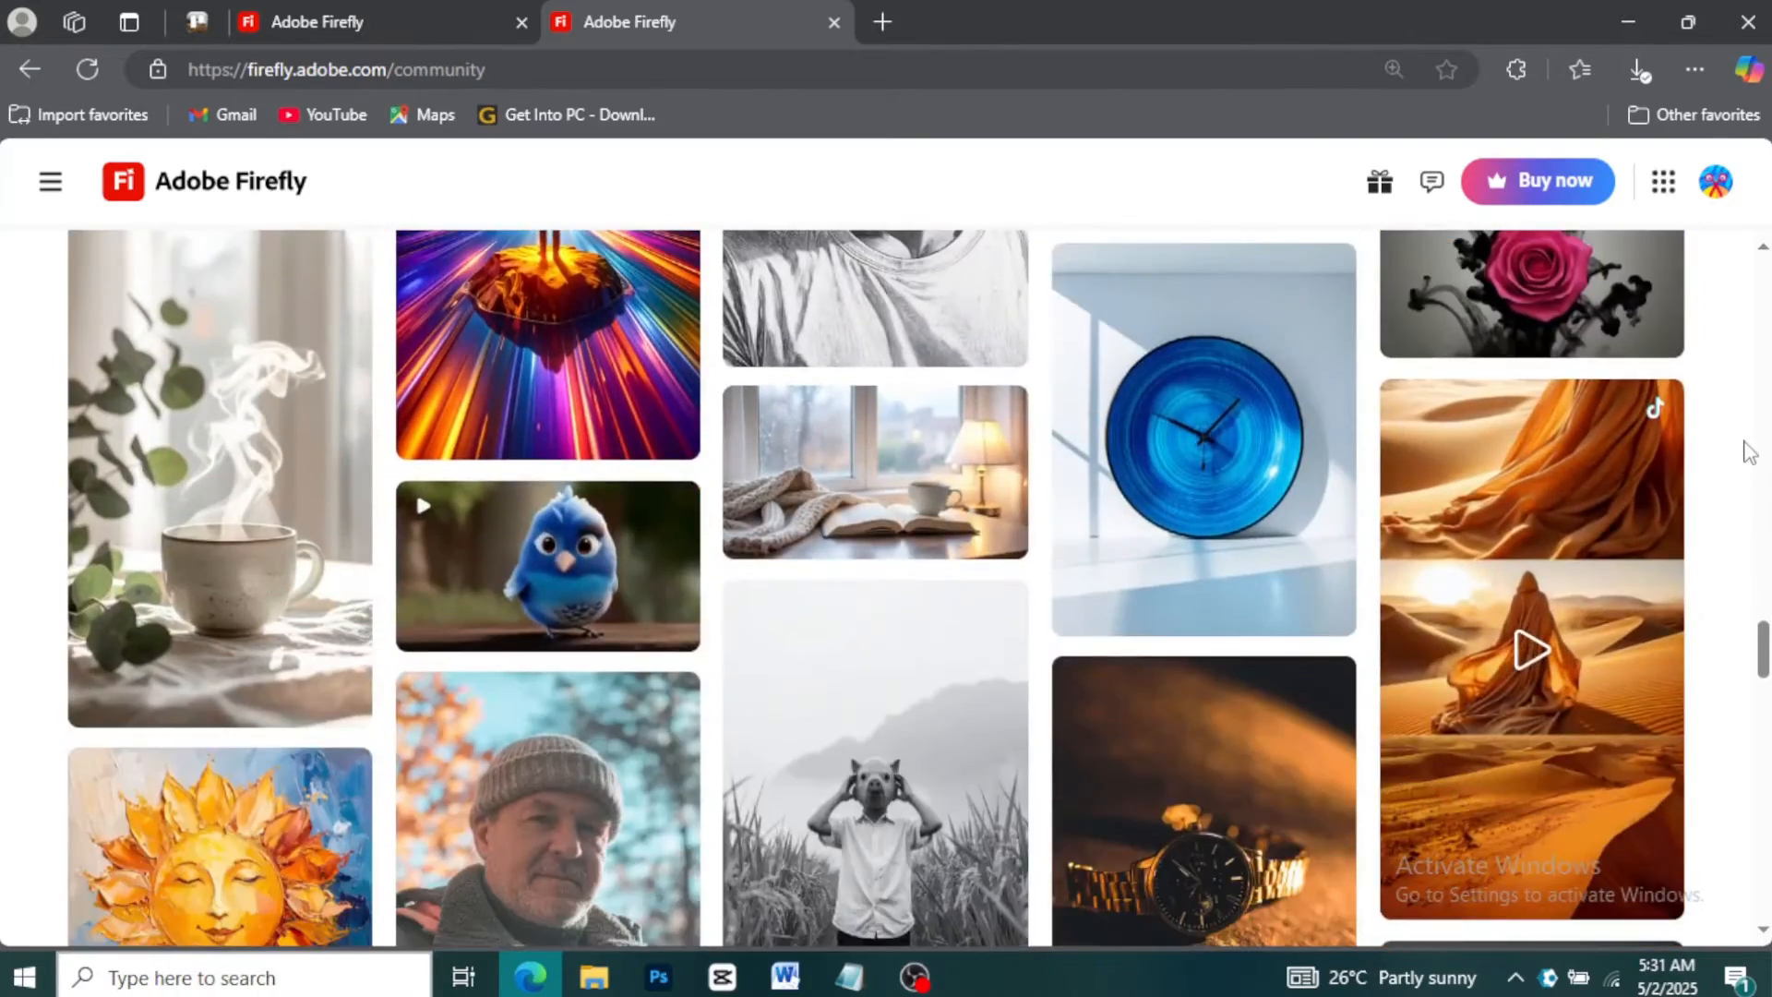
# Switch to the Firefly home page tab and filter its features to Image
pyautogui.scroll(3, 1758, 434)
pyautogui.scroll(20, 1763, 419)
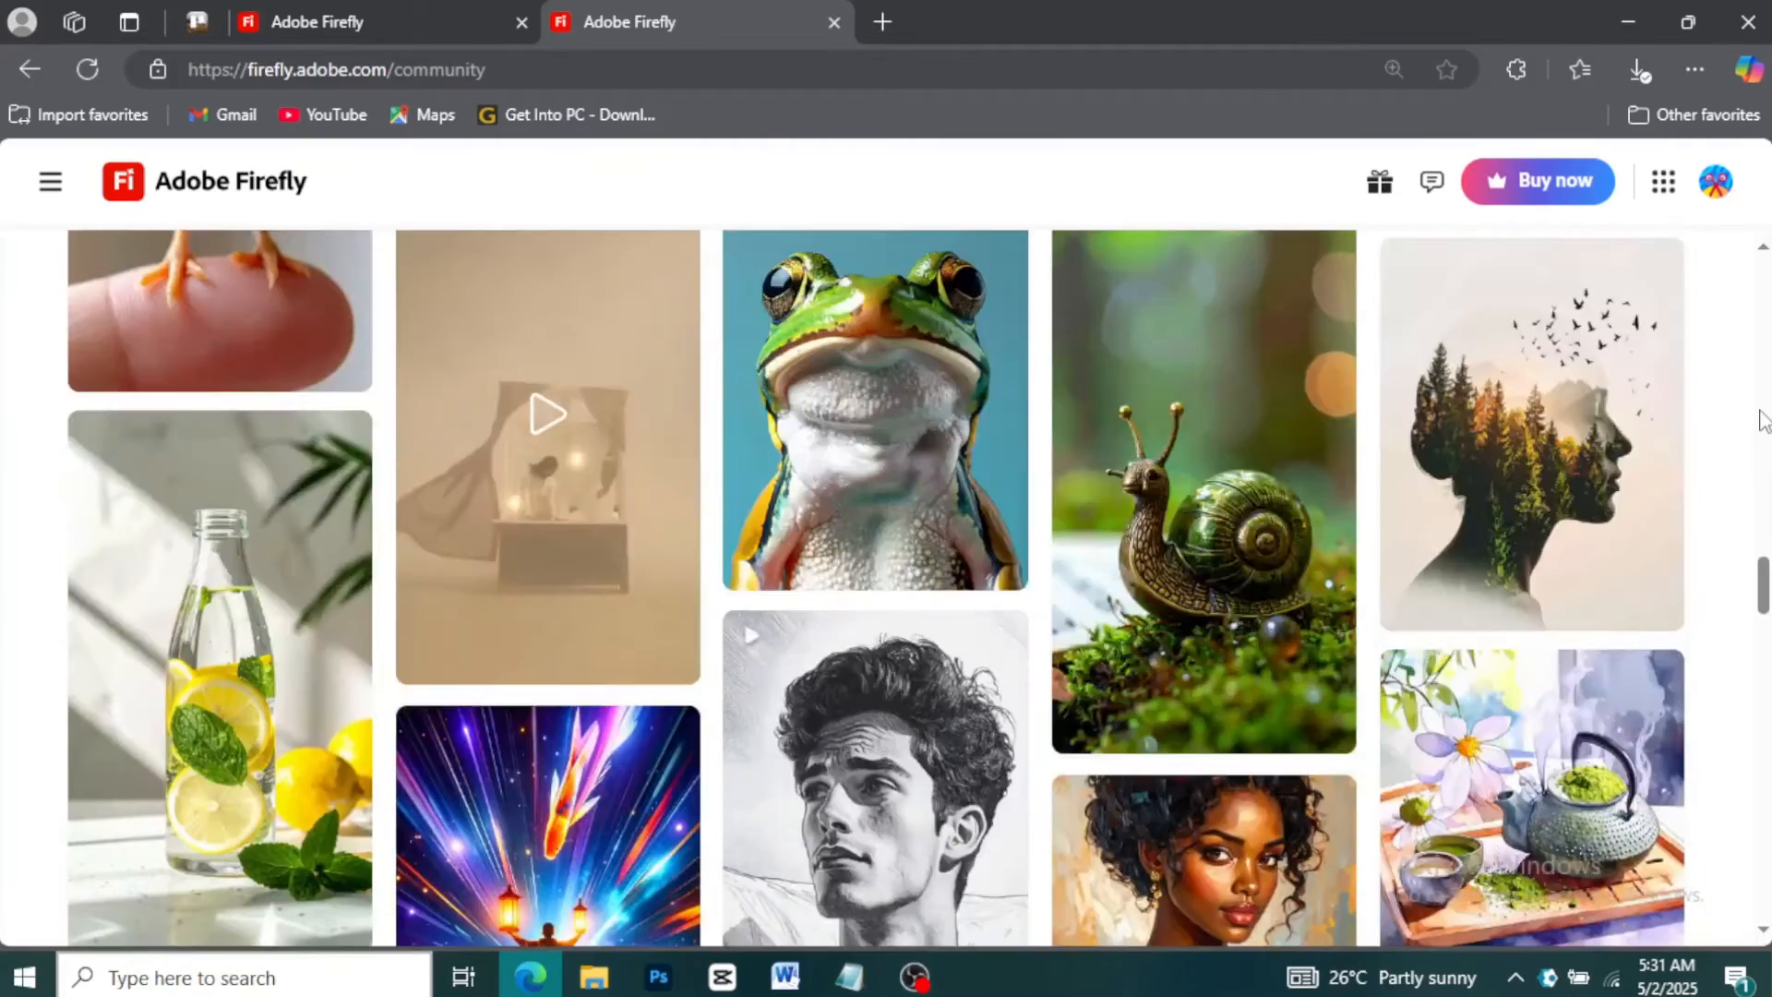
pyautogui.scroll(10, 1763, 420)
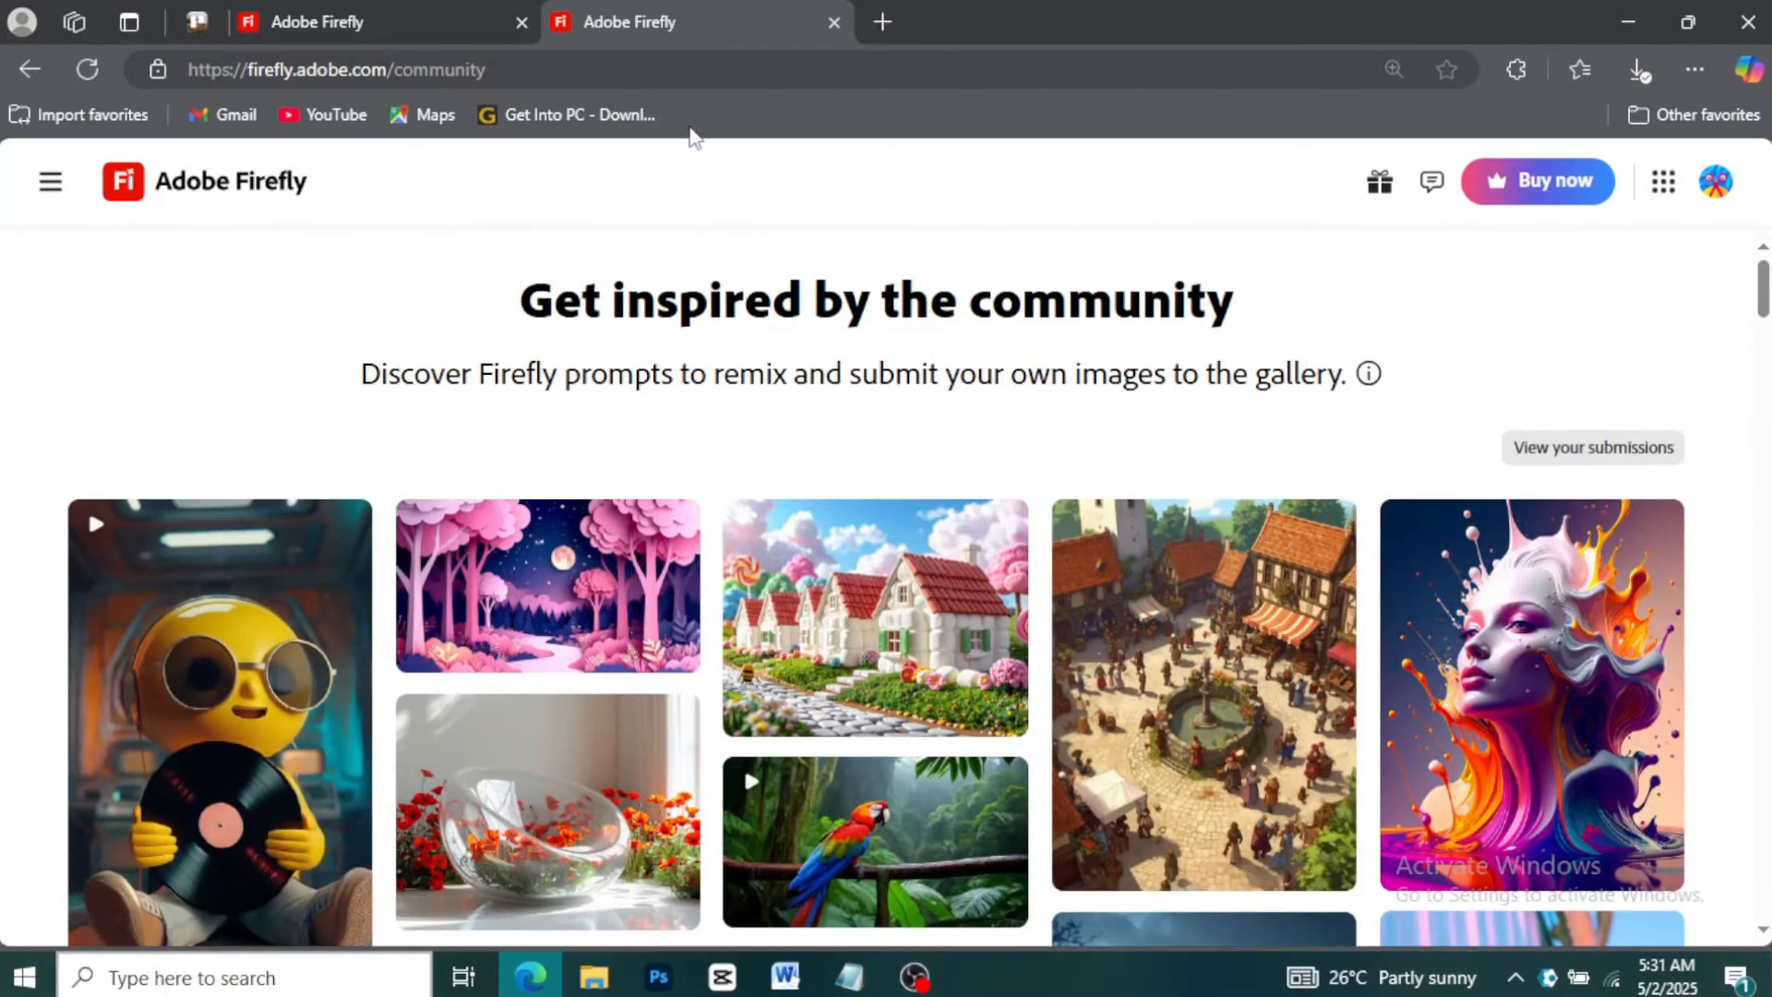
pyautogui.click(411, 14)
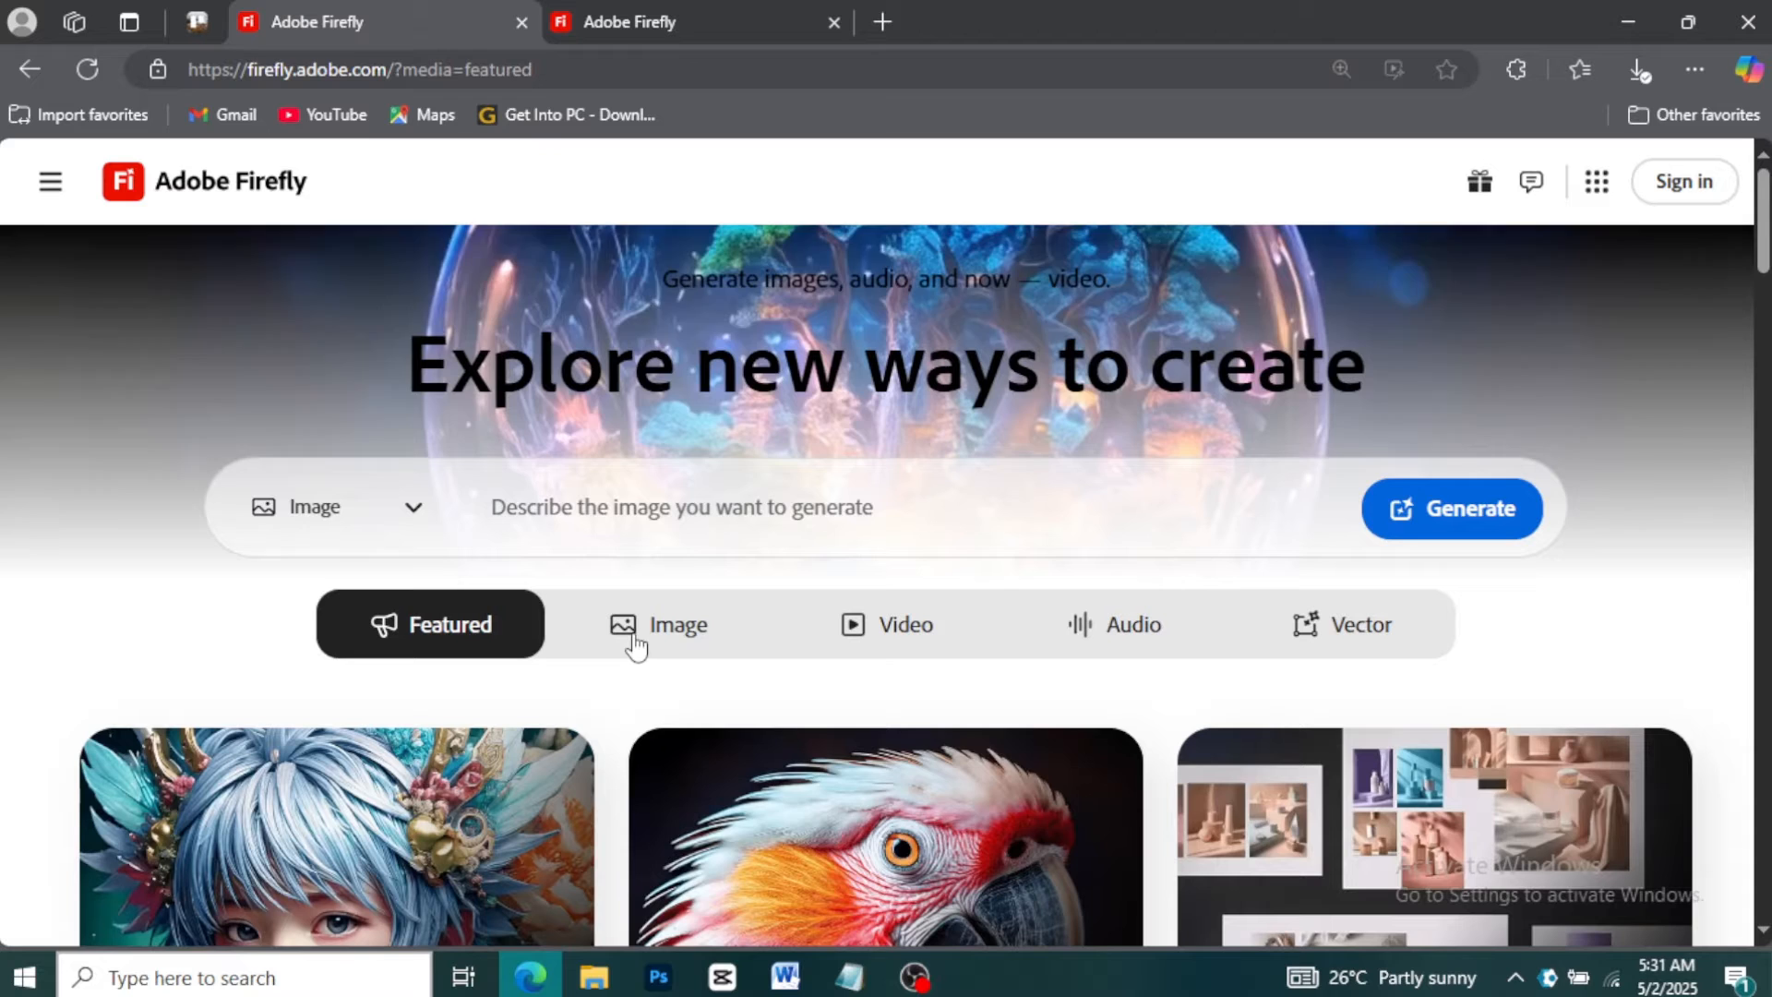
pyautogui.click(635, 646)
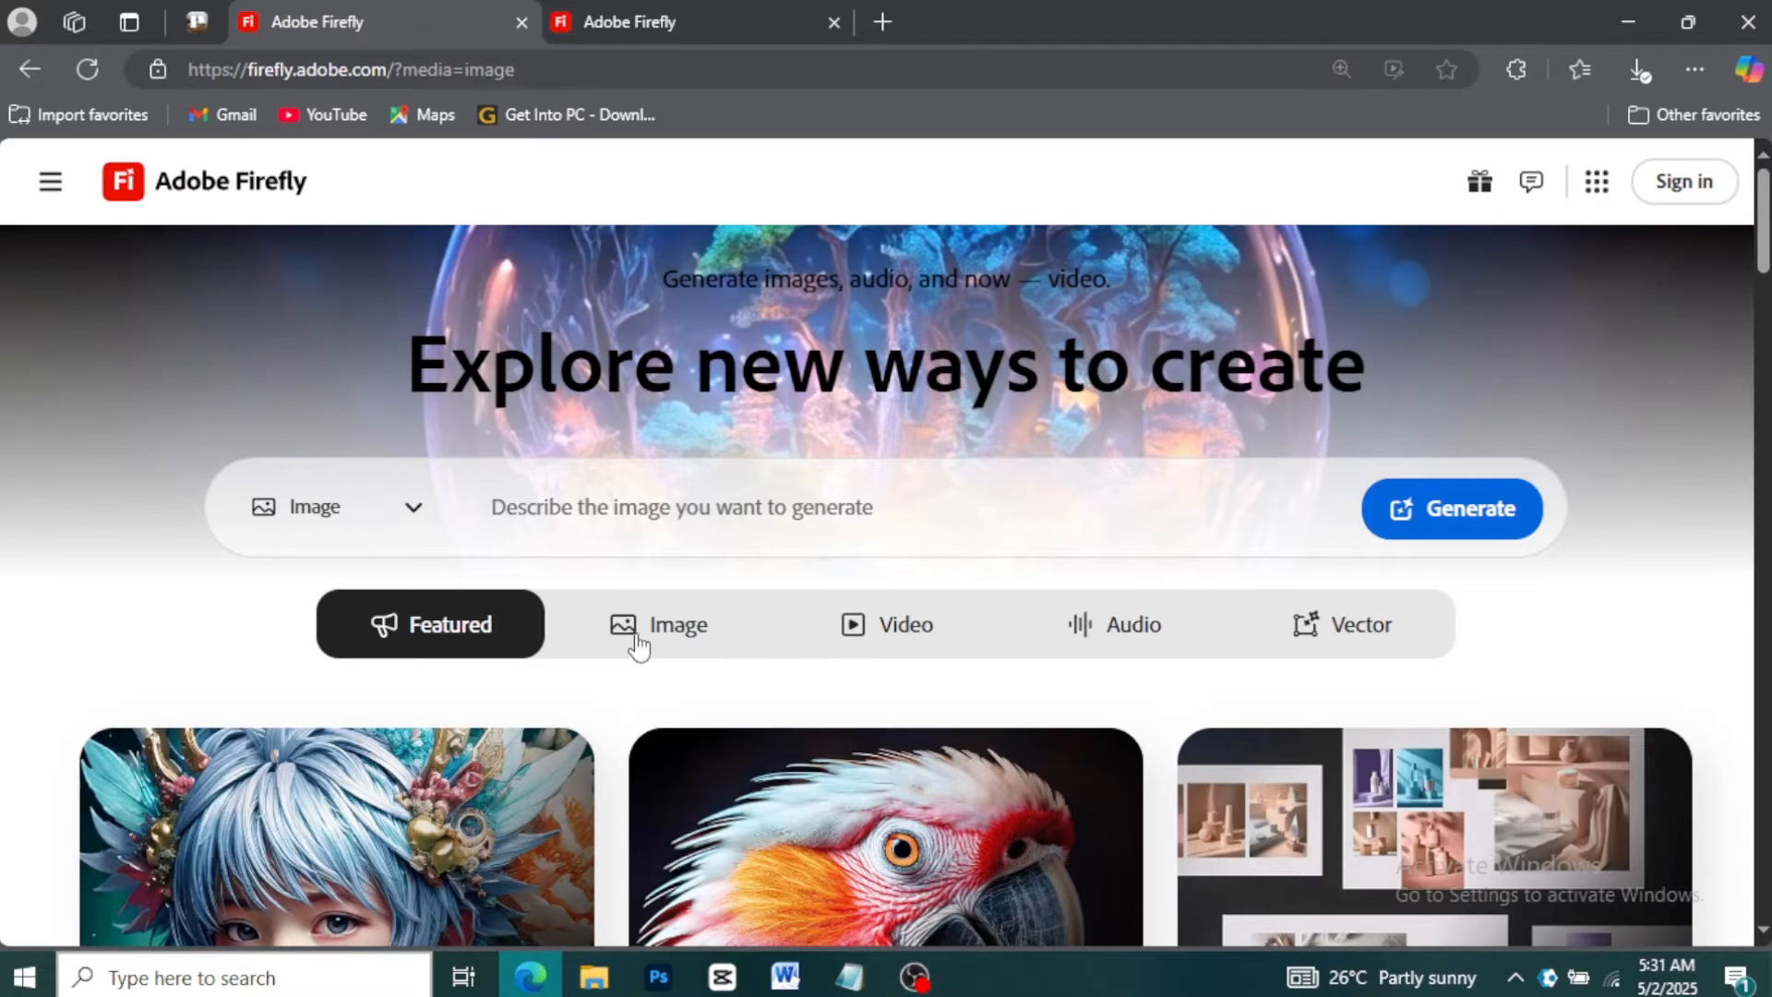
# Open the Generative fill tool from the Image features
pyautogui.scroll(-3, 722, 611)
pyautogui.scroll(-1, 724, 609)
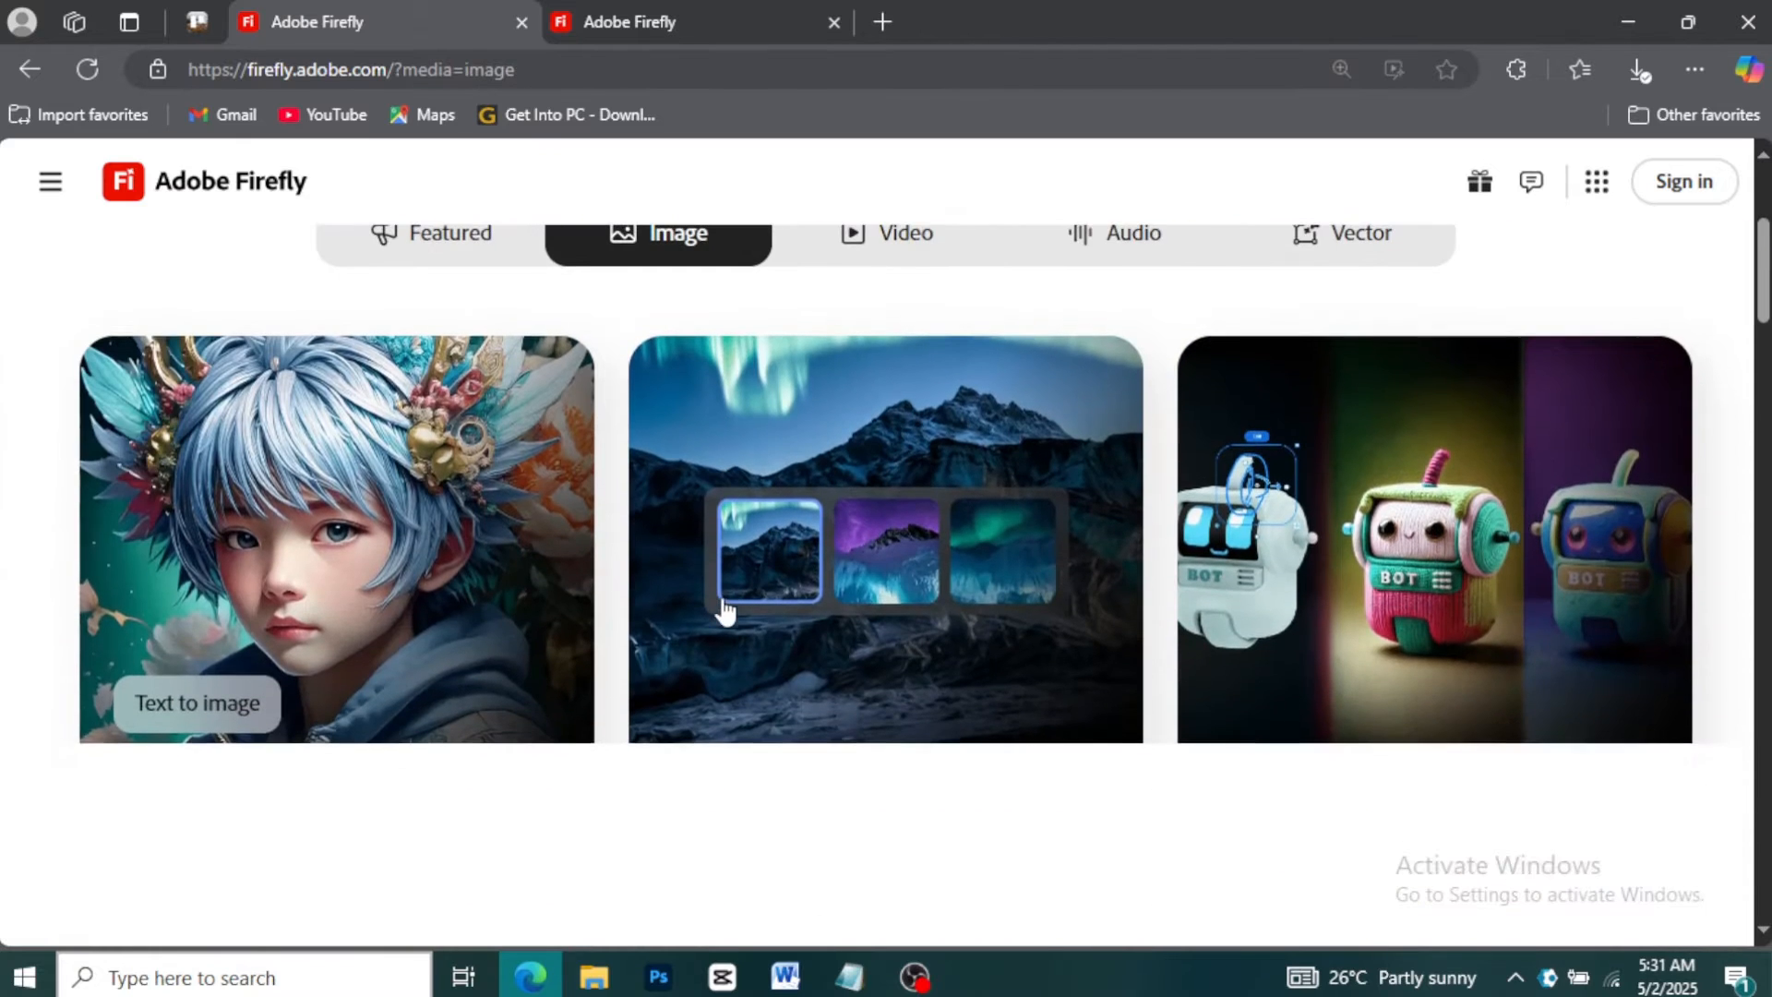
pyautogui.click(822, 621)
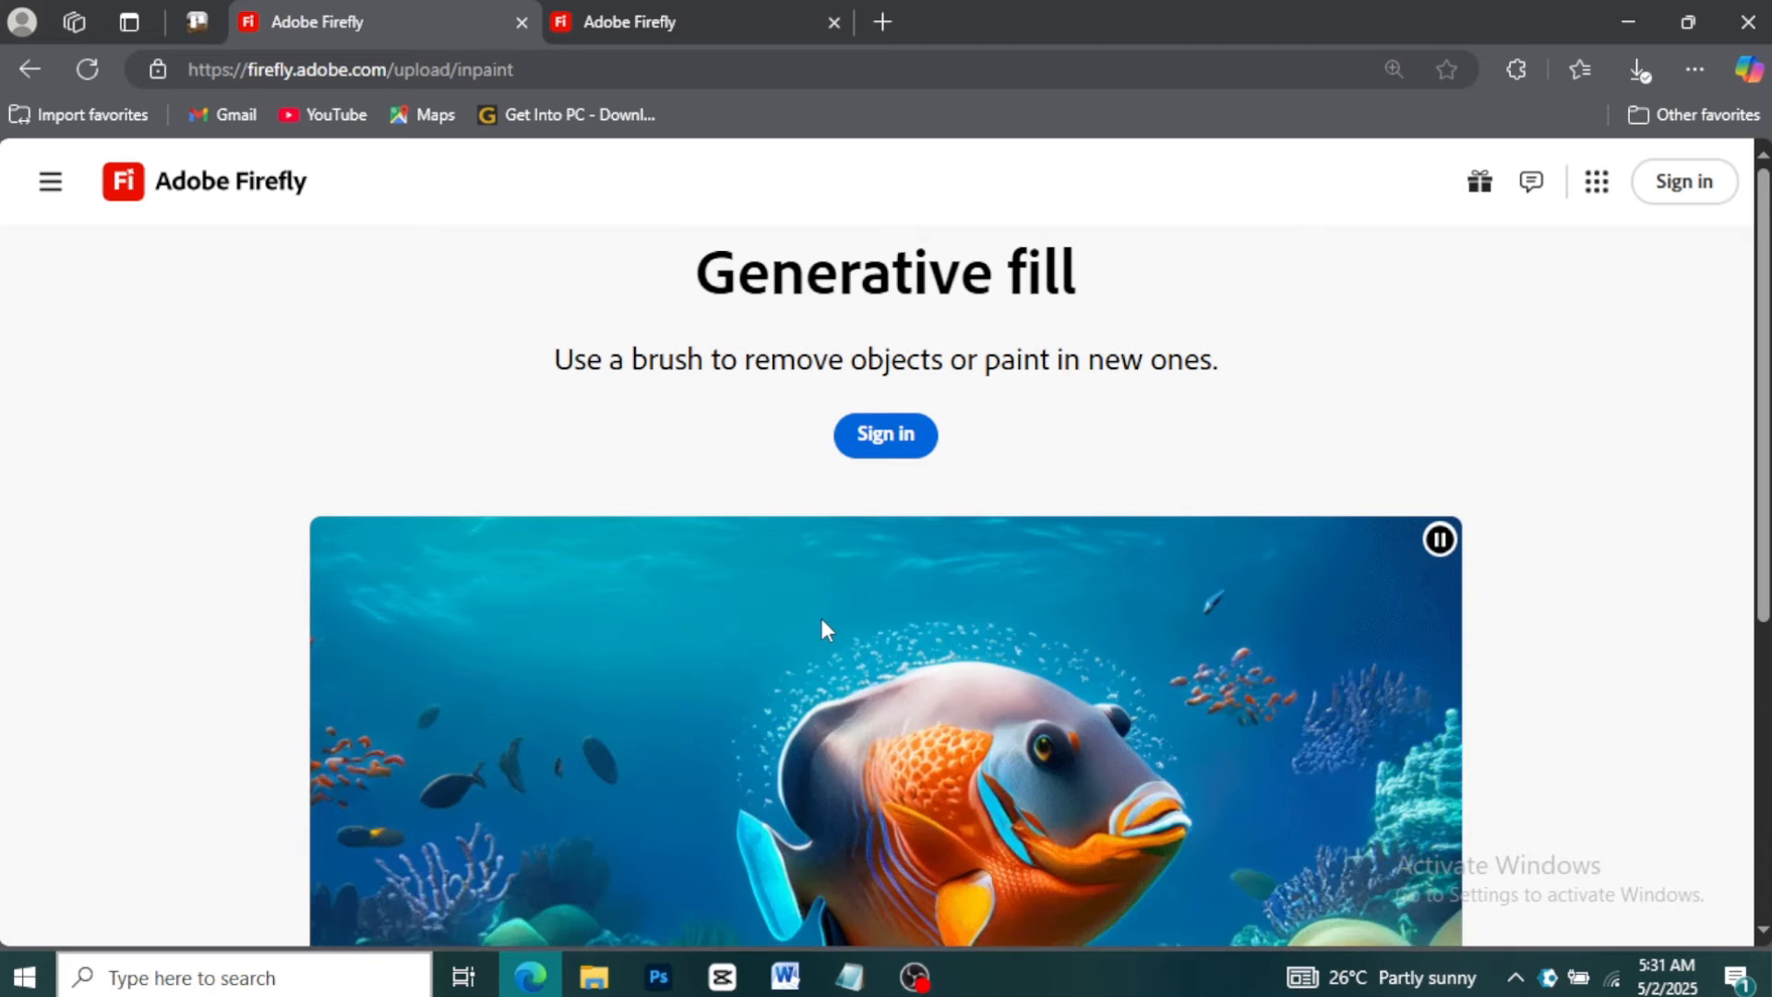
pyautogui.scroll(-1, 821, 618)
pyautogui.scroll(2, 838, 558)
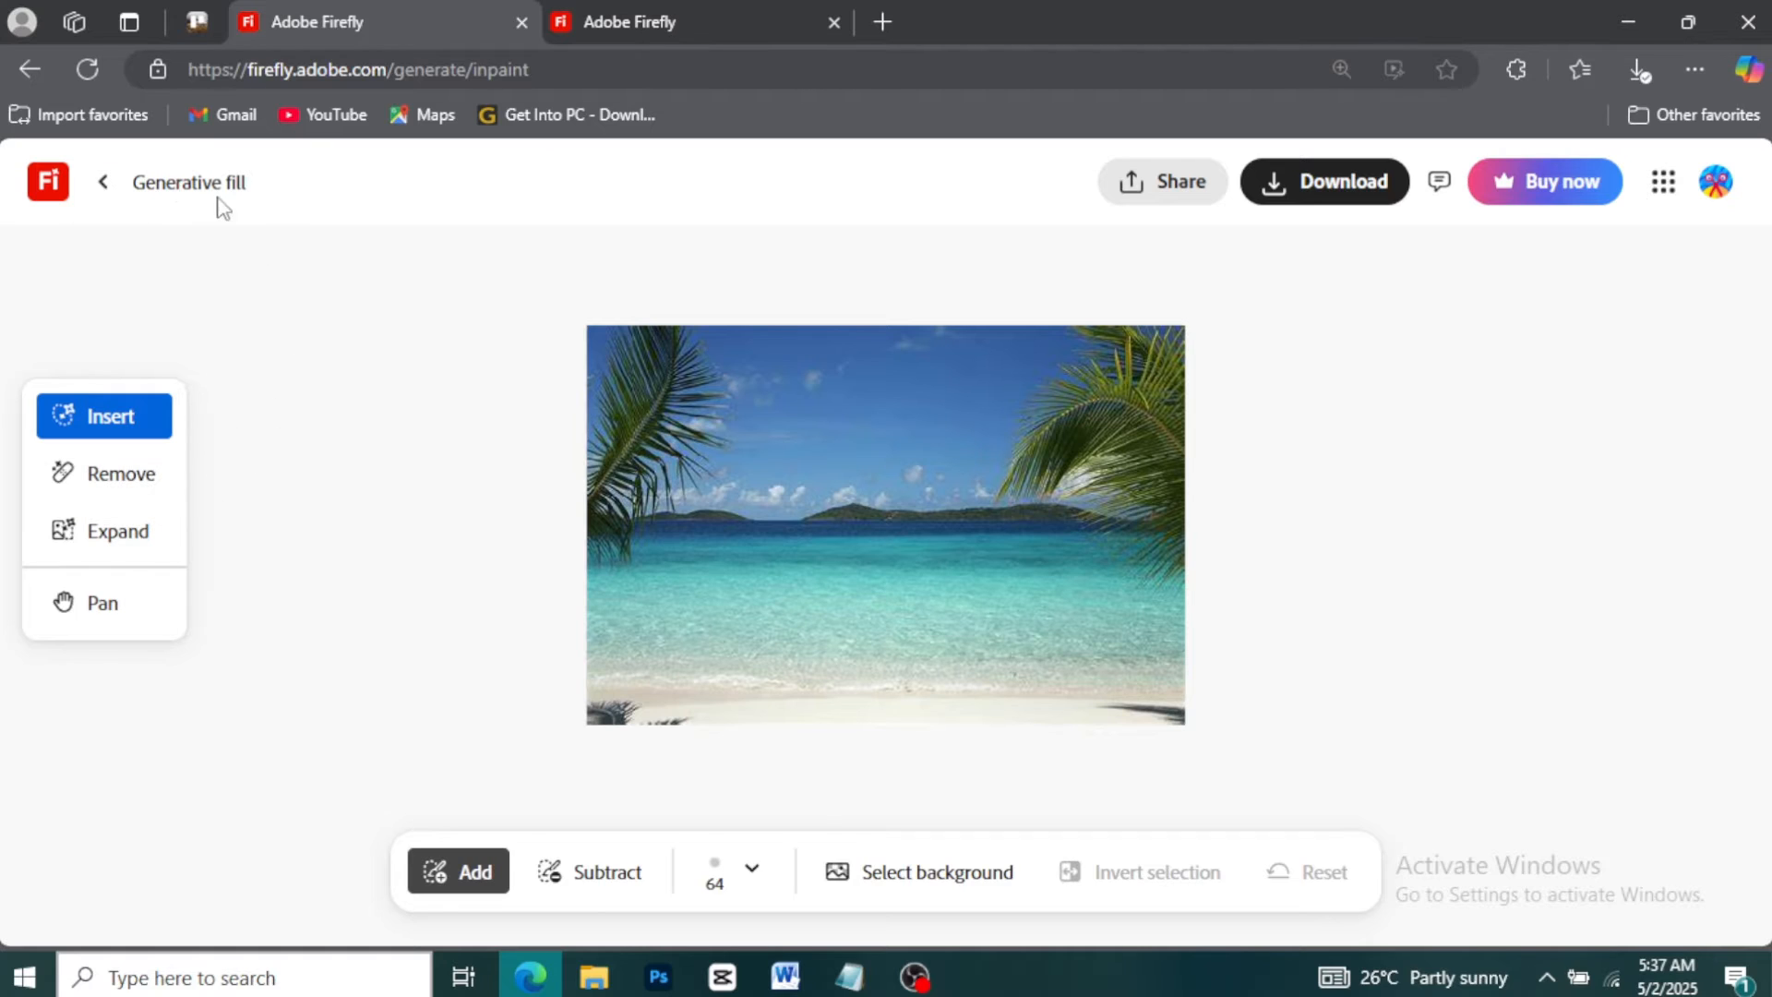
# Set the brush size to 27 px and paint a mask over the water in the middle of the beach photo
pyautogui.click(759, 872)
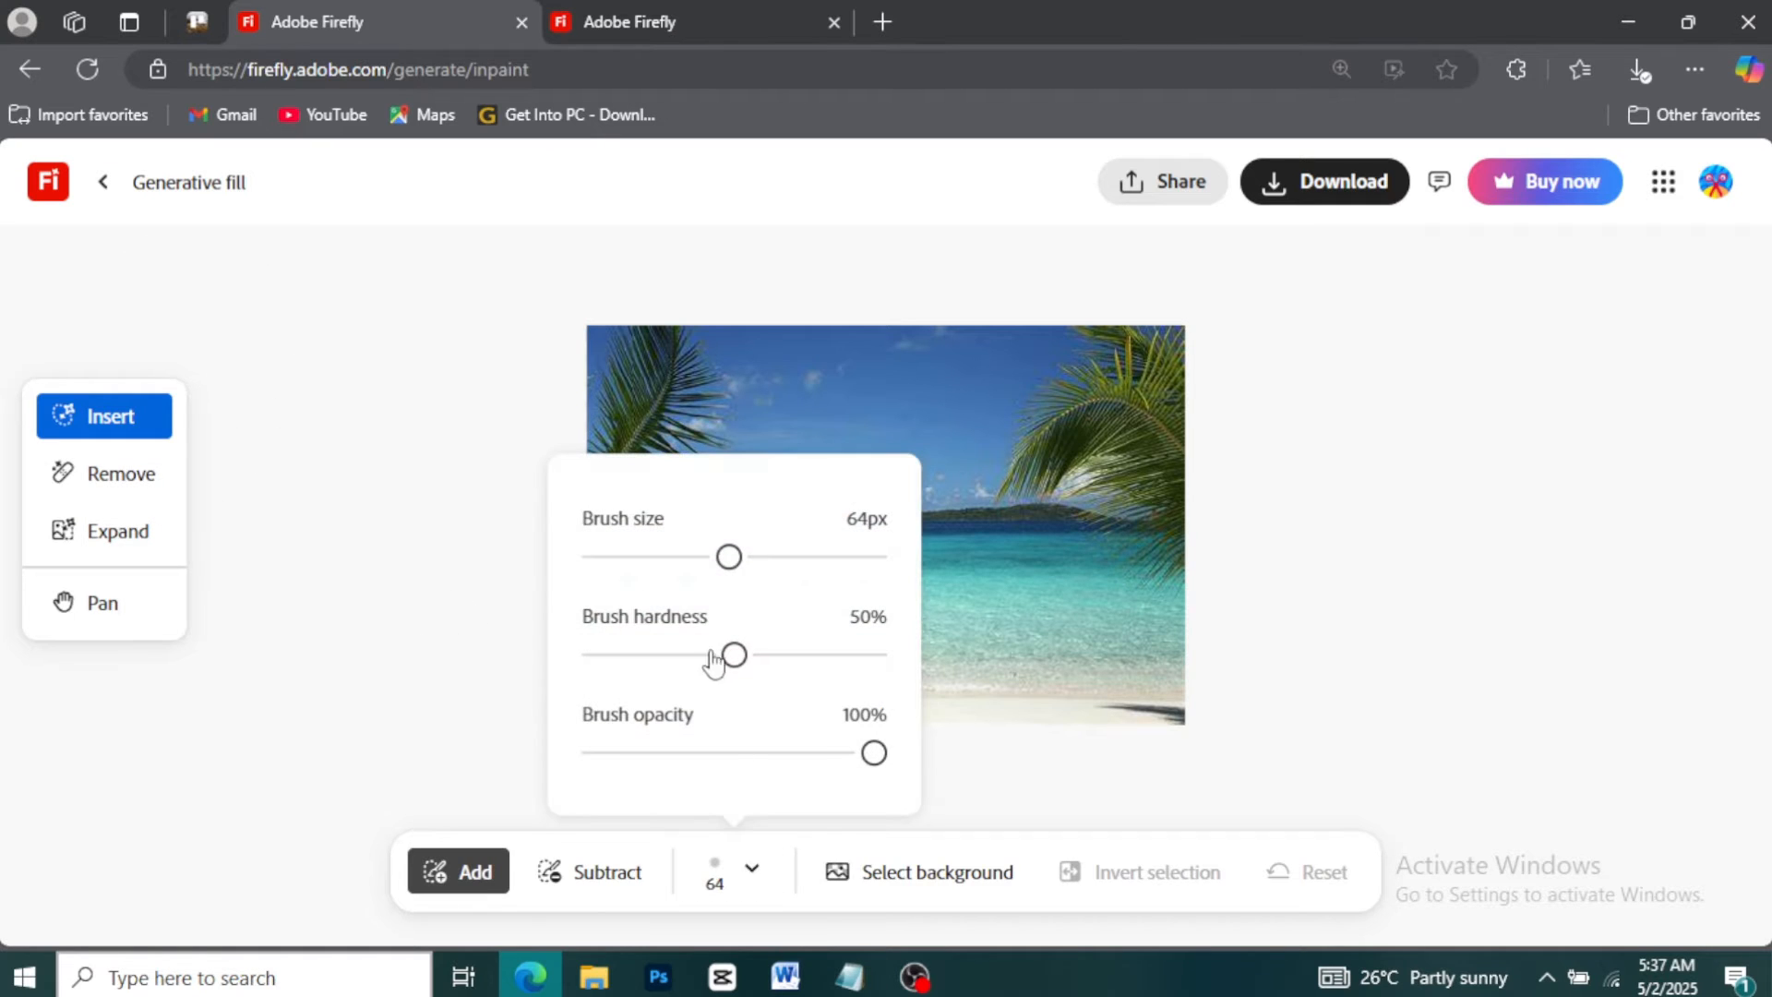
pyautogui.moveTo(724, 560); pyautogui.dragTo(645, 580)
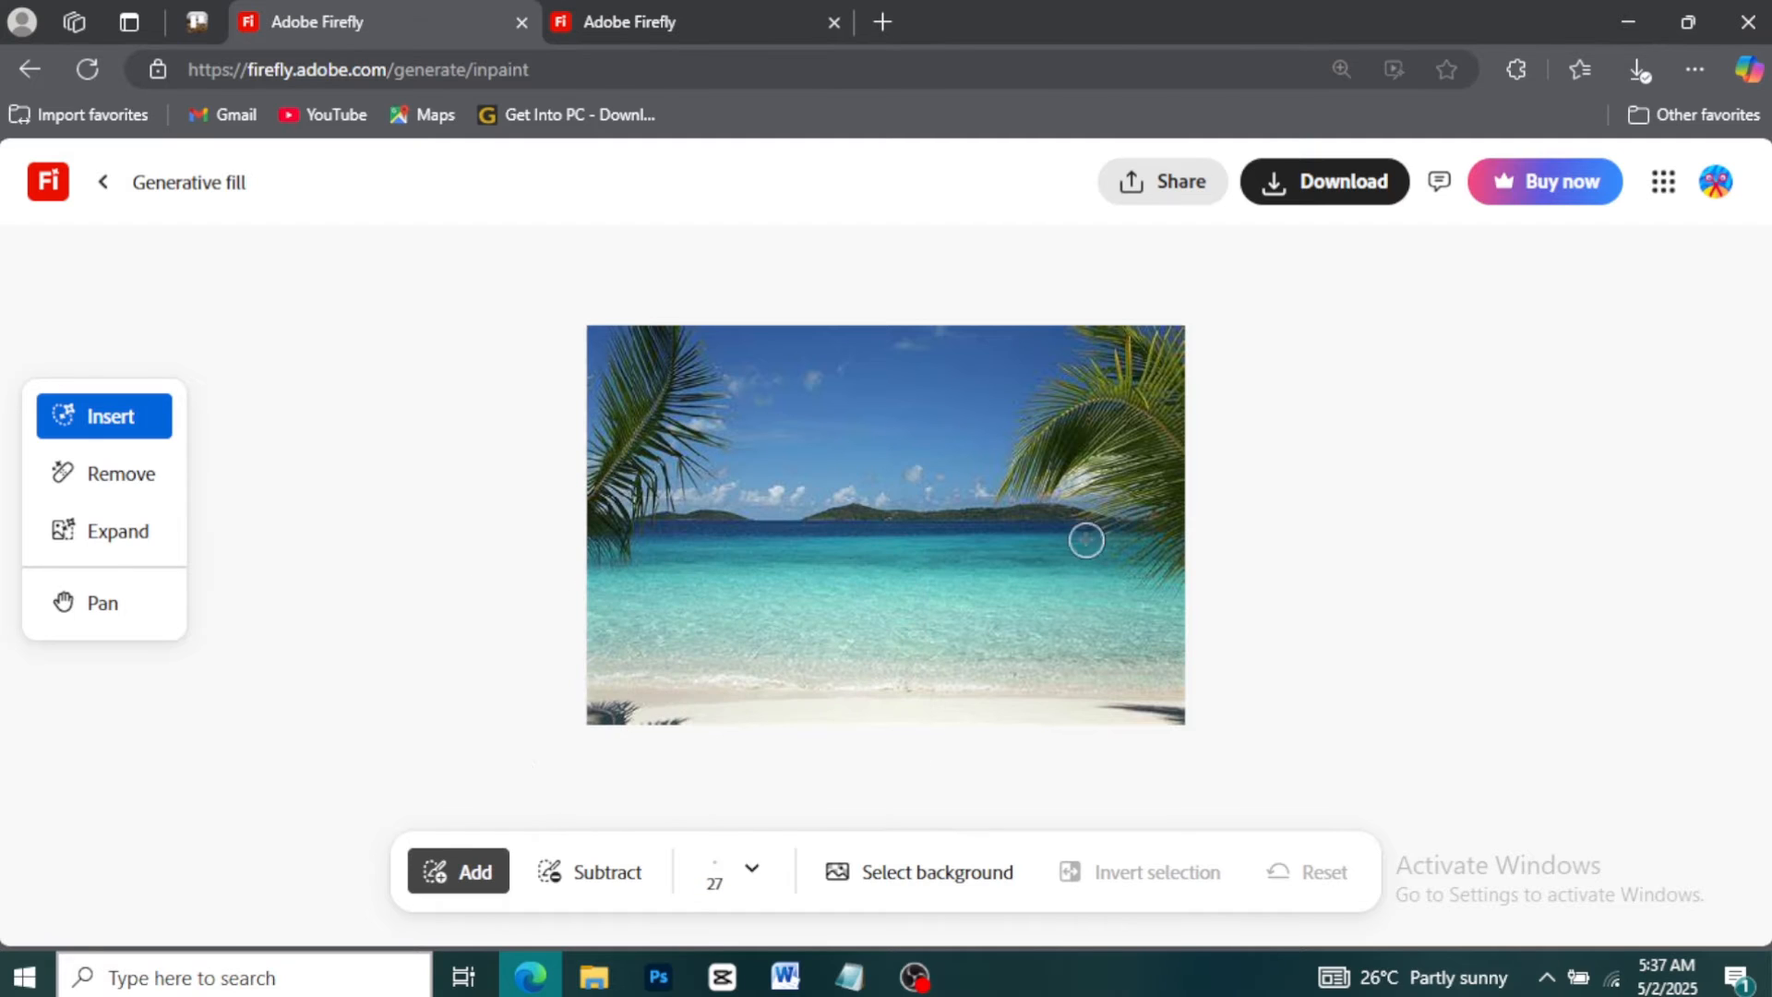
pyautogui.moveTo(880, 554)
pyautogui.mouseDown()
pyautogui.moveTo(791, 560)
pyautogui.moveTo(783, 601)
pyautogui.moveTo(824, 608)
pyautogui.moveTo(893, 599)
pyautogui.moveTo(903, 577)
pyautogui.moveTo(870, 551)
pyautogui.moveTo(781, 555)
pyautogui.moveTo(782, 575)
pyautogui.moveTo(894, 593)
pyautogui.moveTo(813, 580)
pyautogui.mouseUp()
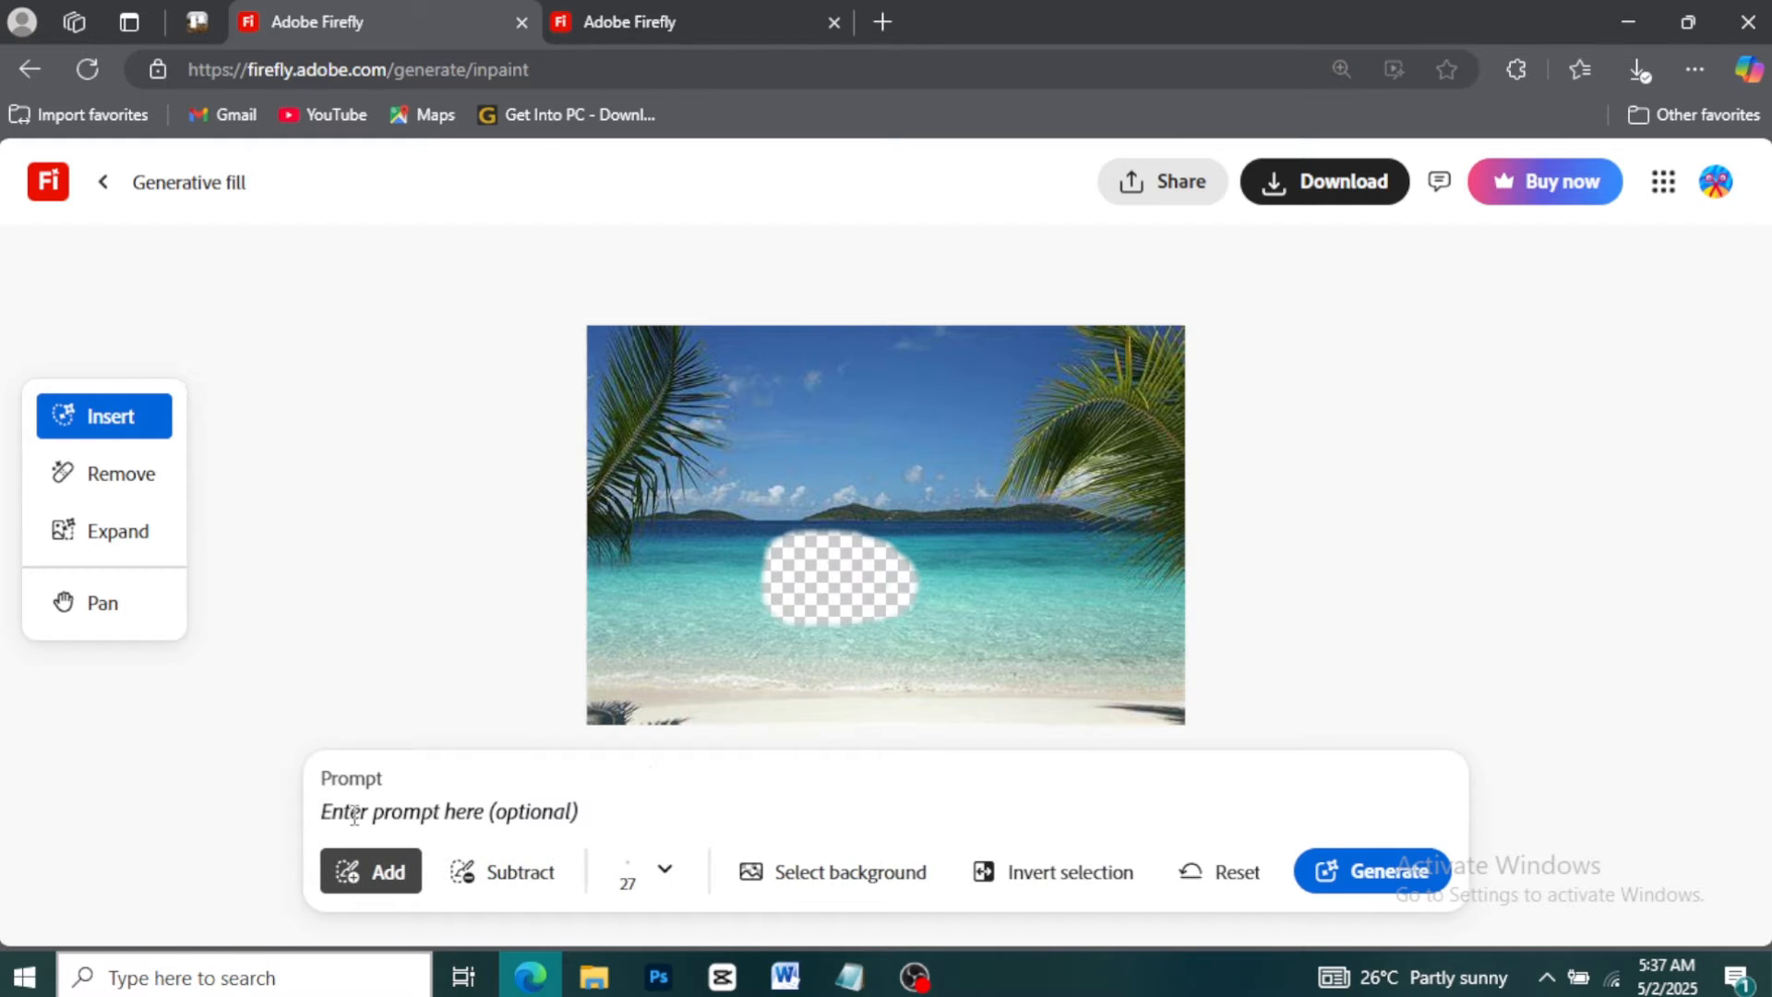
# Generate a fill for the masked water with a sailboat prompt and preview the first two variations
pyautogui.write('sailboa')
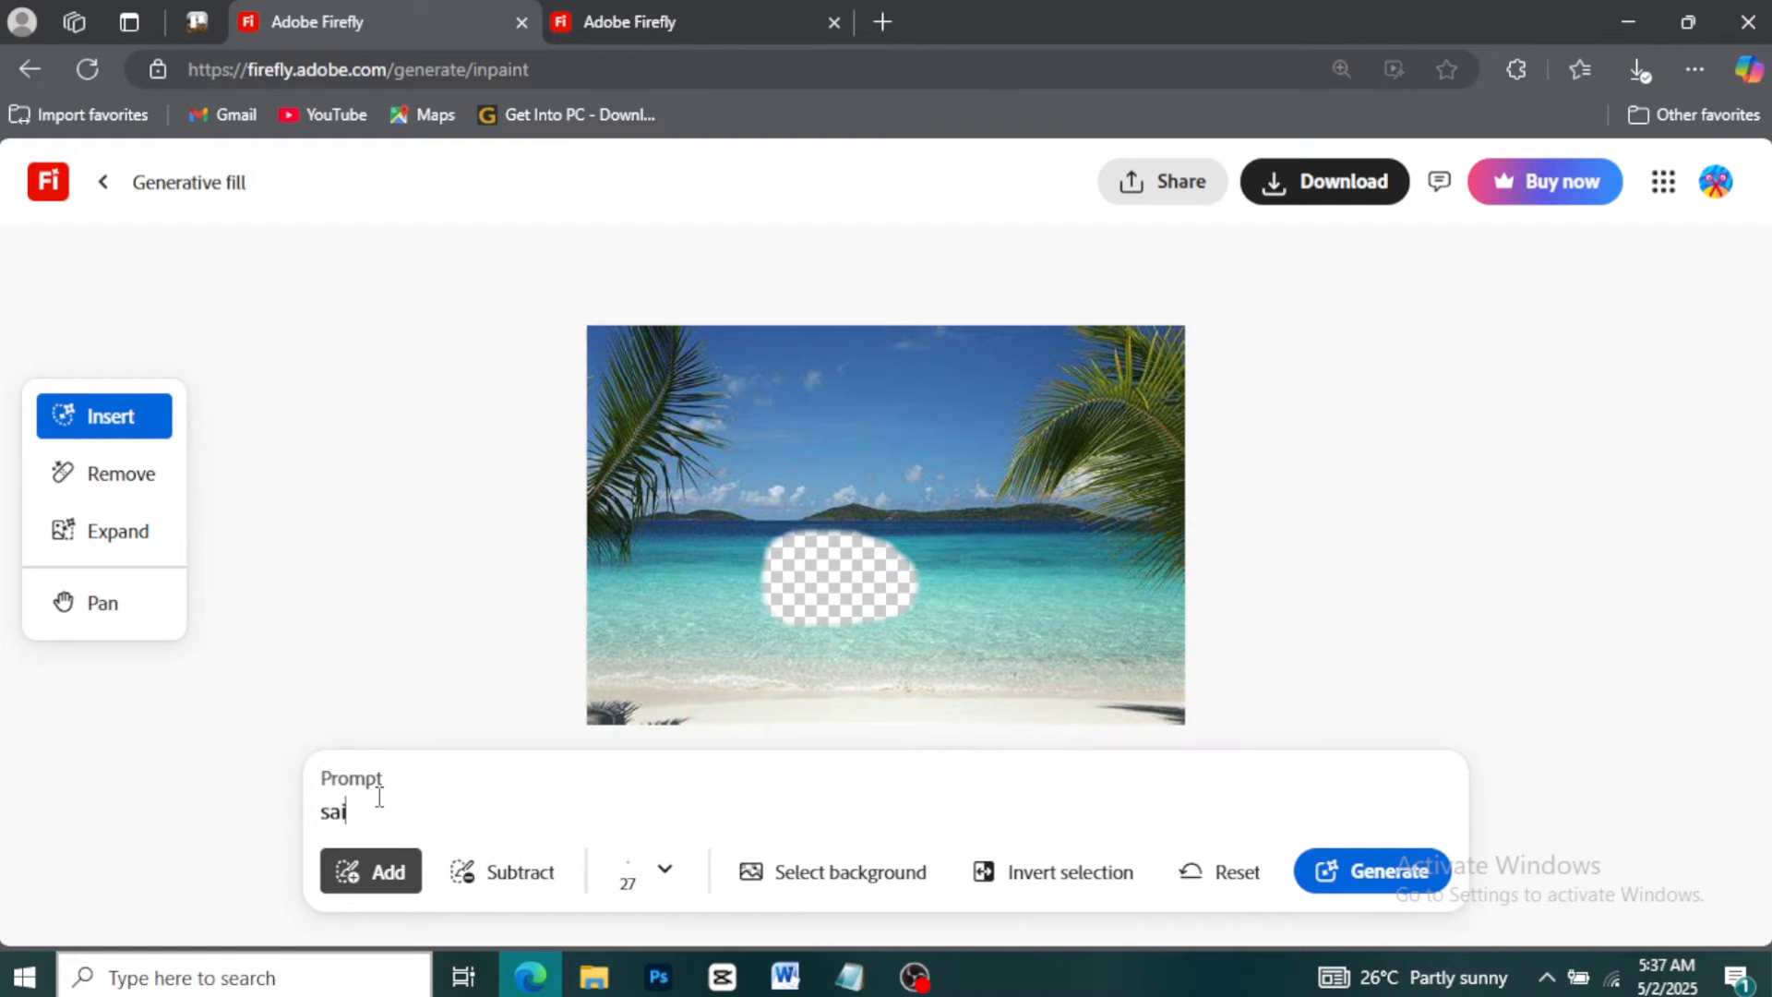
pyautogui.write('t on the wat')
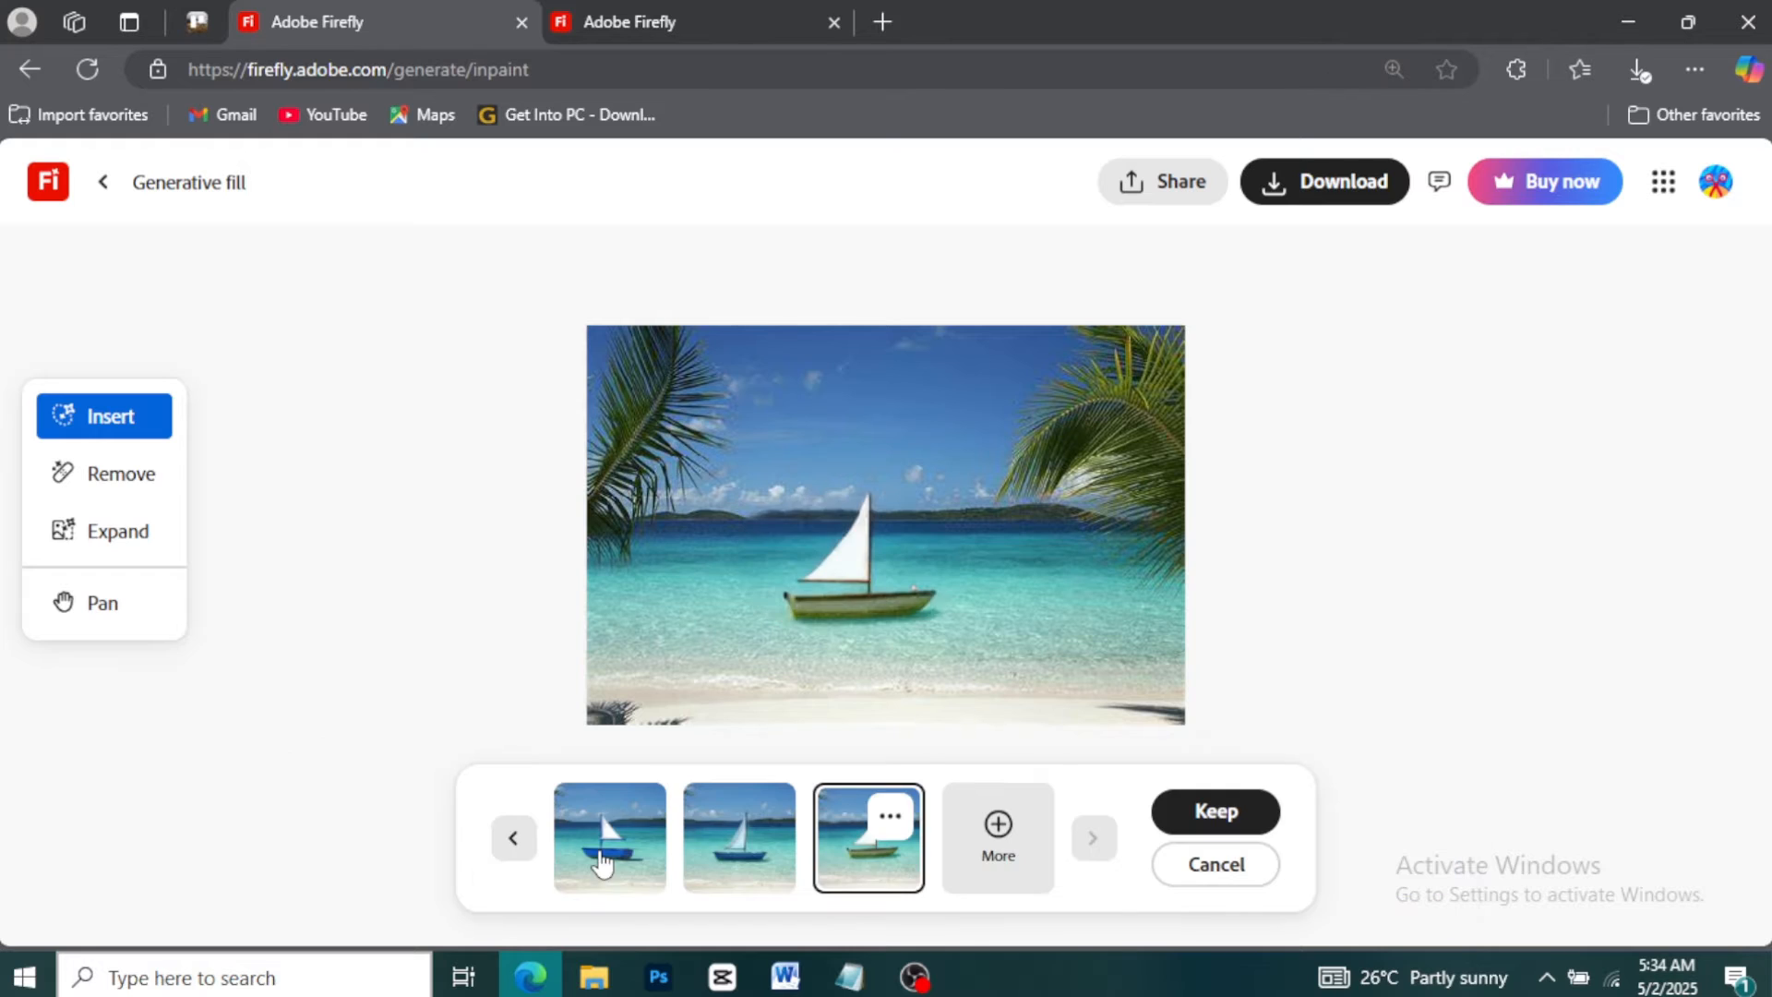
pyautogui.click(600, 849)
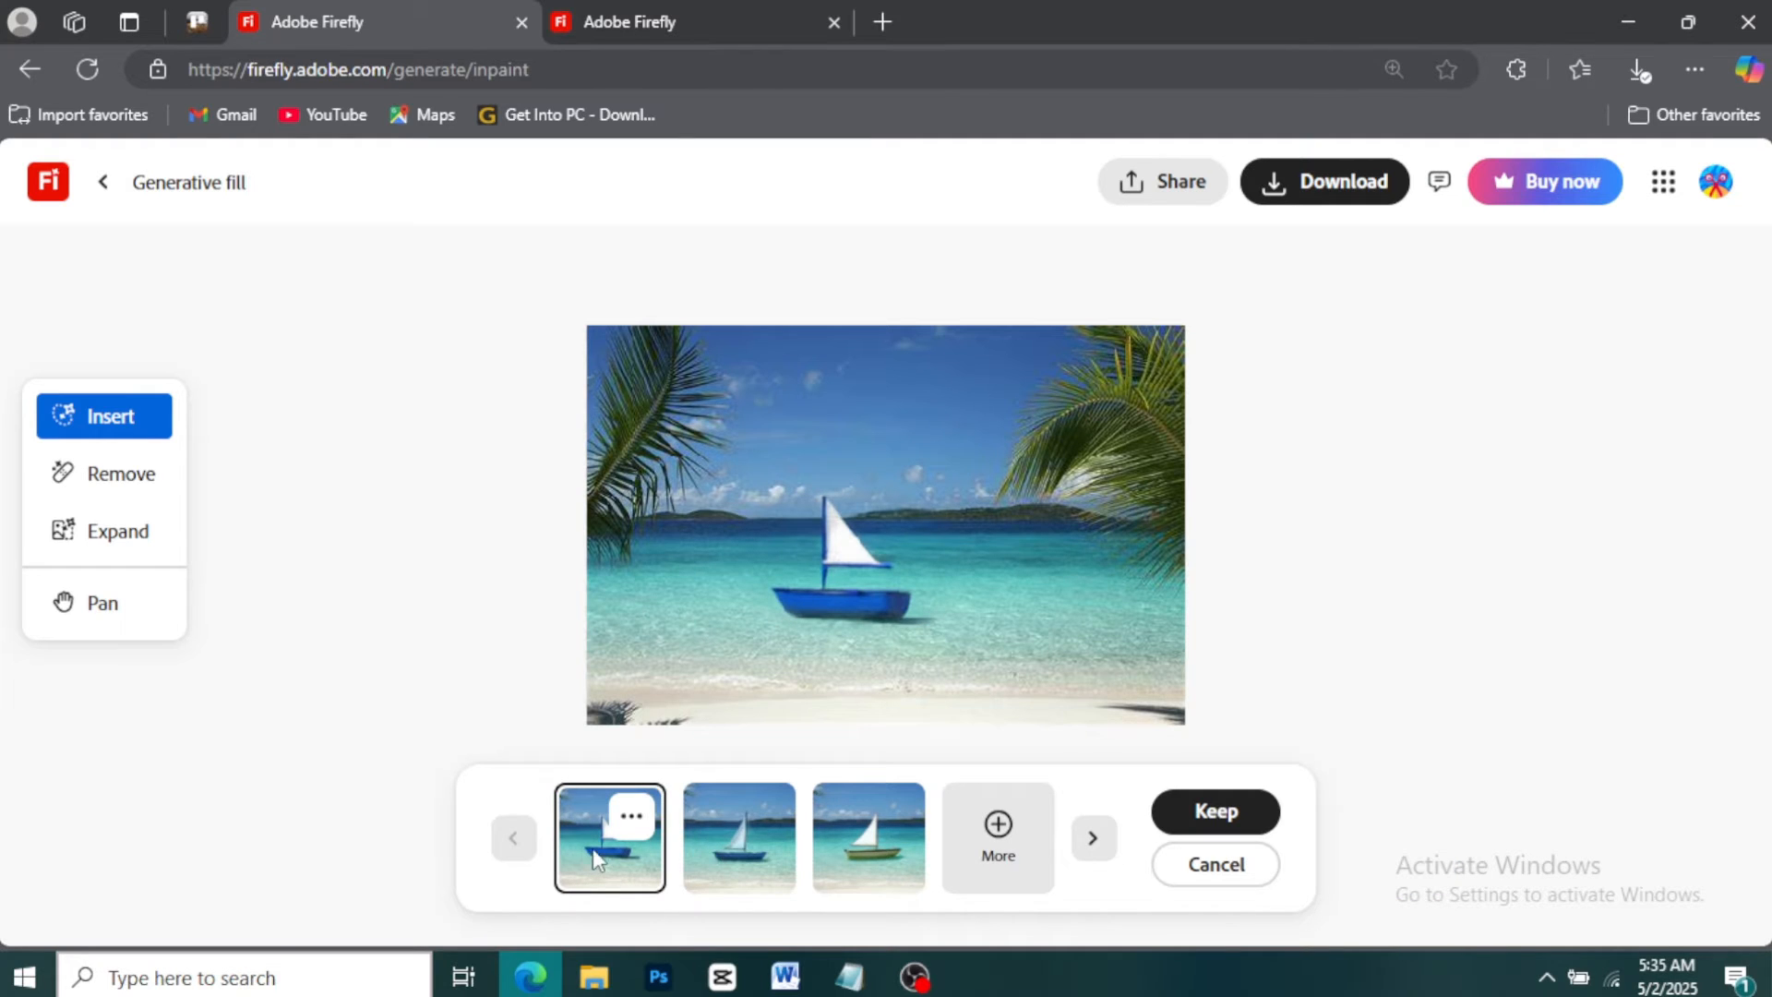
pyautogui.click(718, 845)
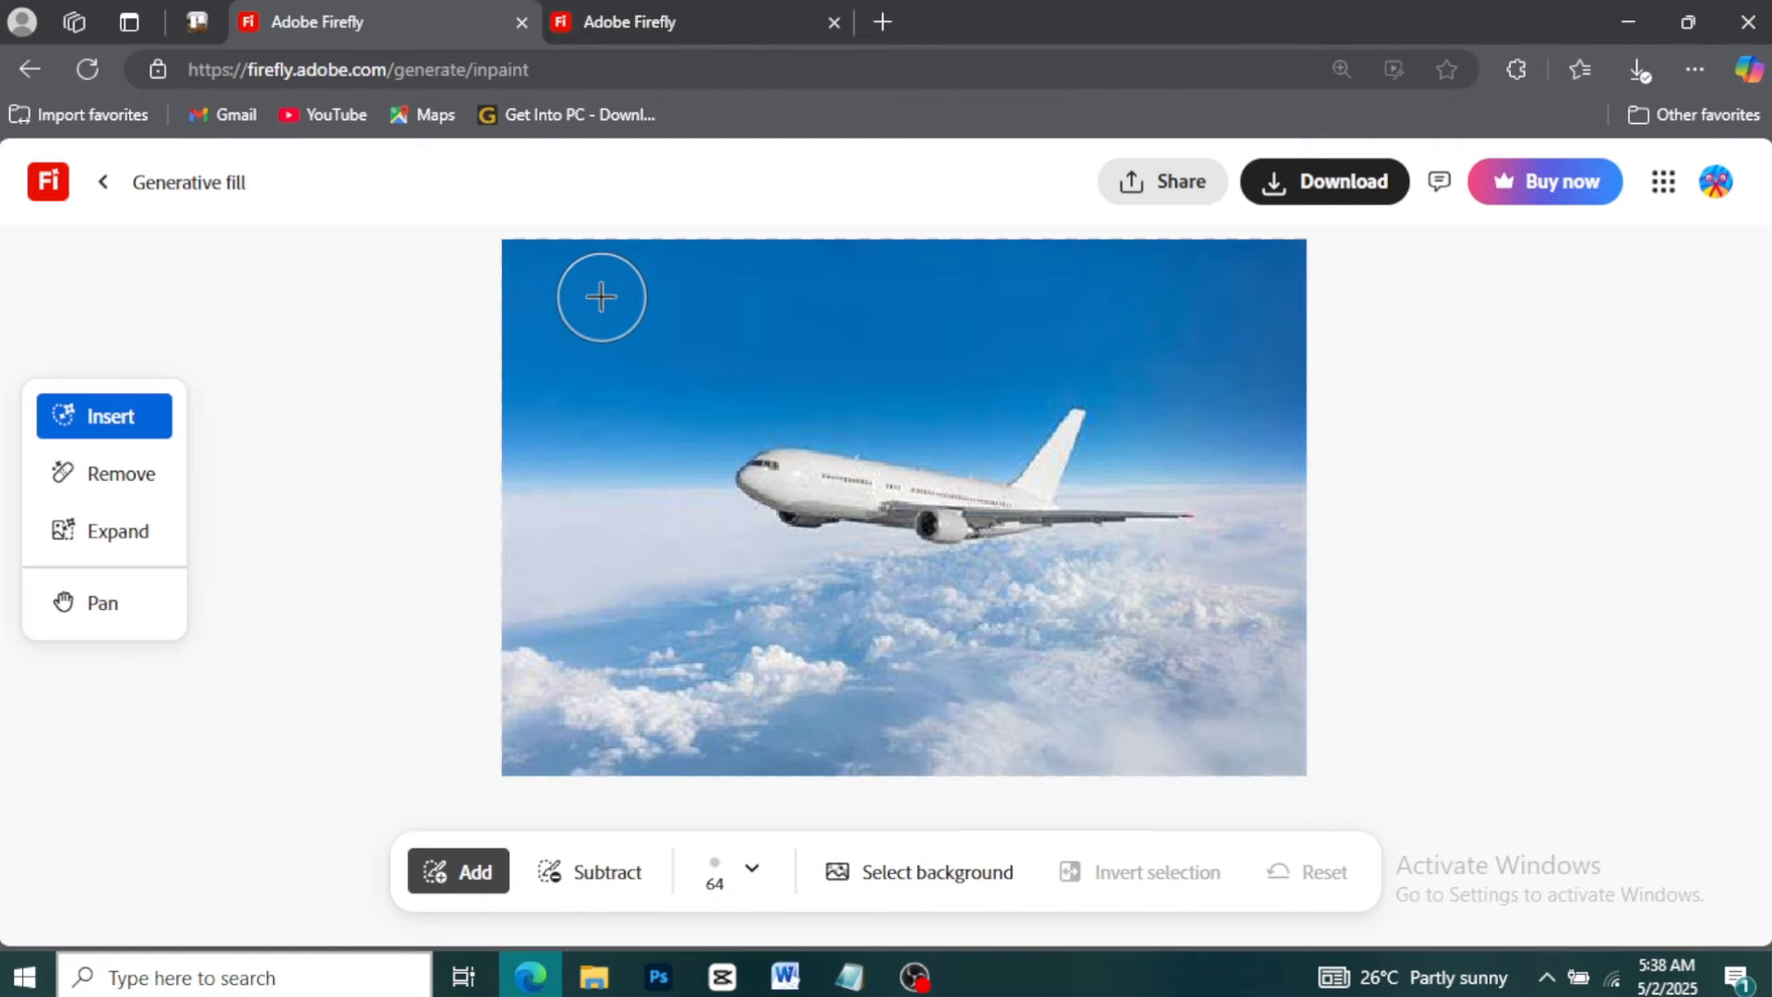
# Paint a mask in the upper-left sky of the airplane photo and generate it with the prompt "fluffy white cloude"
pyautogui.moveTo(598, 288)
pyautogui.mouseDown()
pyautogui.moveTo(554, 313)
pyautogui.moveTo(547, 341)
pyautogui.moveTo(582, 360)
pyautogui.moveTo(674, 342)
pyautogui.moveTo(692, 294)
pyautogui.mouseUp()
pyautogui.write('f')
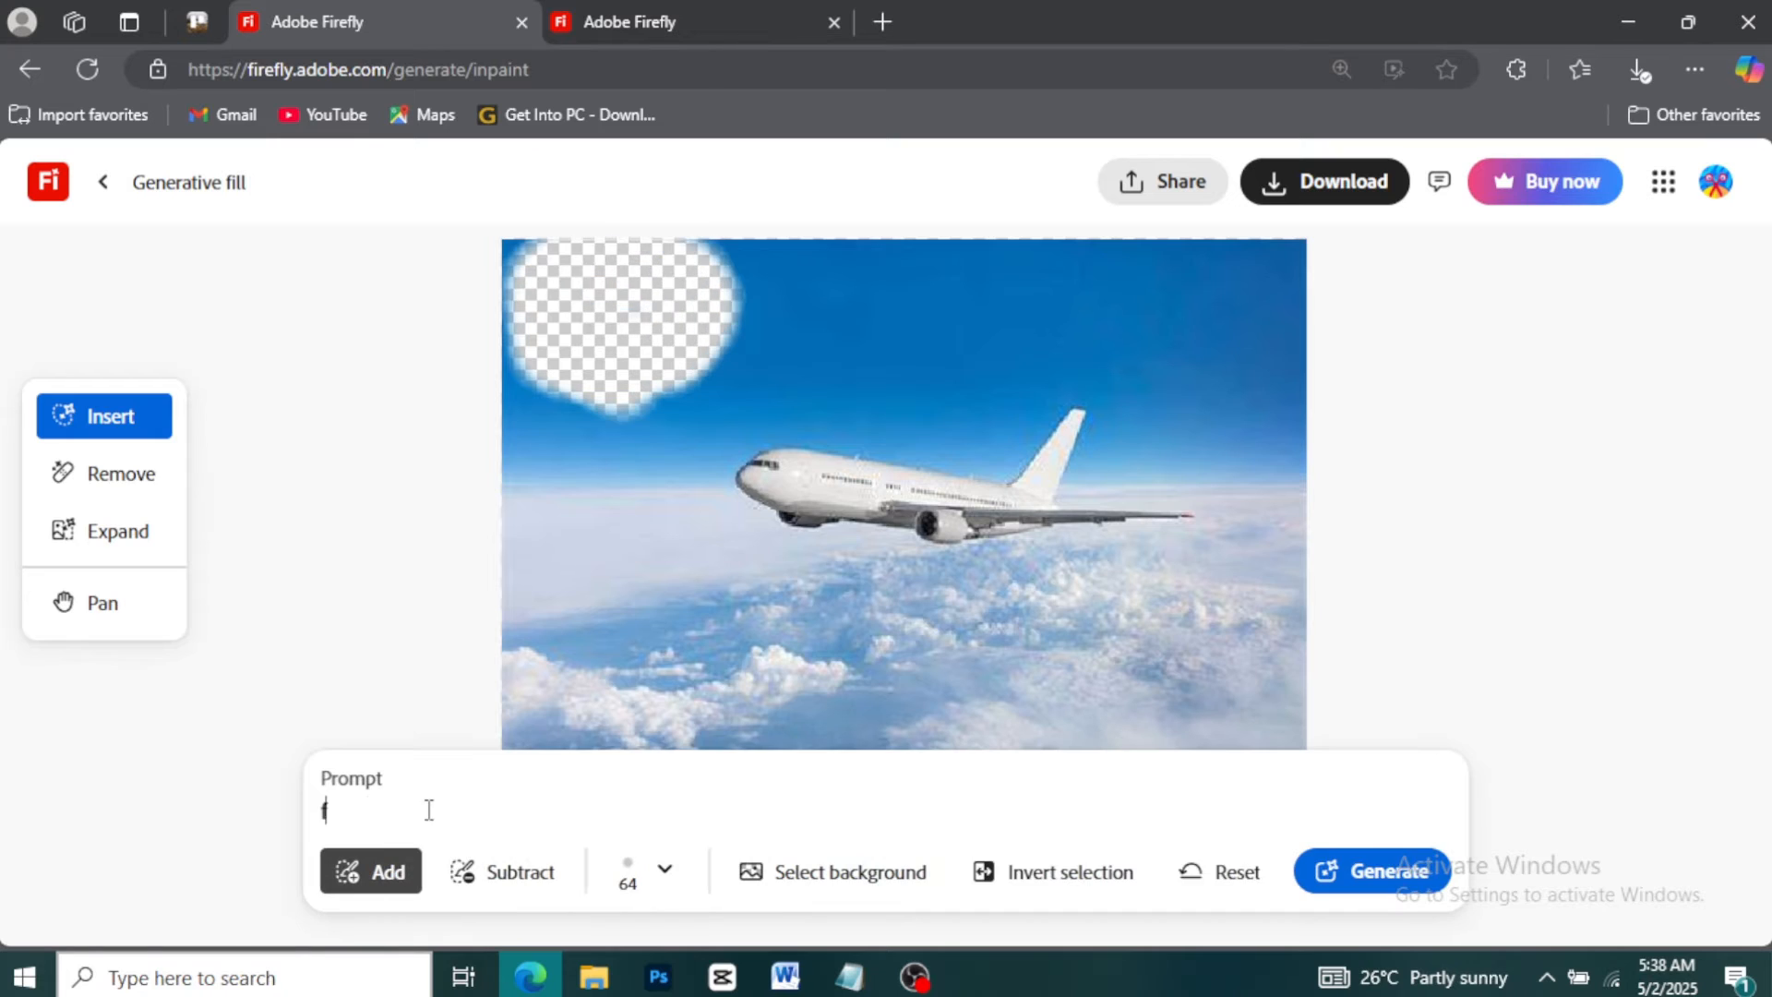
pyautogui.write('luffy white cloude')
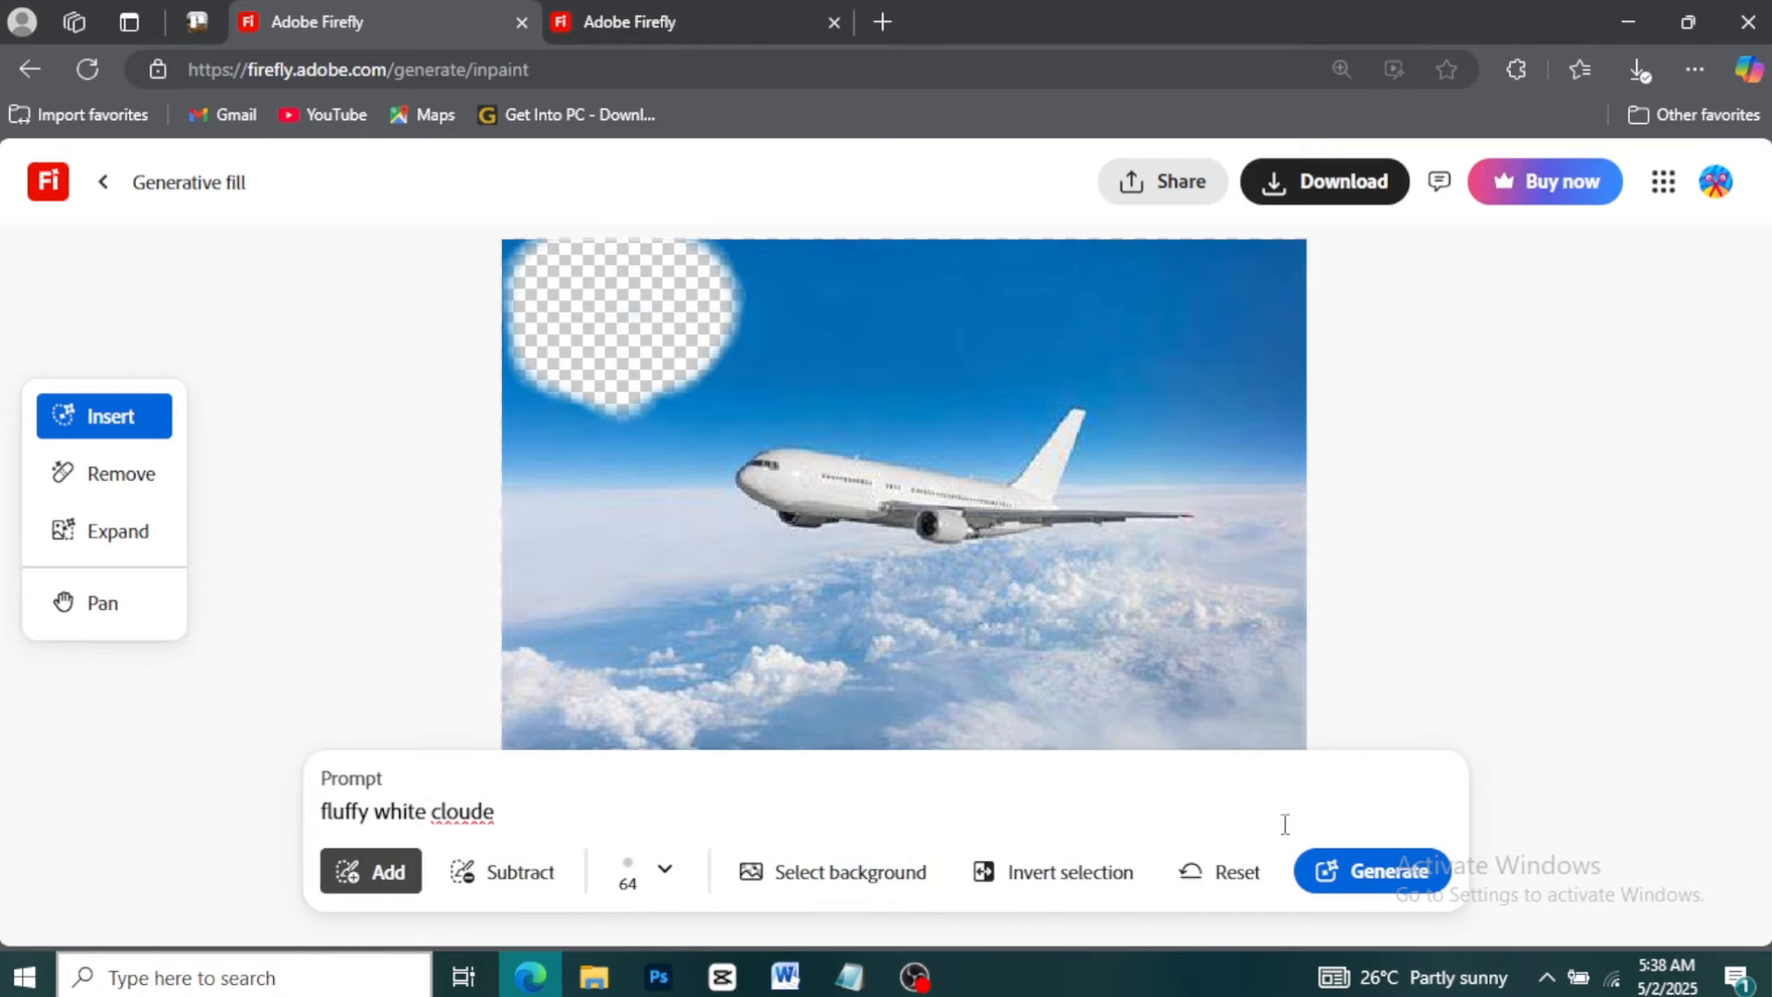
pyautogui.click(1384, 872)
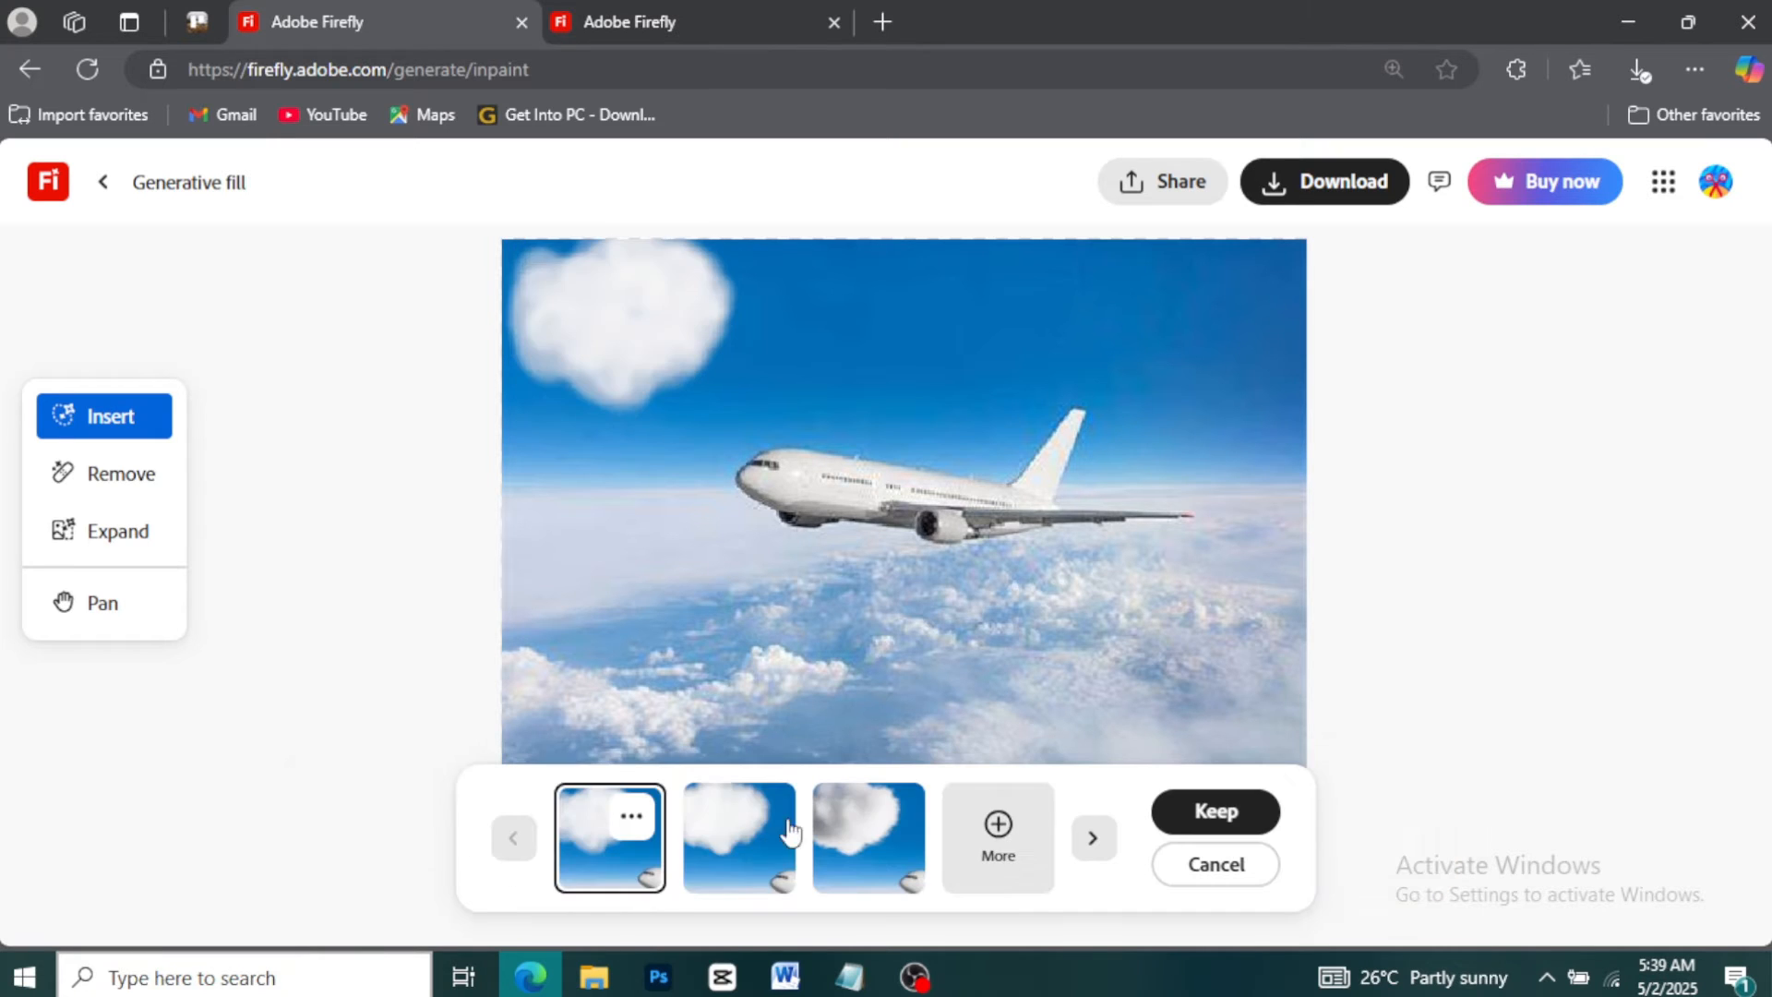
# Compare the generated cloud variations
pyautogui.click(722, 828)
pyautogui.click(839, 840)
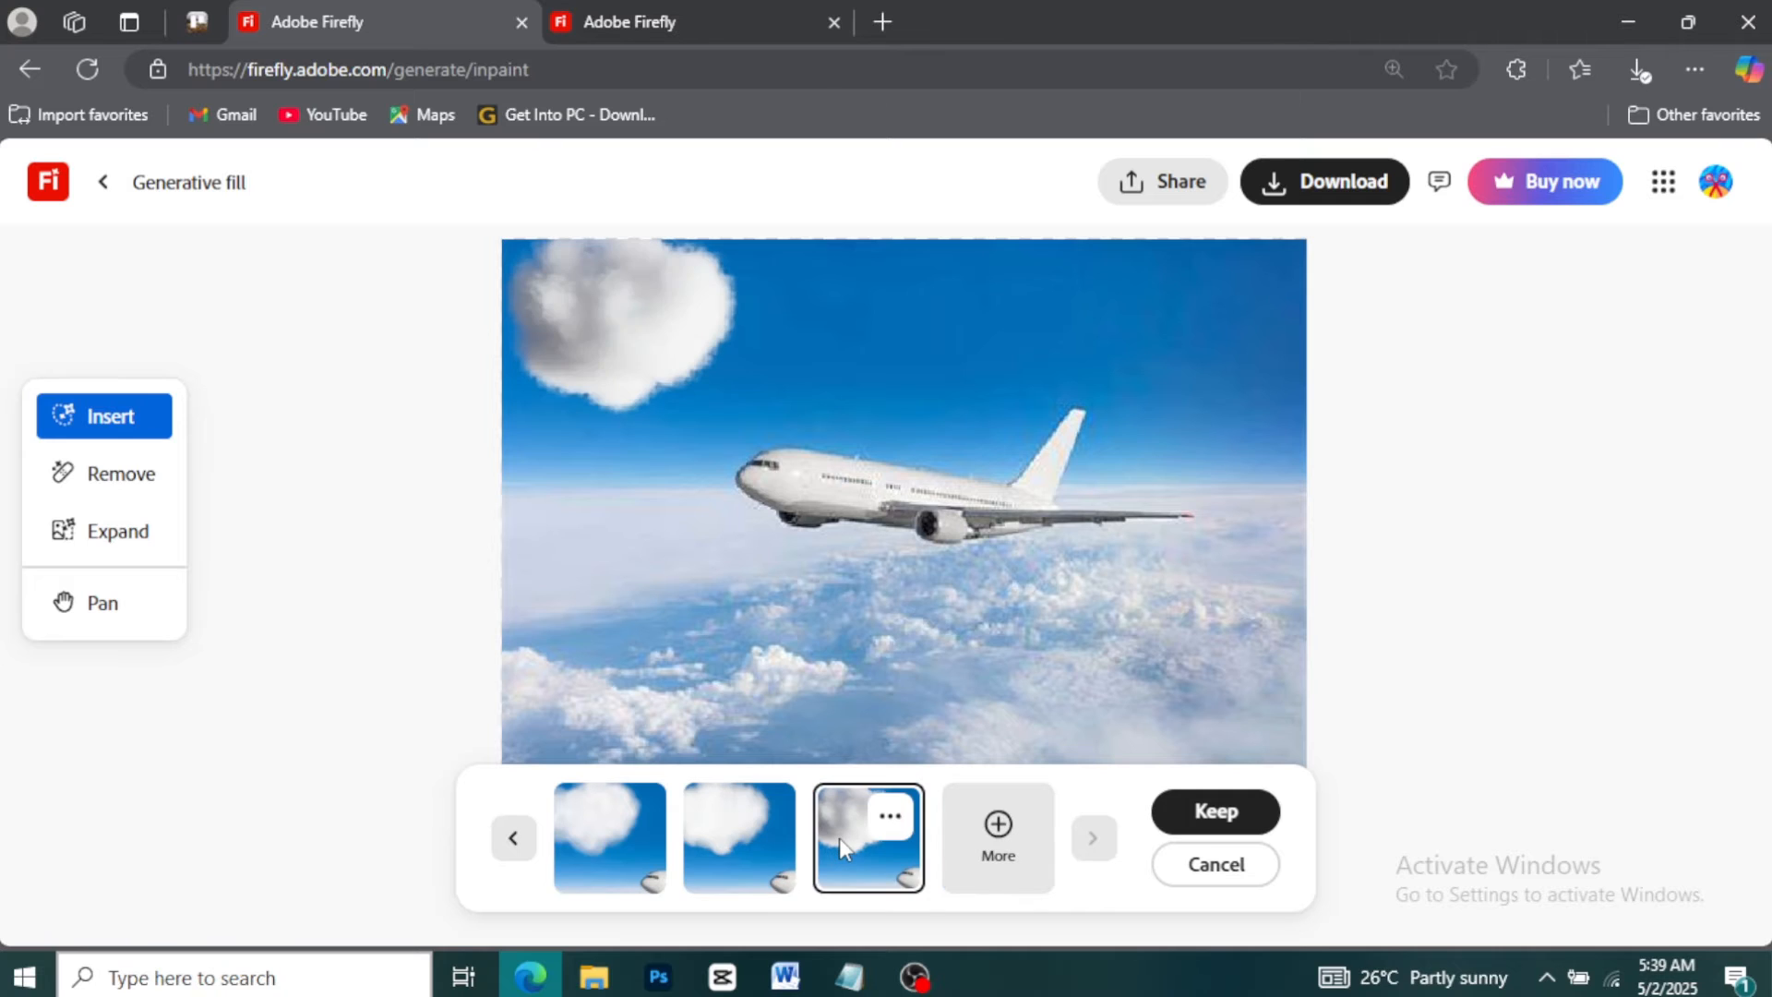
pyautogui.click(630, 844)
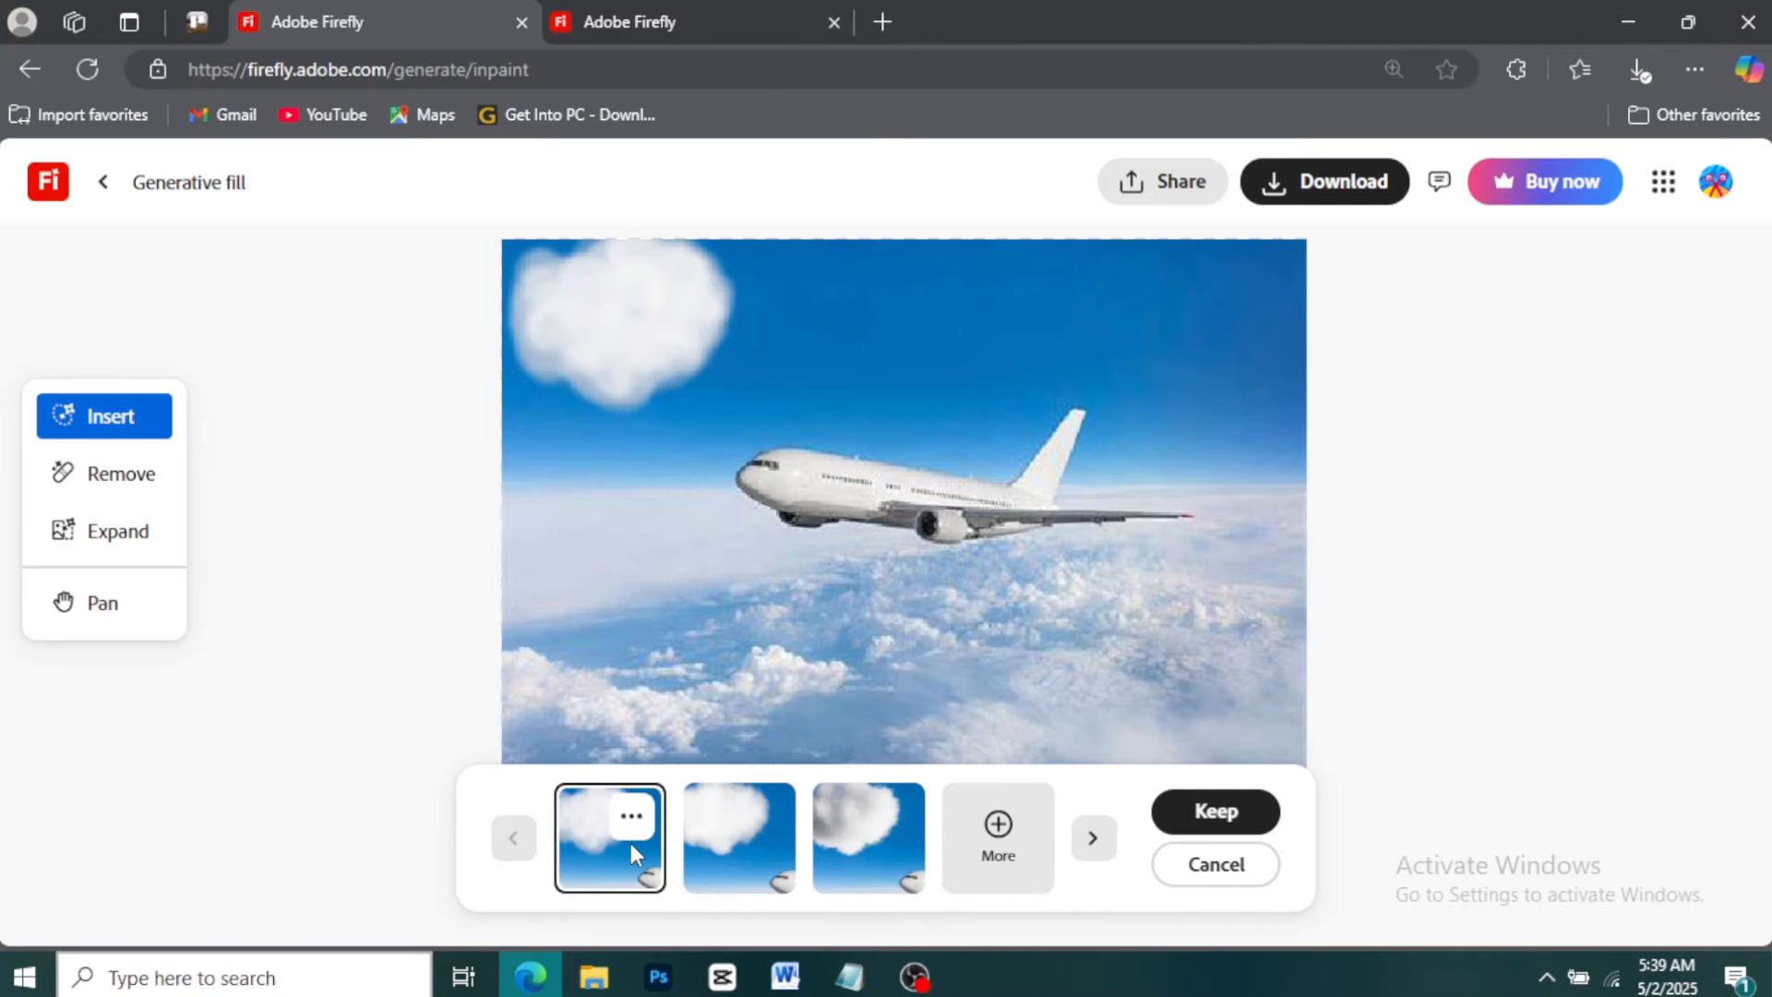
pyautogui.click(718, 844)
pyautogui.click(855, 839)
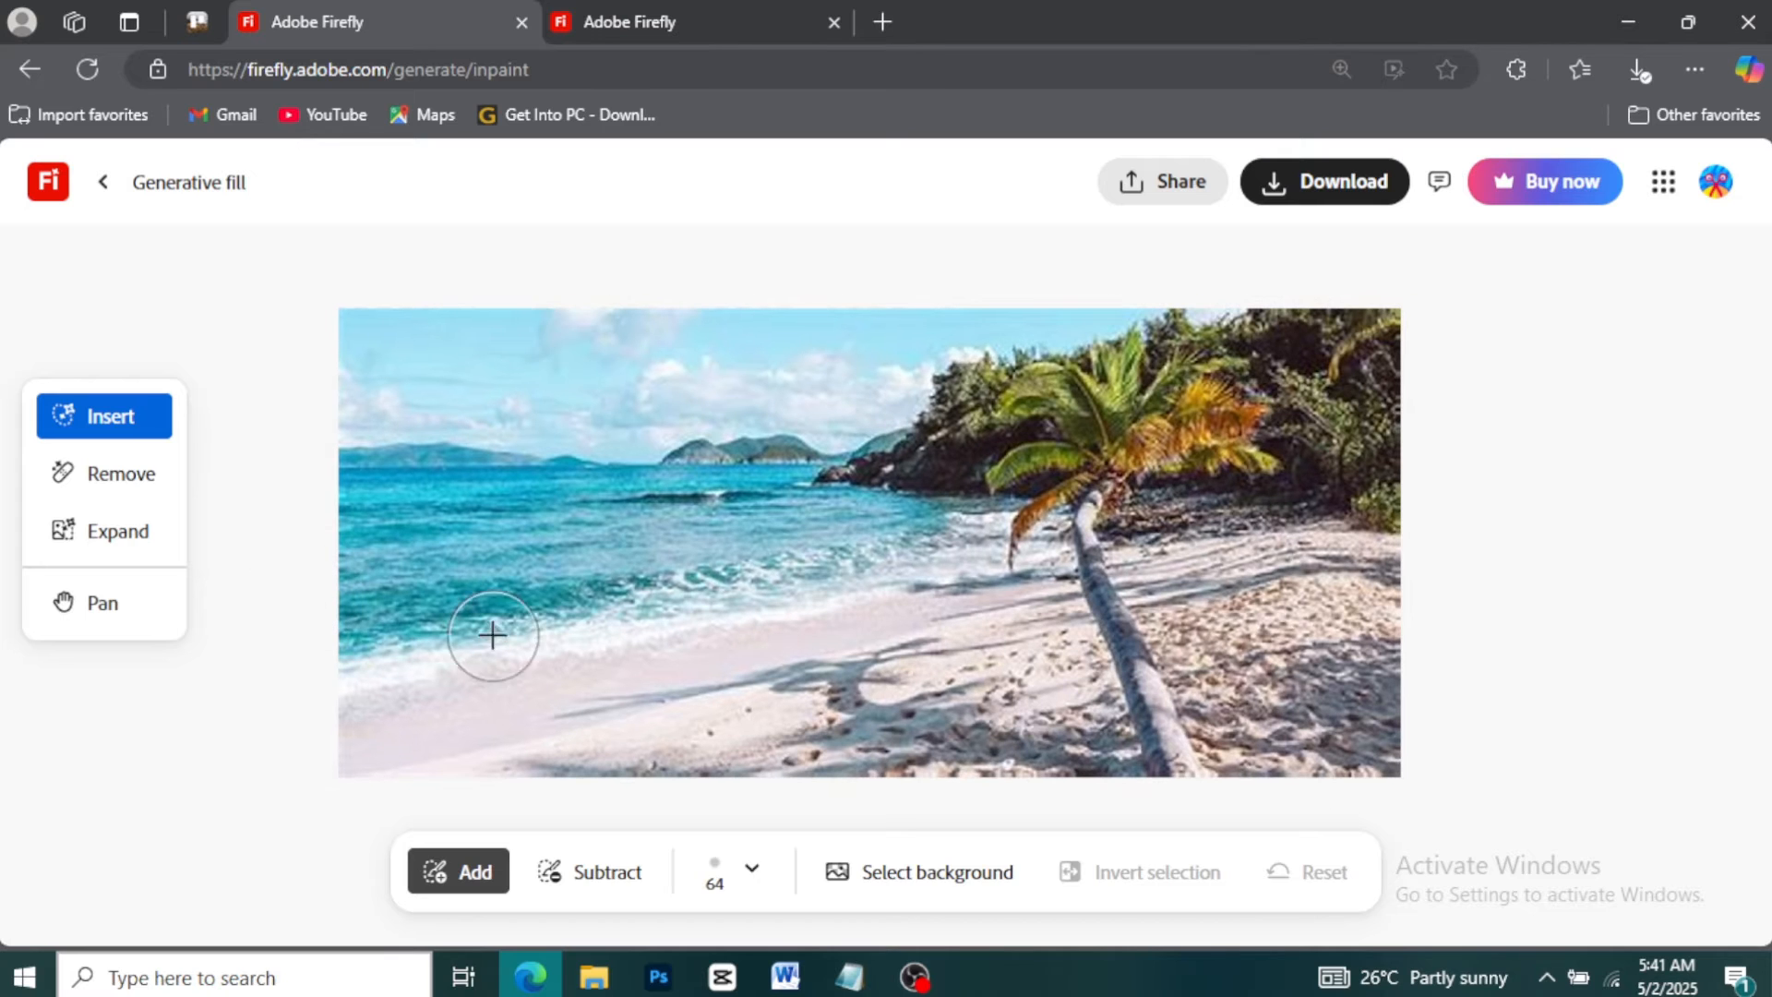
# Switch to Expand and enlarge the beach photo's canvas by extending its top, bottom and left edges
pyautogui.scroll(3, 582, 625)
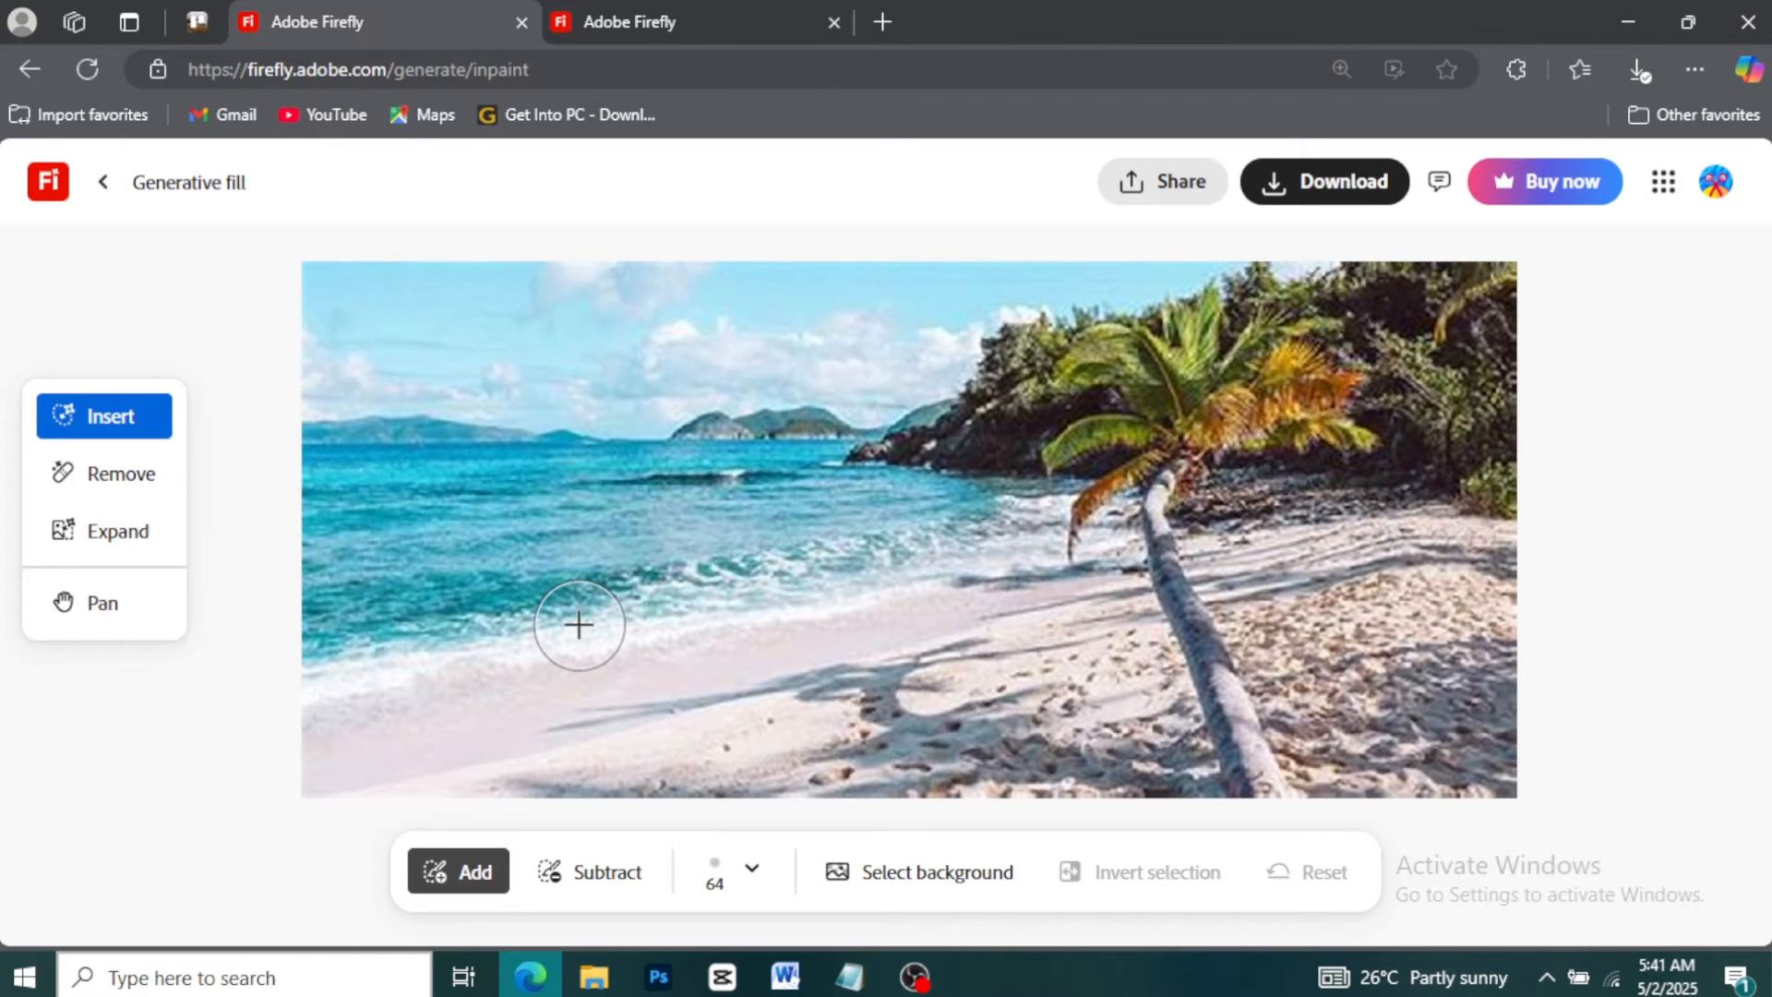
pyautogui.click(102, 531)
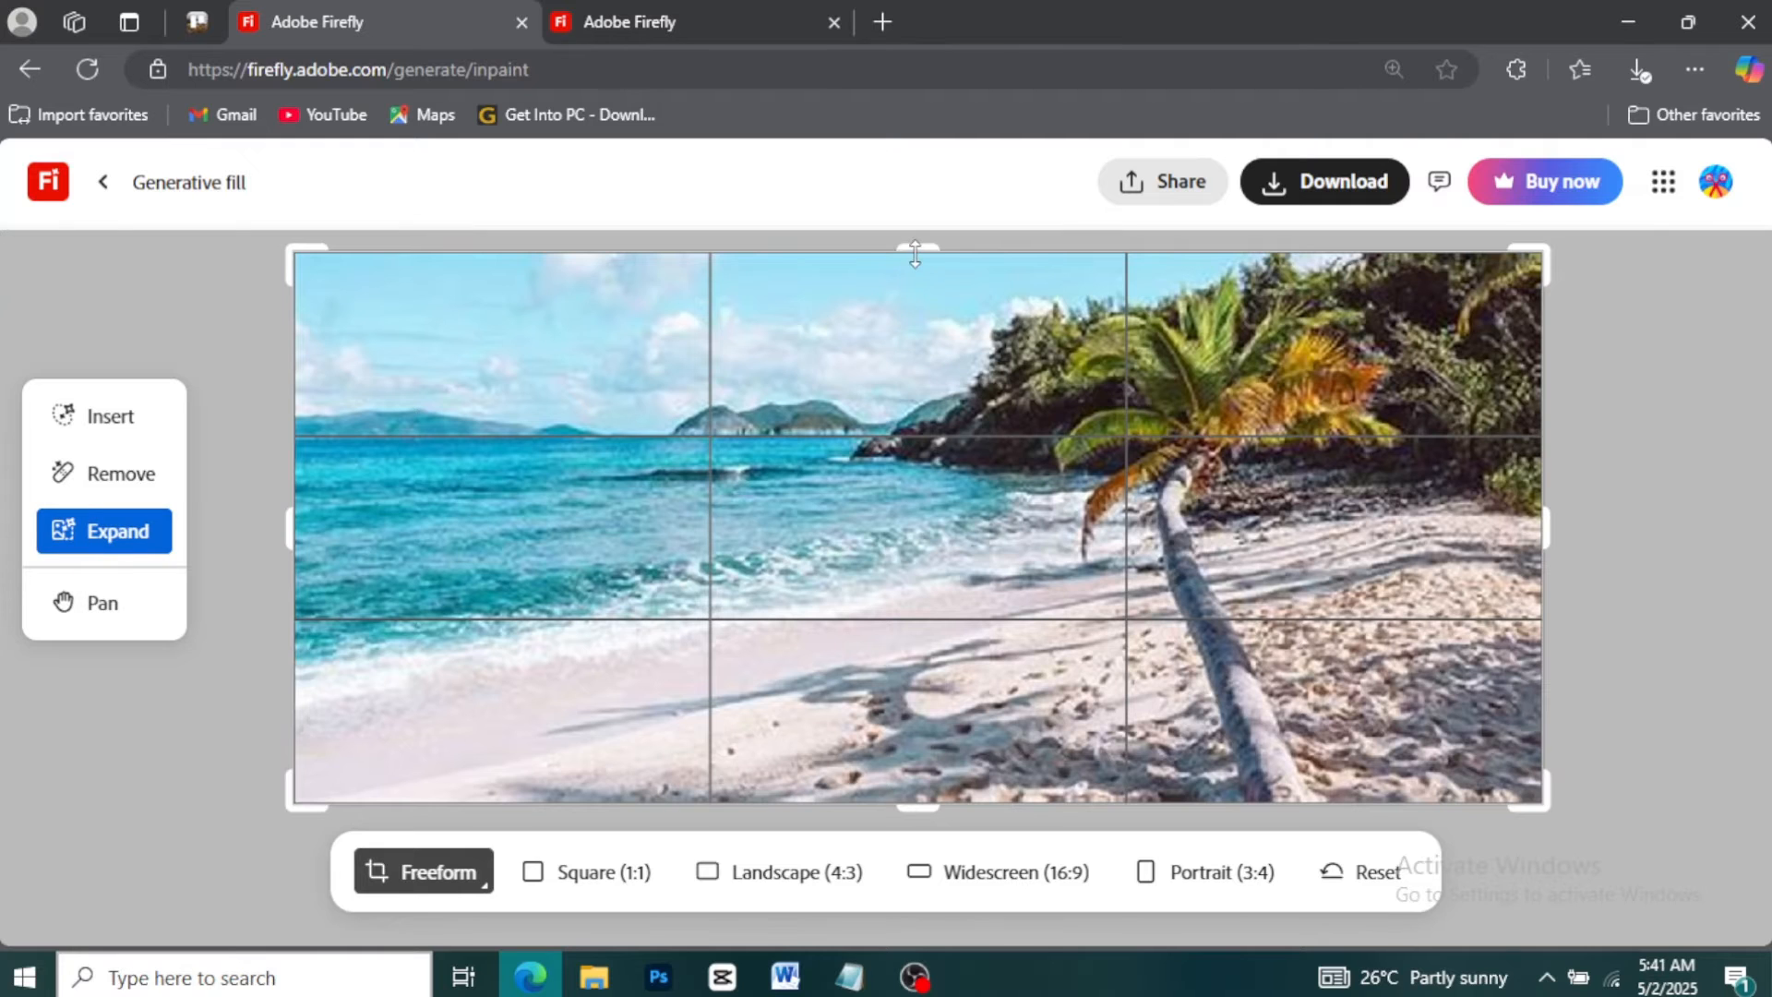
pyautogui.moveTo(915, 255); pyautogui.dragTo(926, 232)
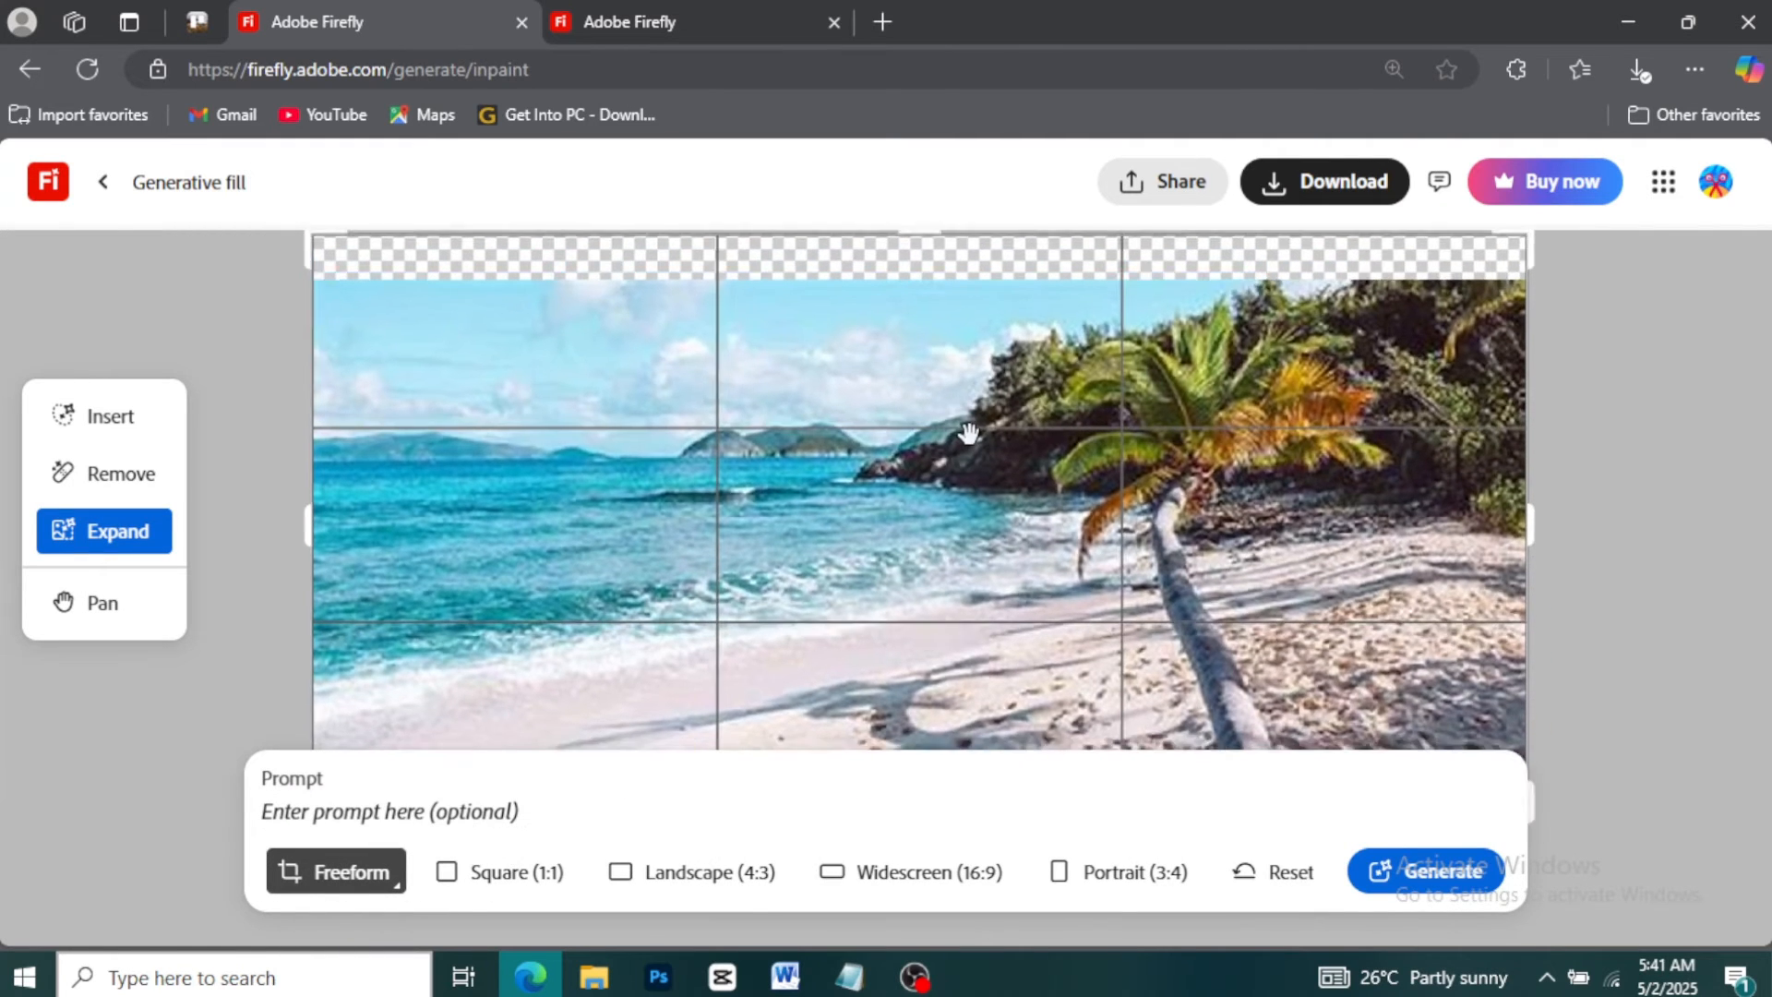
pyautogui.scroll(-3, 1443, 574)
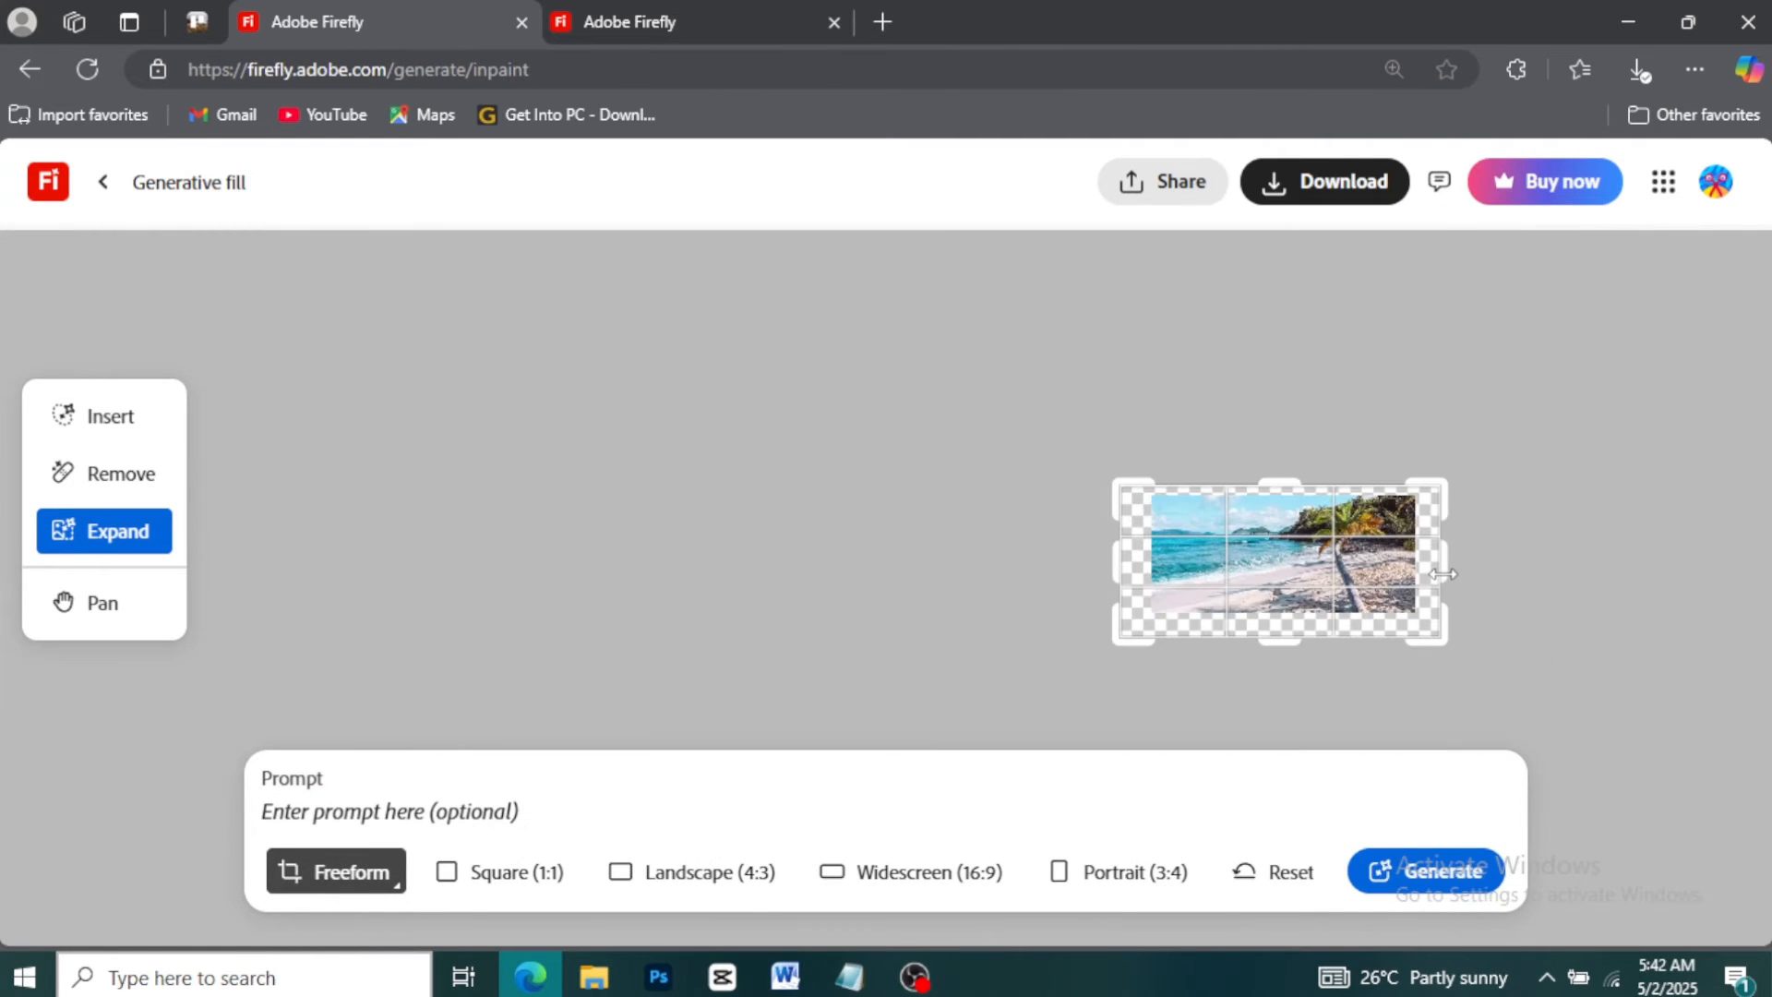
pyautogui.scroll(6, 1444, 574)
pyautogui.scroll(-3, 1444, 574)
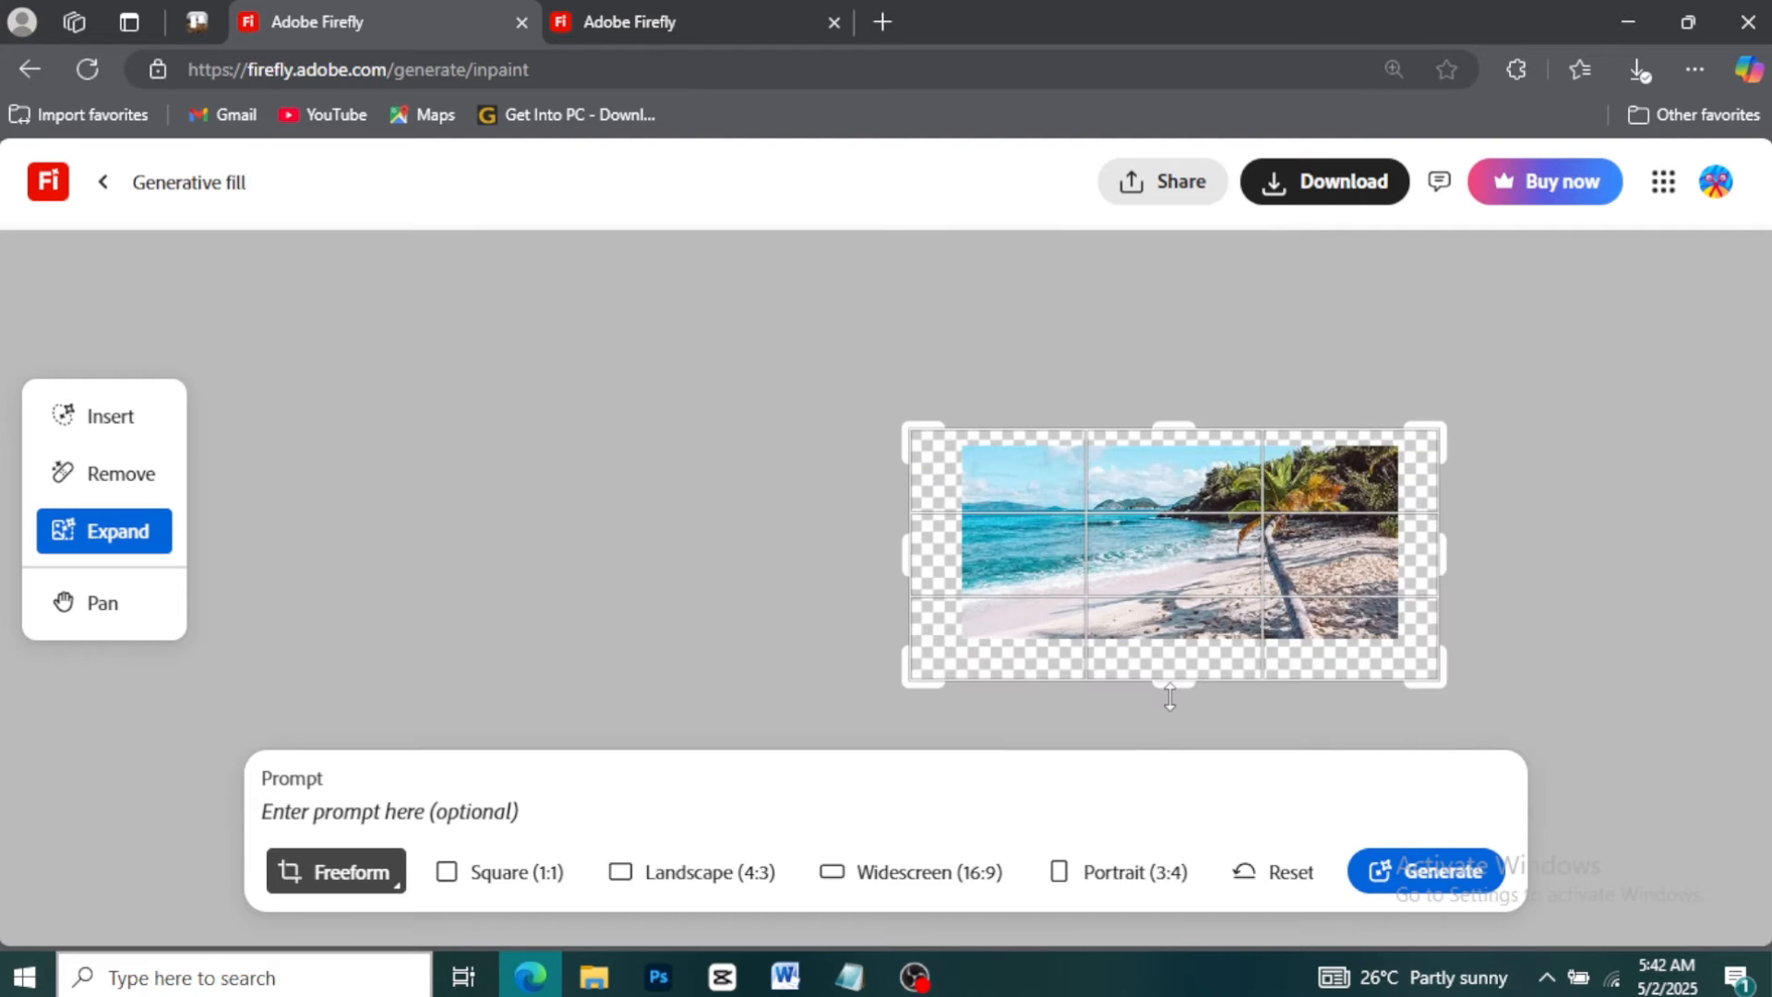
pyautogui.moveTo(1172, 687); pyautogui.dragTo(1172, 678)
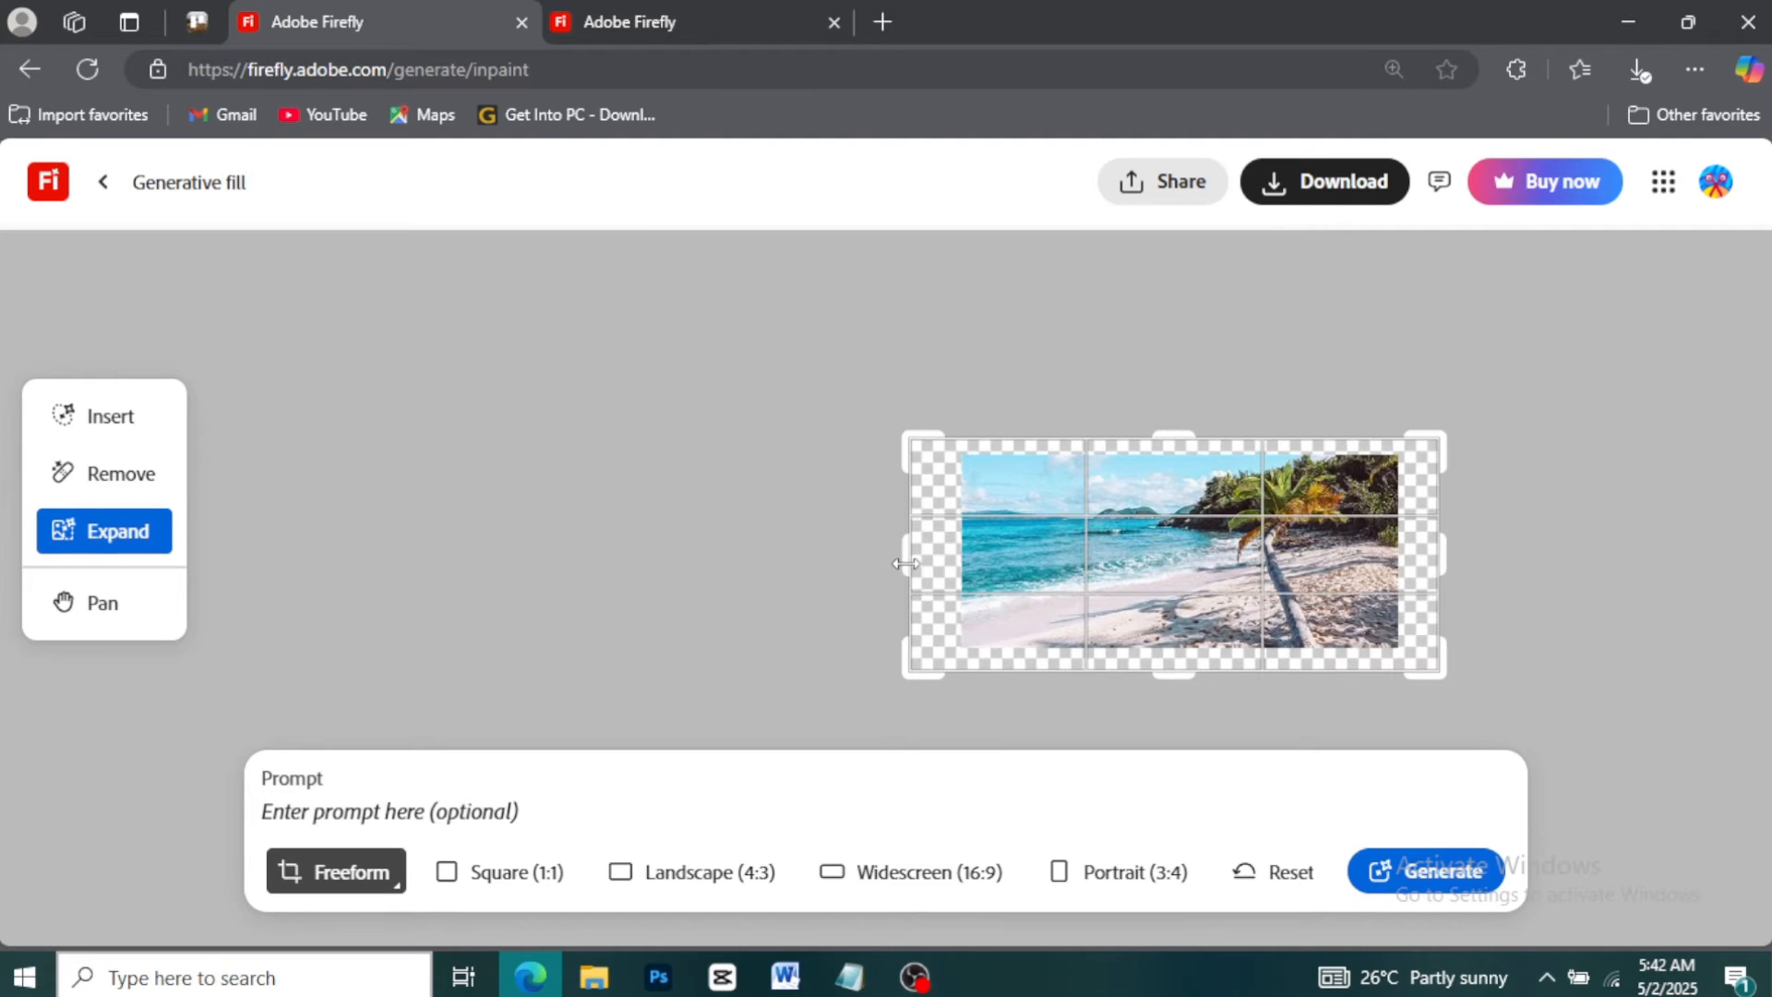
pyautogui.moveTo(908, 563); pyautogui.dragTo(924, 563)
# Generate the expanded area with the prompt "sunset sky with clouds"
pyautogui.click(446, 813)
pyautogui.write('sunset')
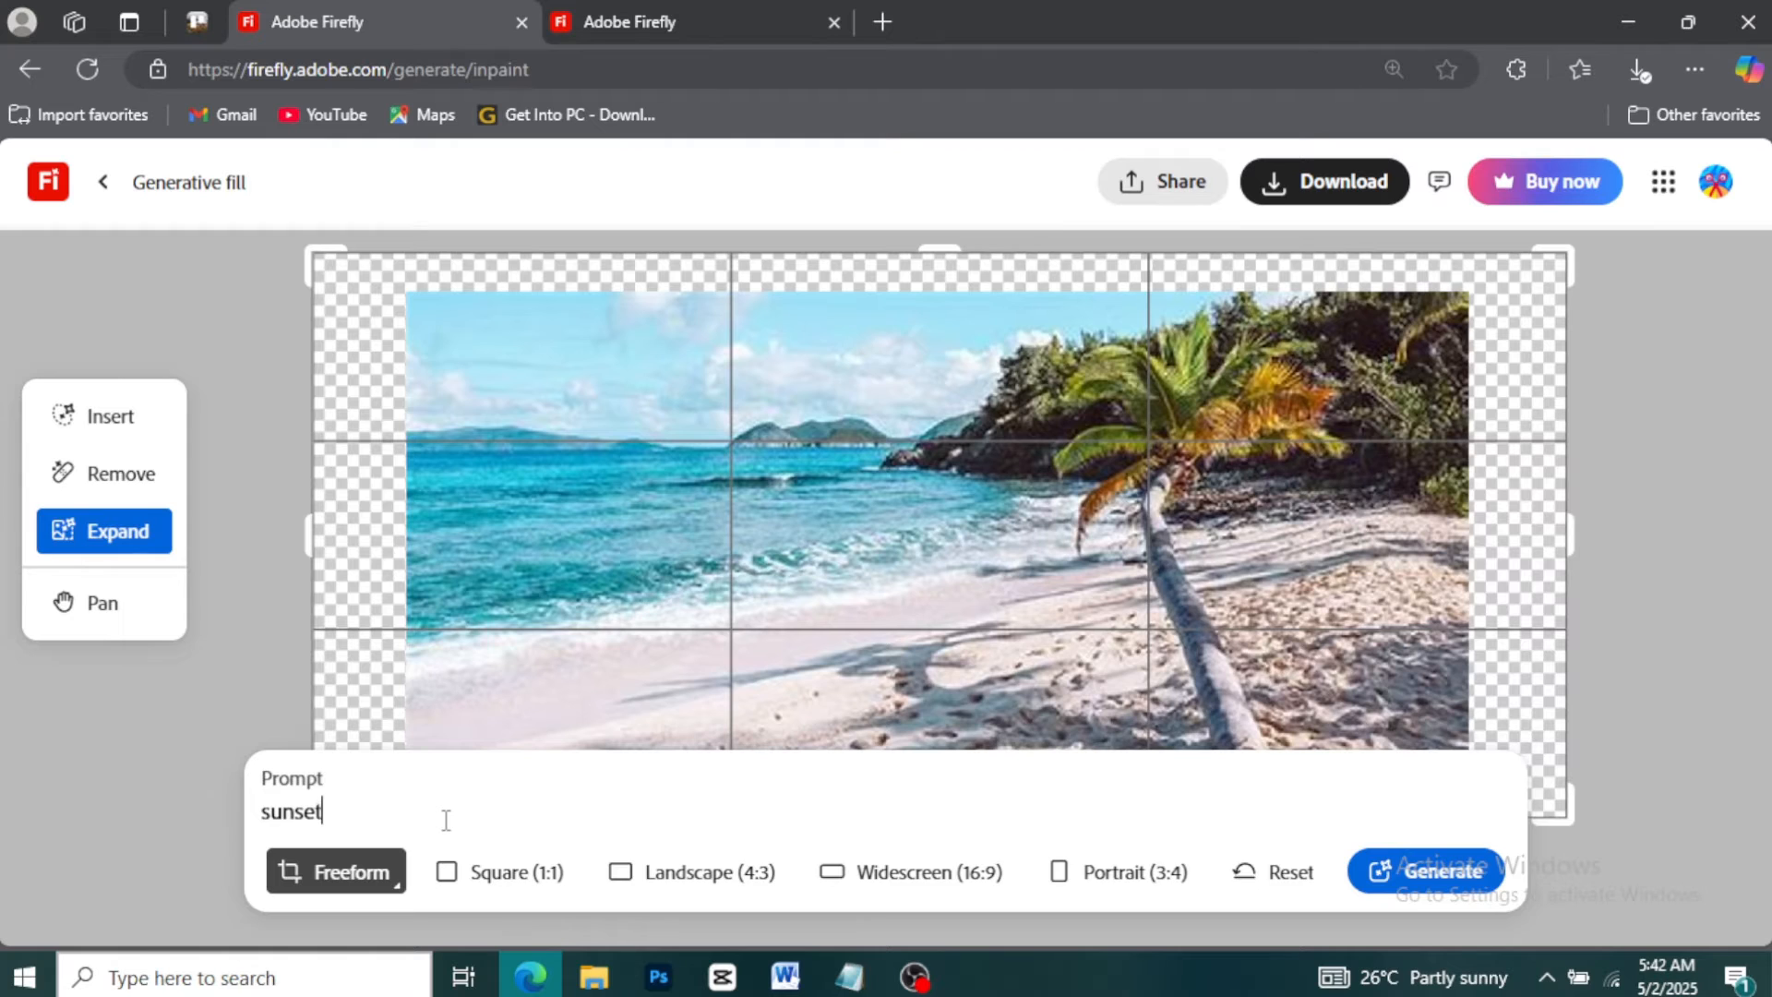
pyautogui.write(' sky with clouds')
pyautogui.click(1427, 871)
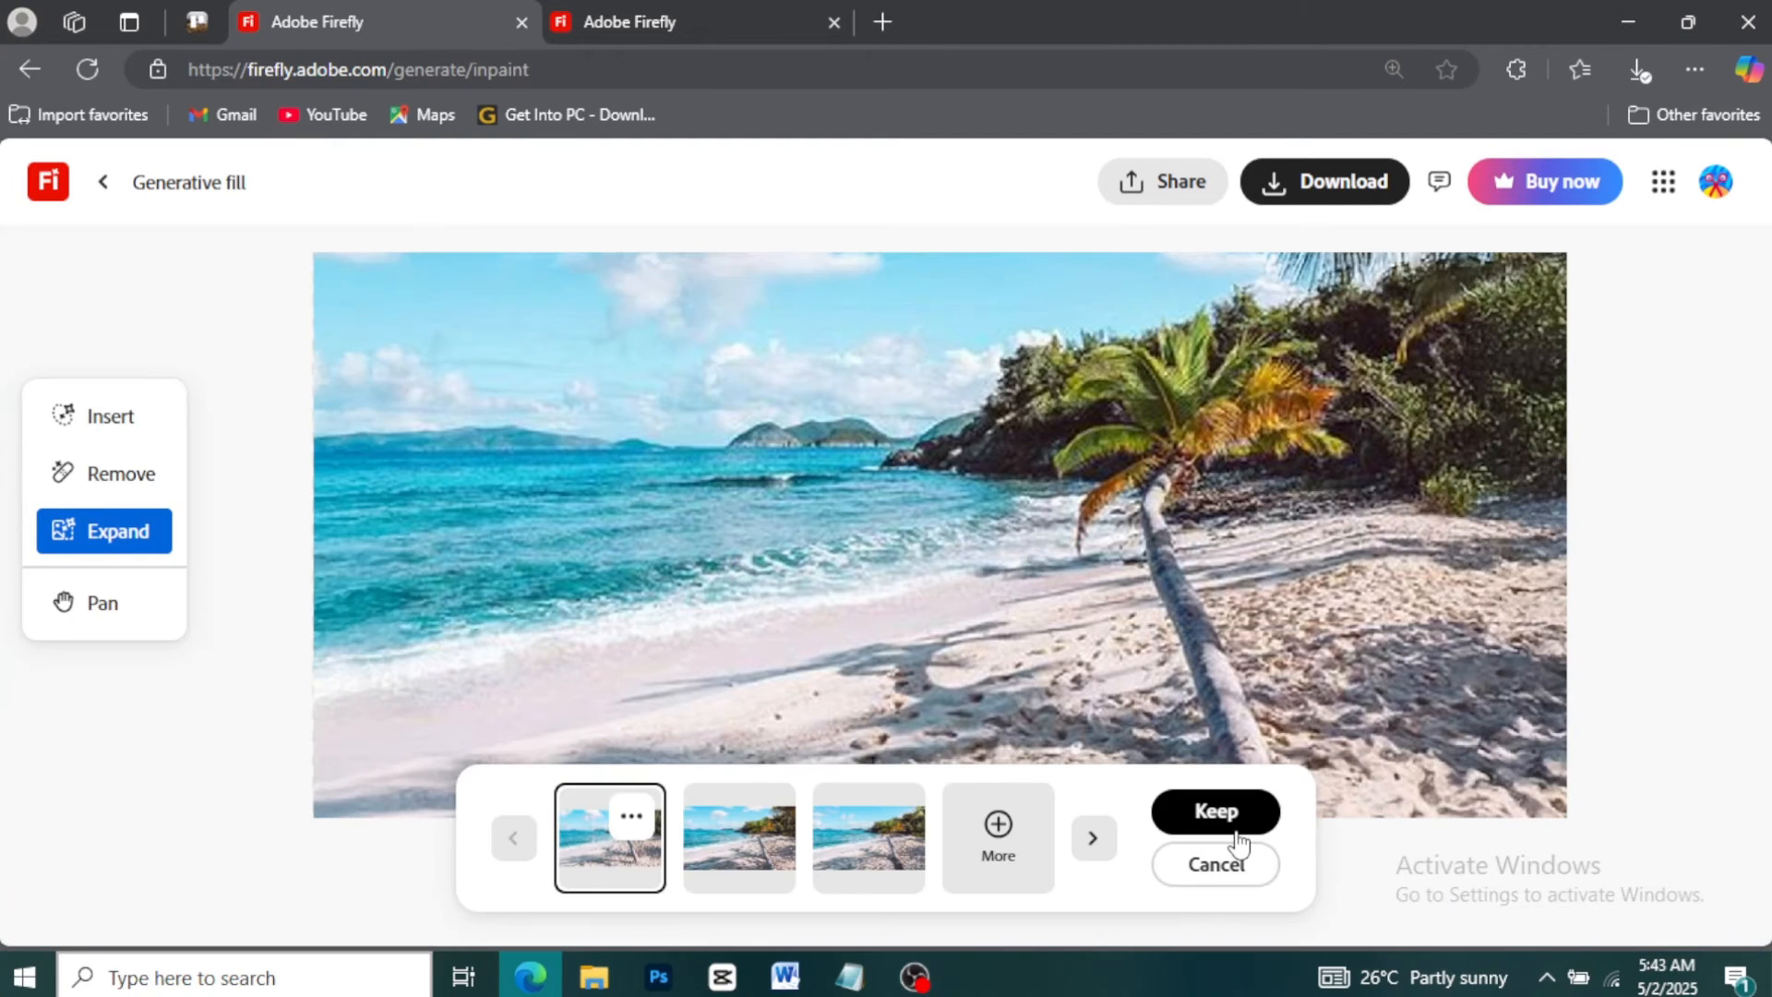
# Compare the expanded-image variations and cancel the generation
pyautogui.click(723, 816)
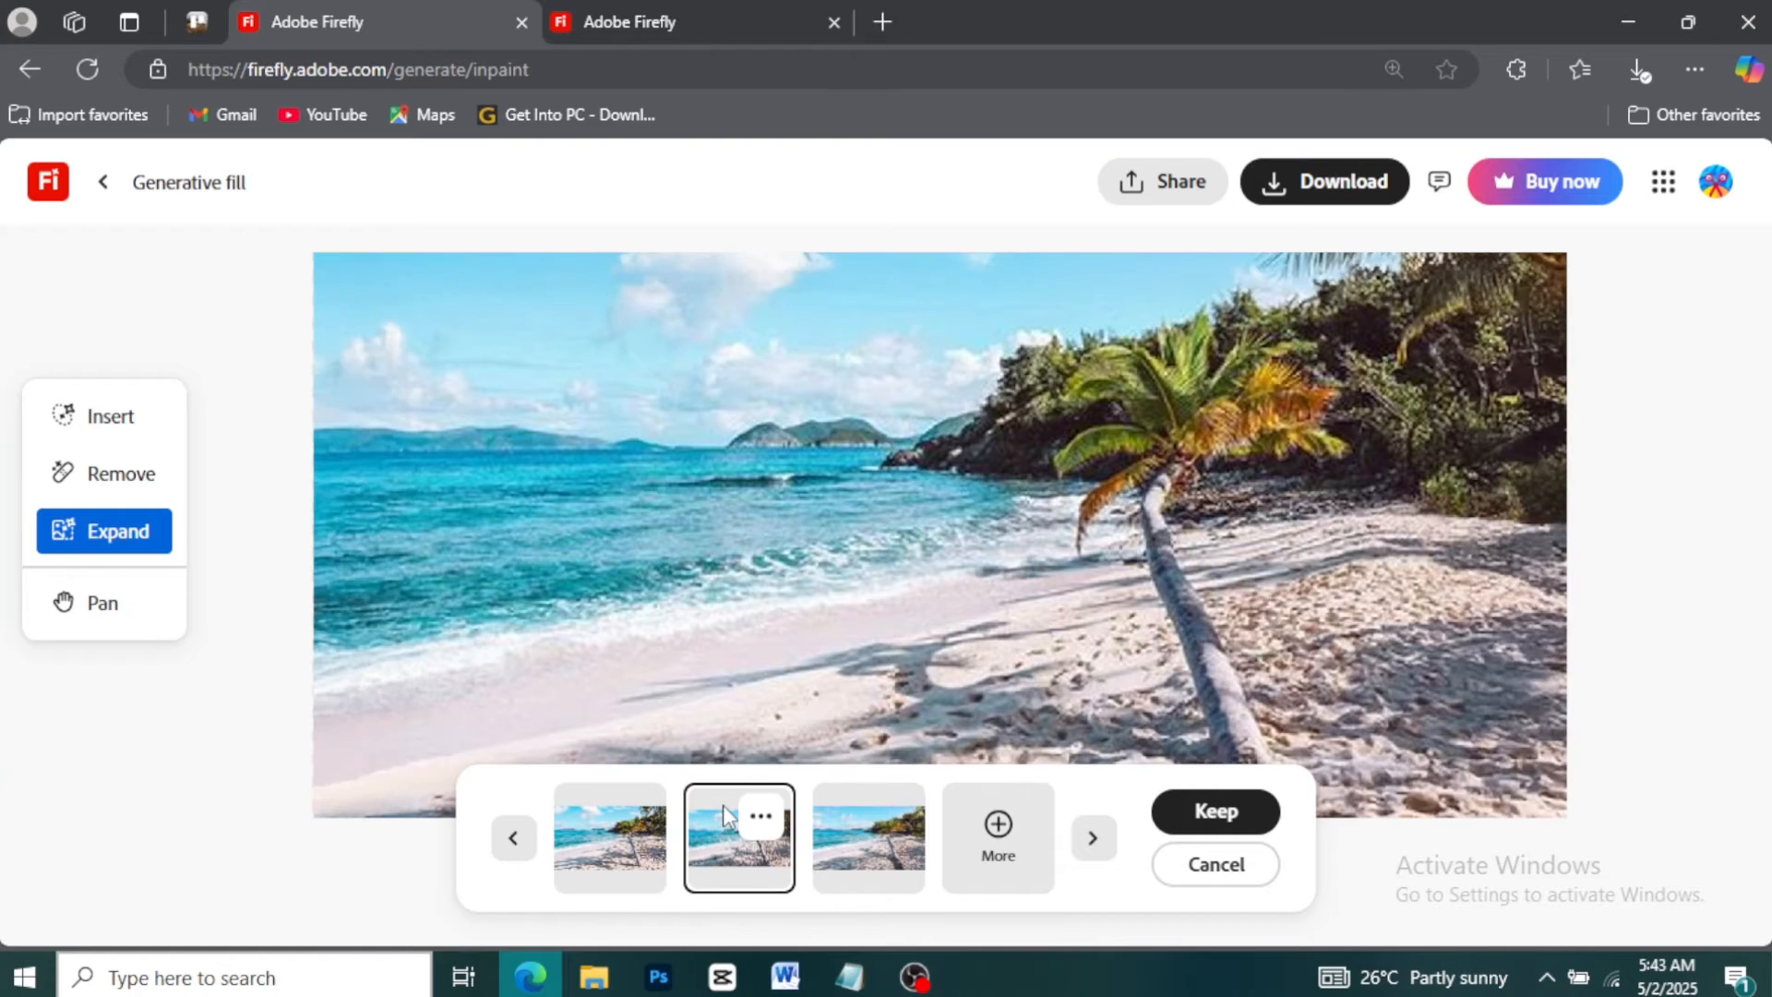
pyautogui.click(872, 845)
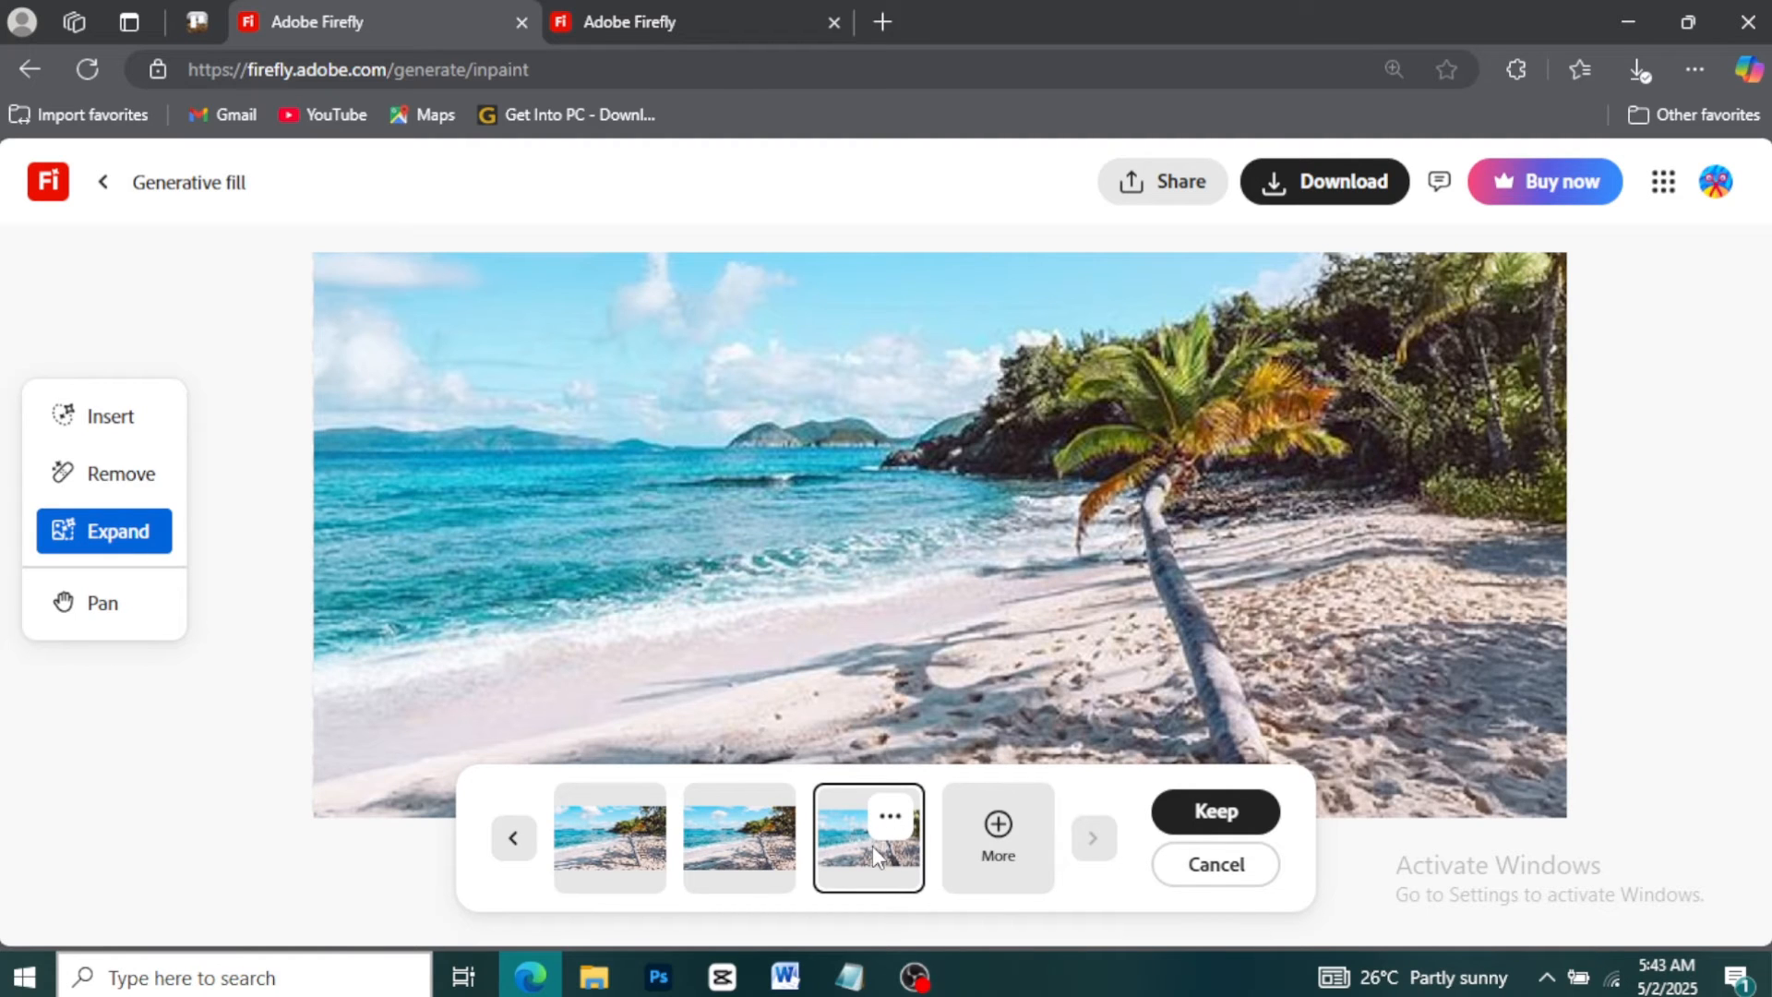
pyautogui.click(762, 860)
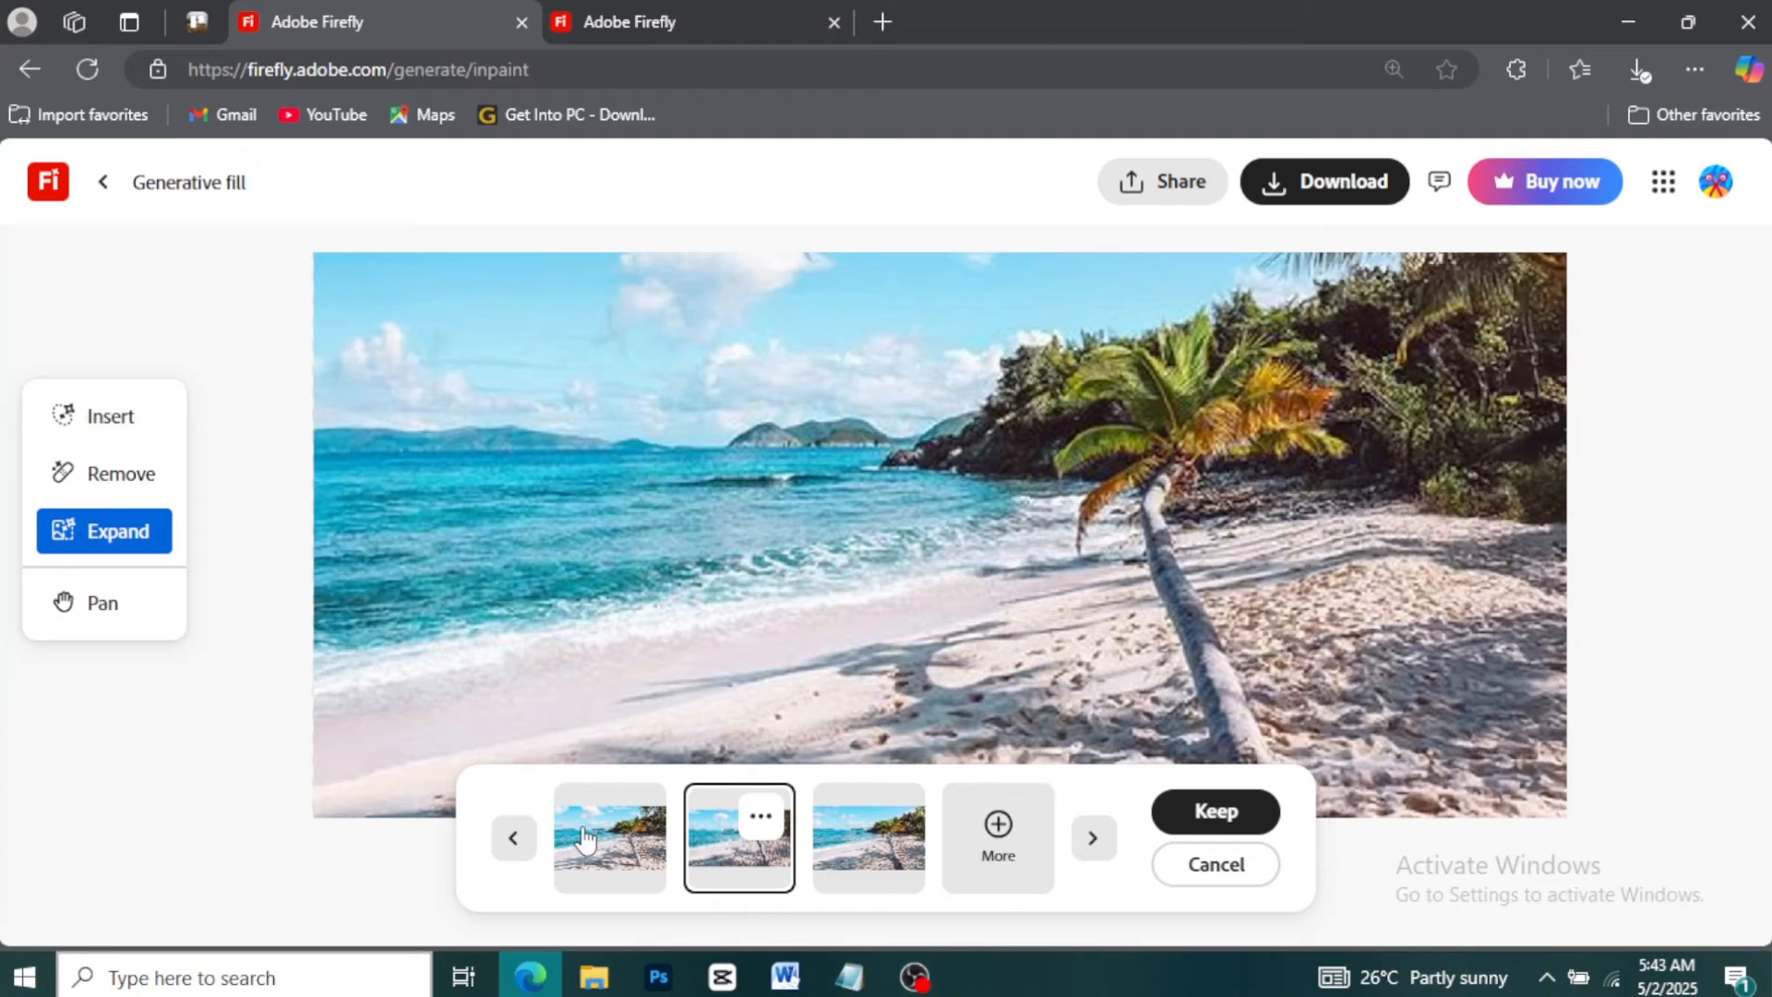
pyautogui.click(582, 829)
pyautogui.click(758, 842)
pyautogui.click(868, 850)
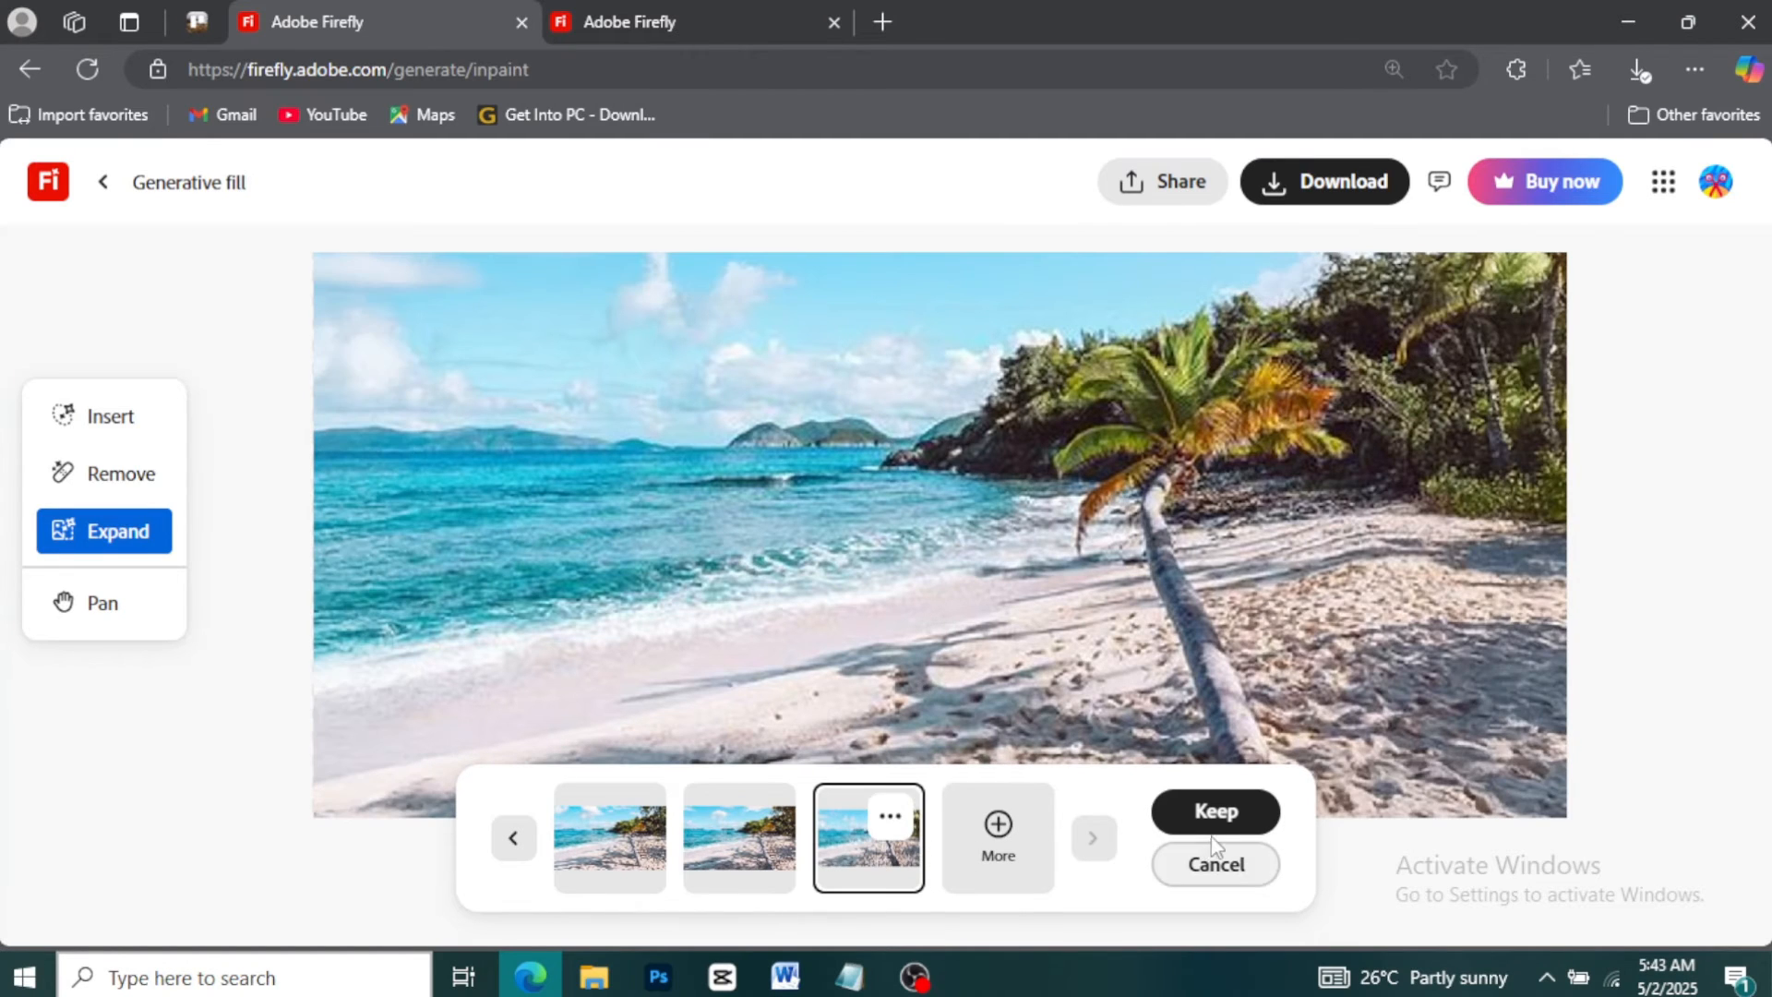
pyautogui.click(1217, 862)
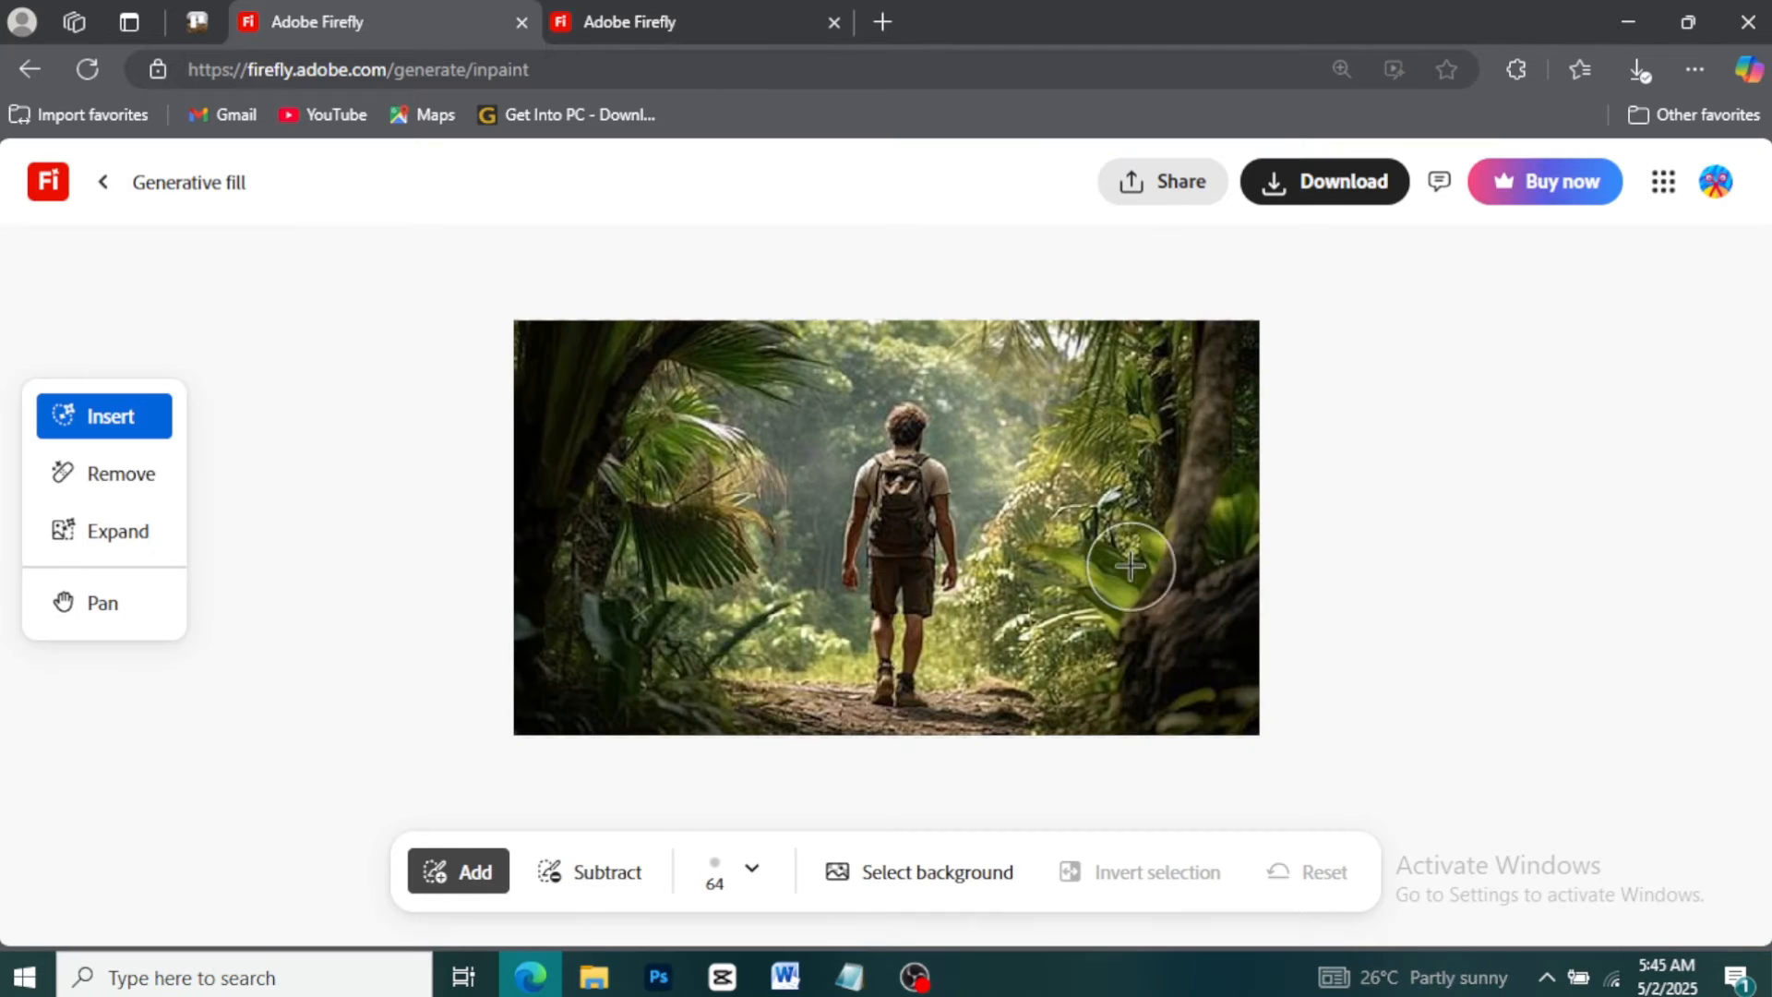
# Select the background of the hiker photo and generate a replacement with the prompt "misty forest"
pyautogui.click(950, 879)
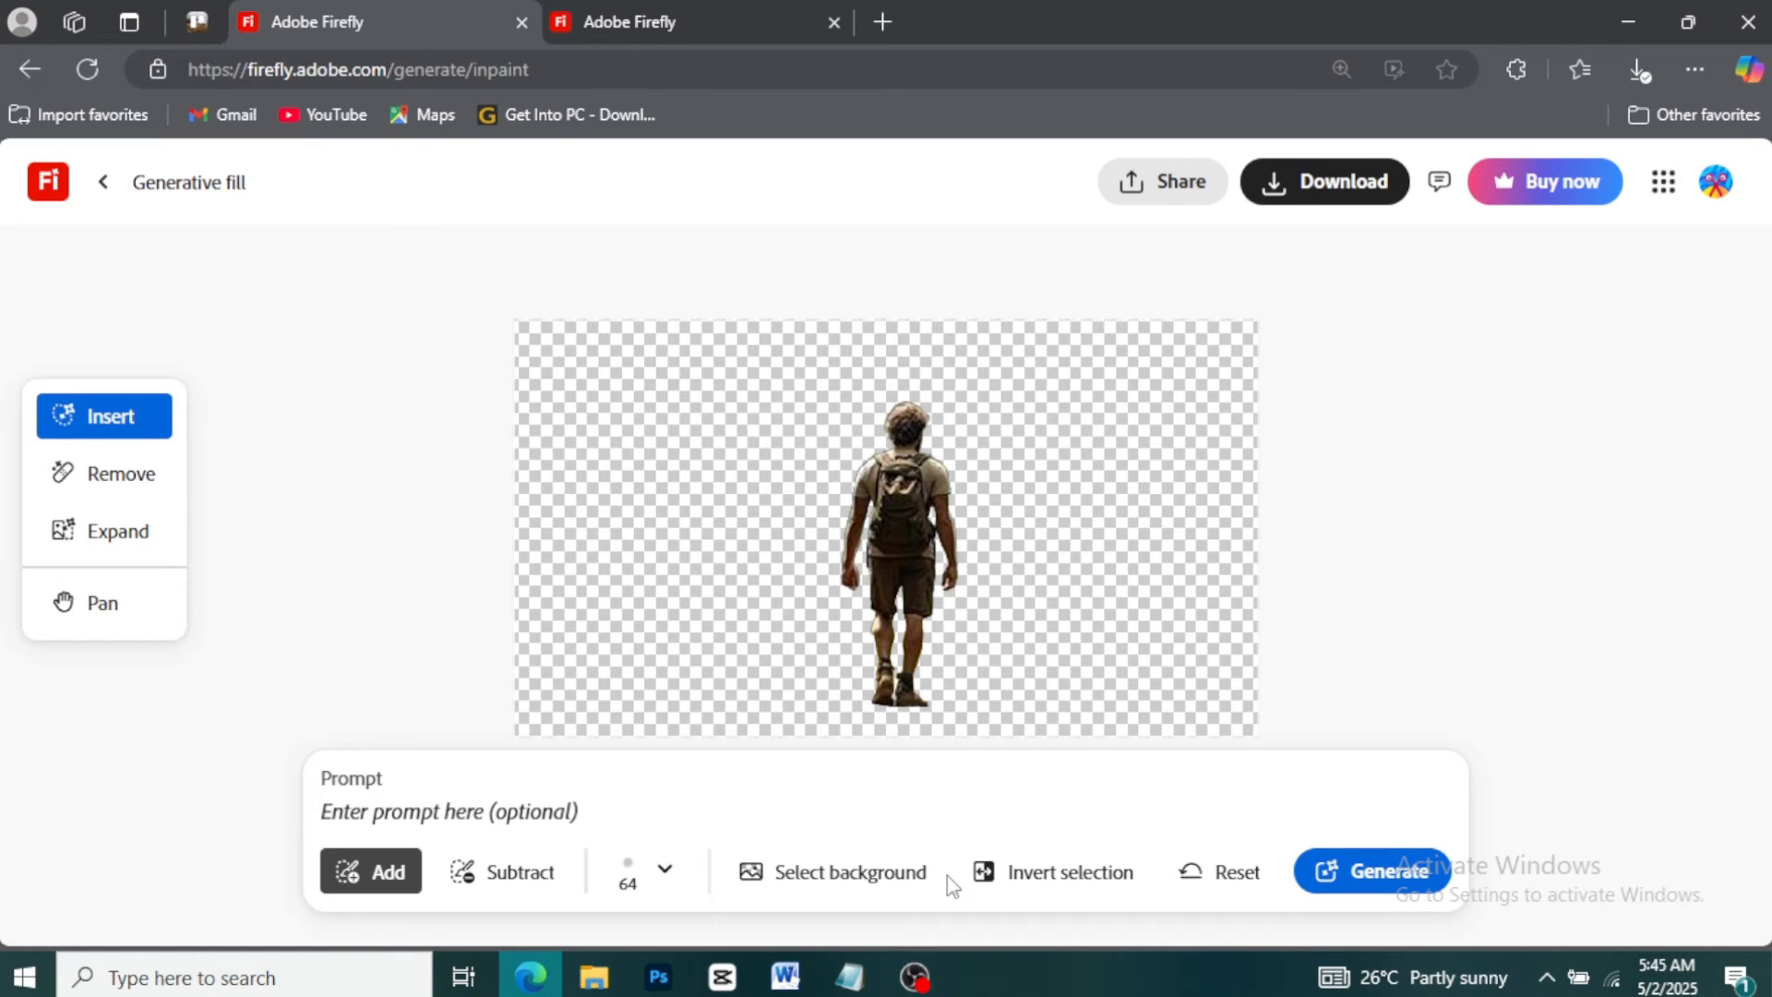
pyautogui.click(402, 808)
pyautogui.write('misty forest')
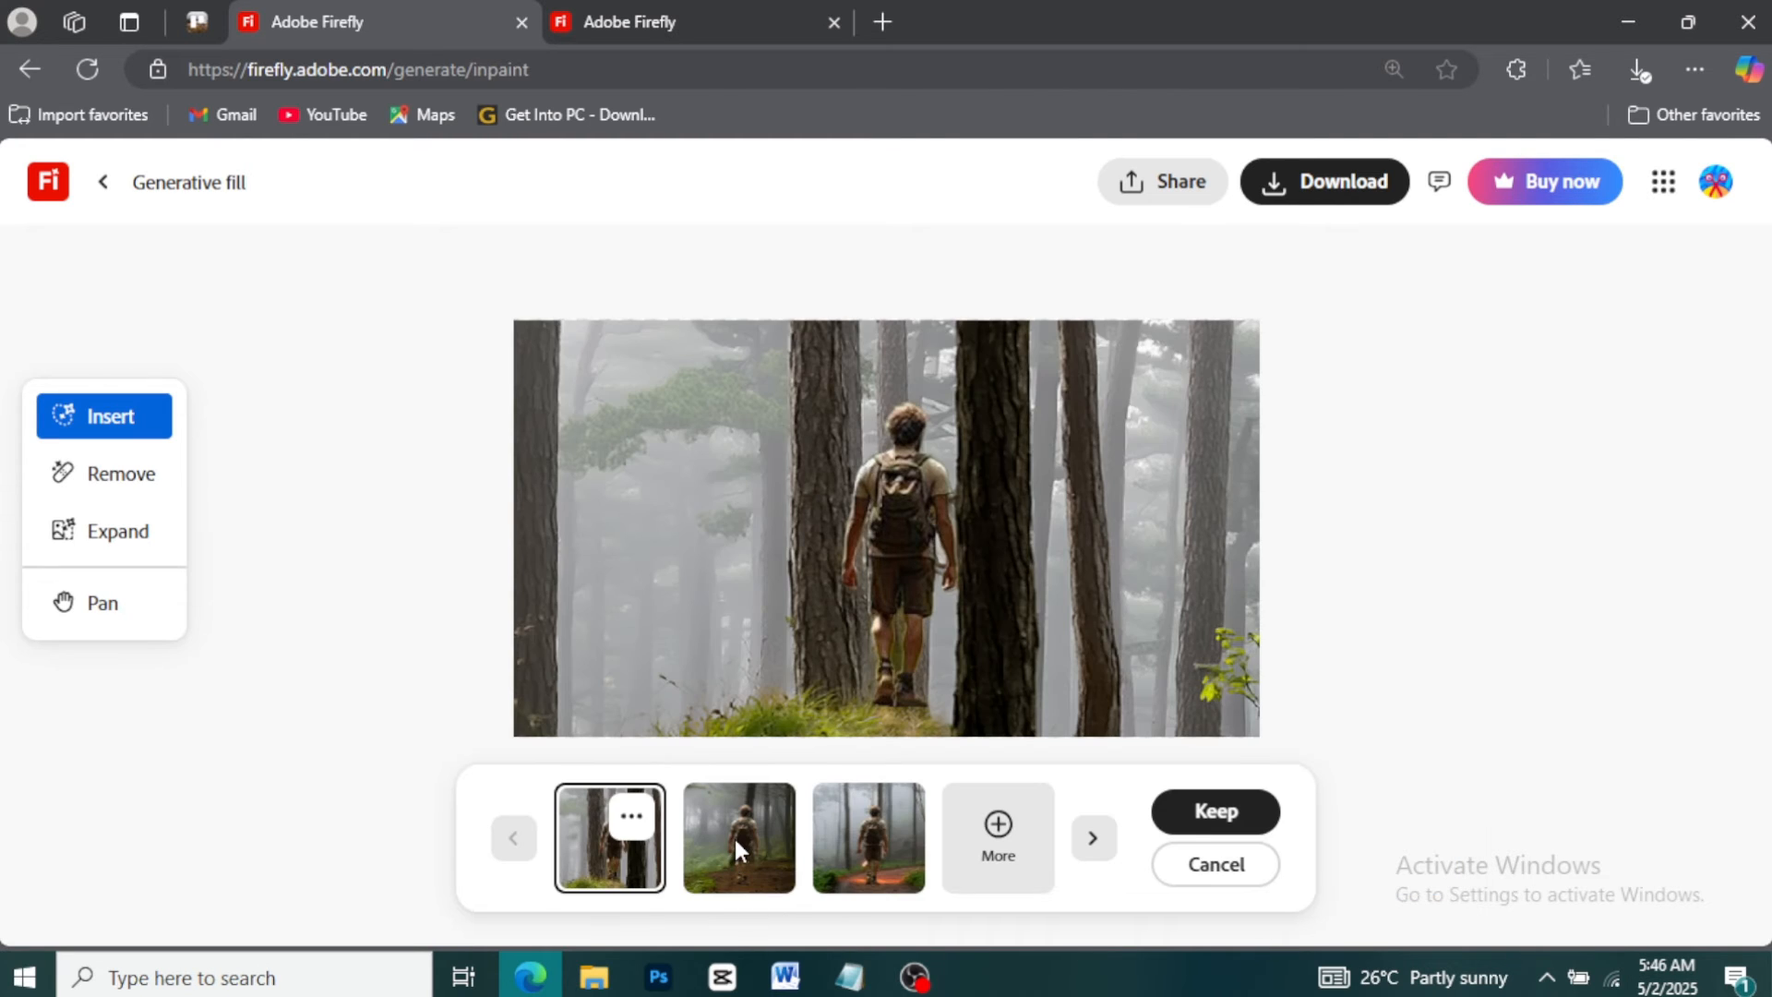
# Compare the misty-forest background variations and keep the second one
pyautogui.click(734, 839)
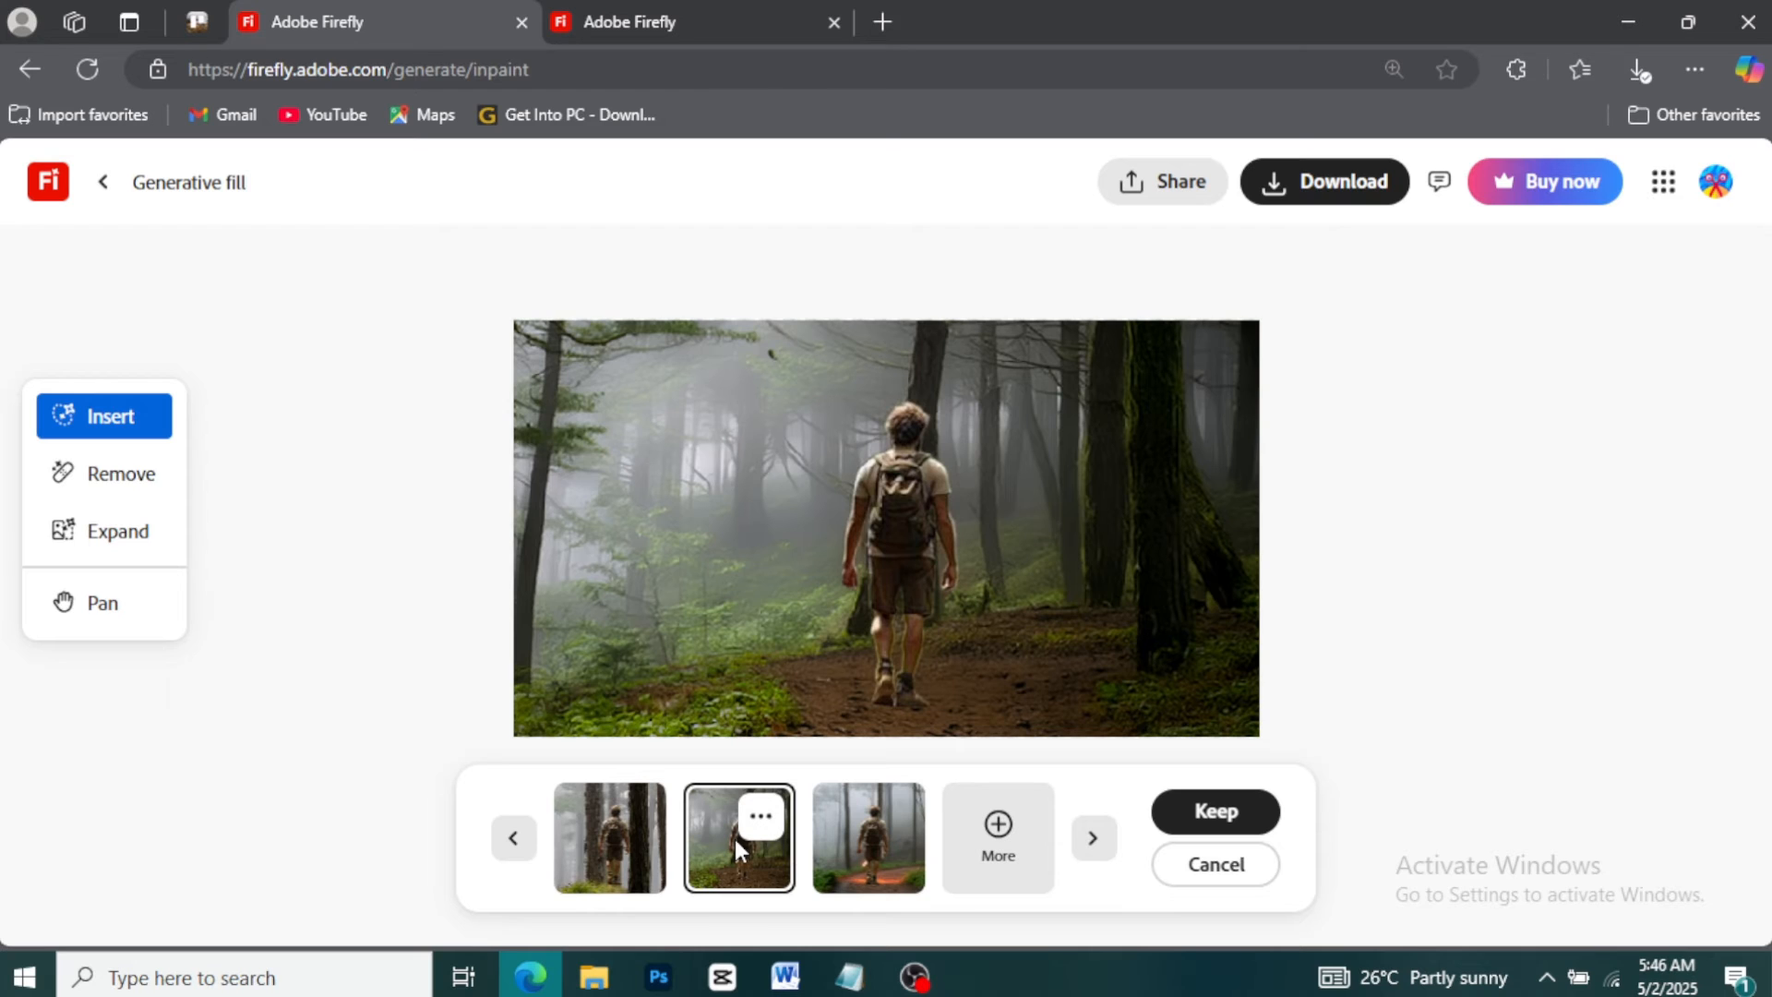
pyautogui.click(882, 847)
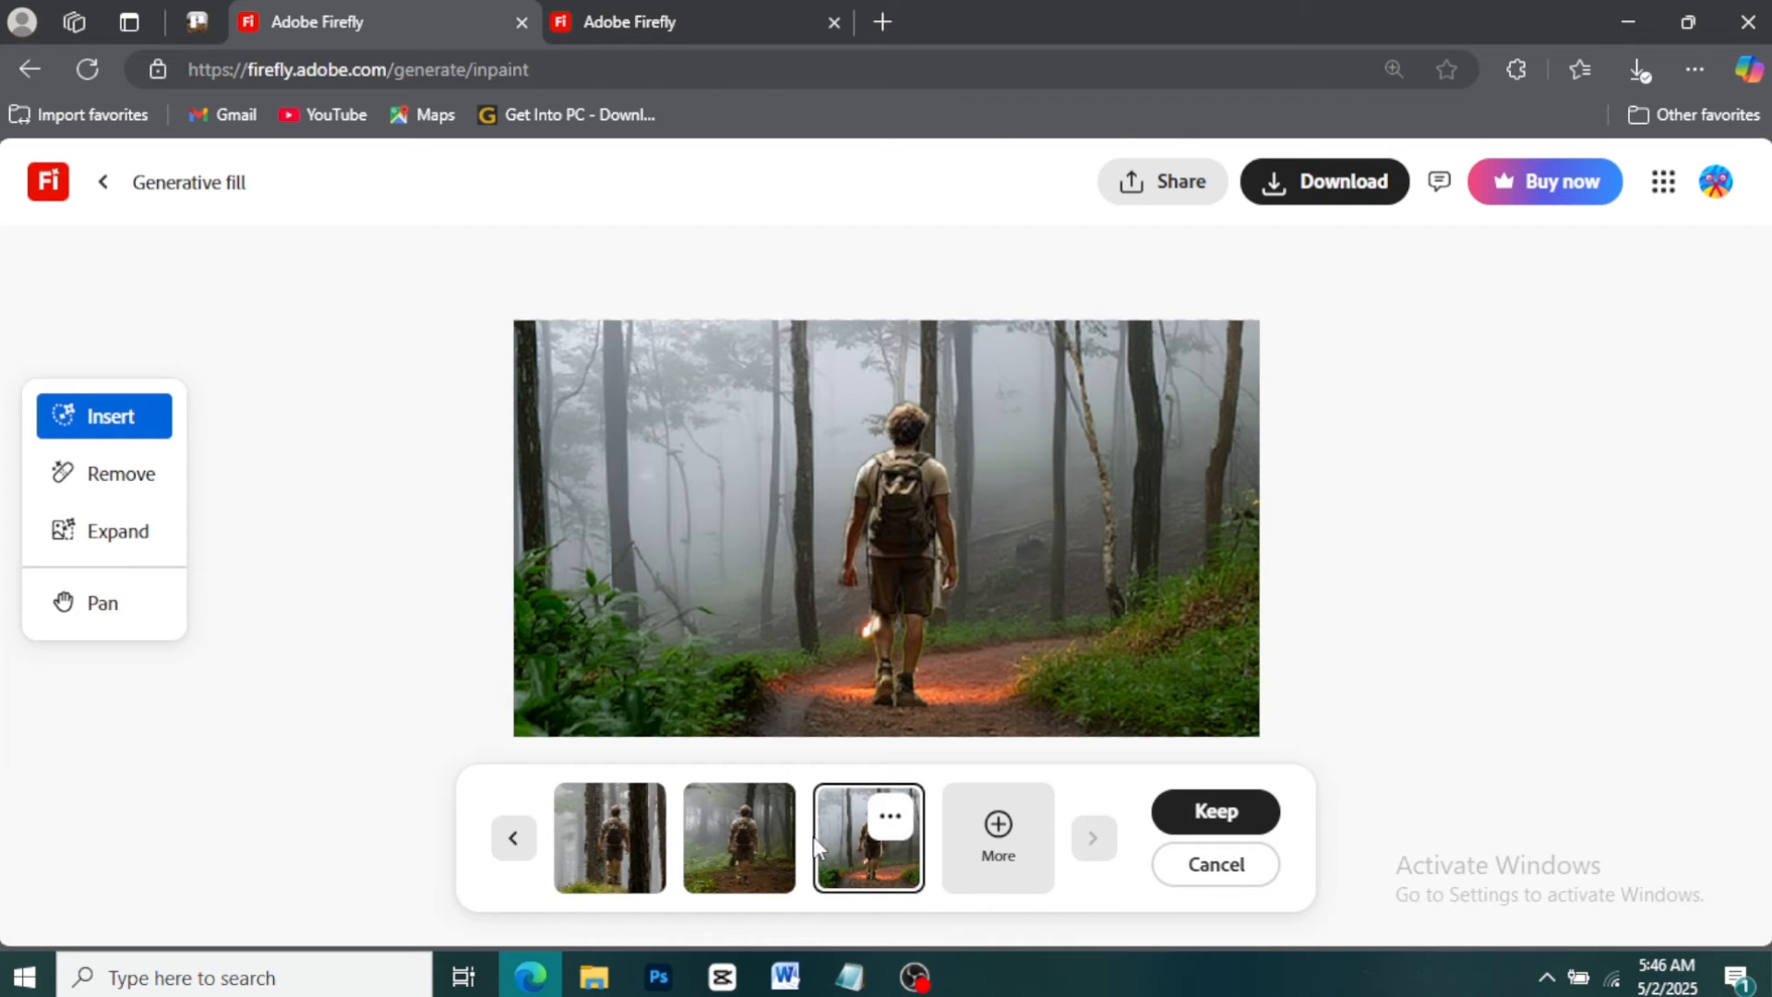
pyautogui.click(771, 849)
pyautogui.click(618, 842)
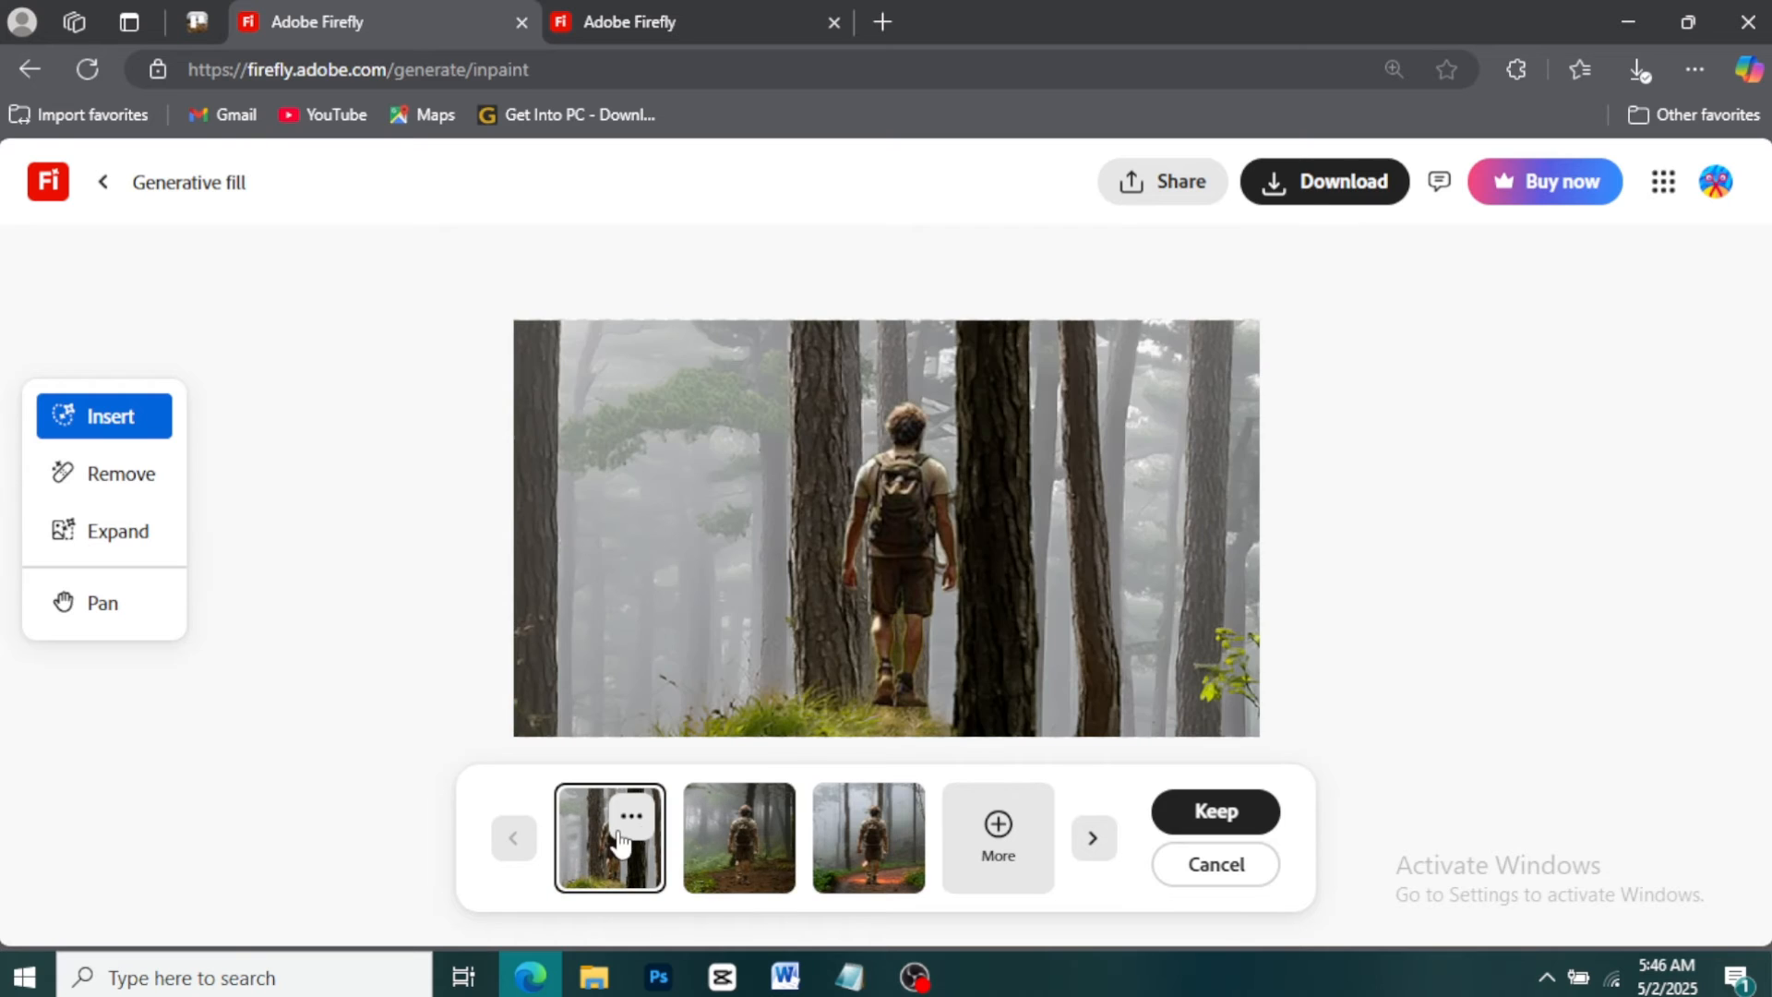
pyautogui.click(736, 835)
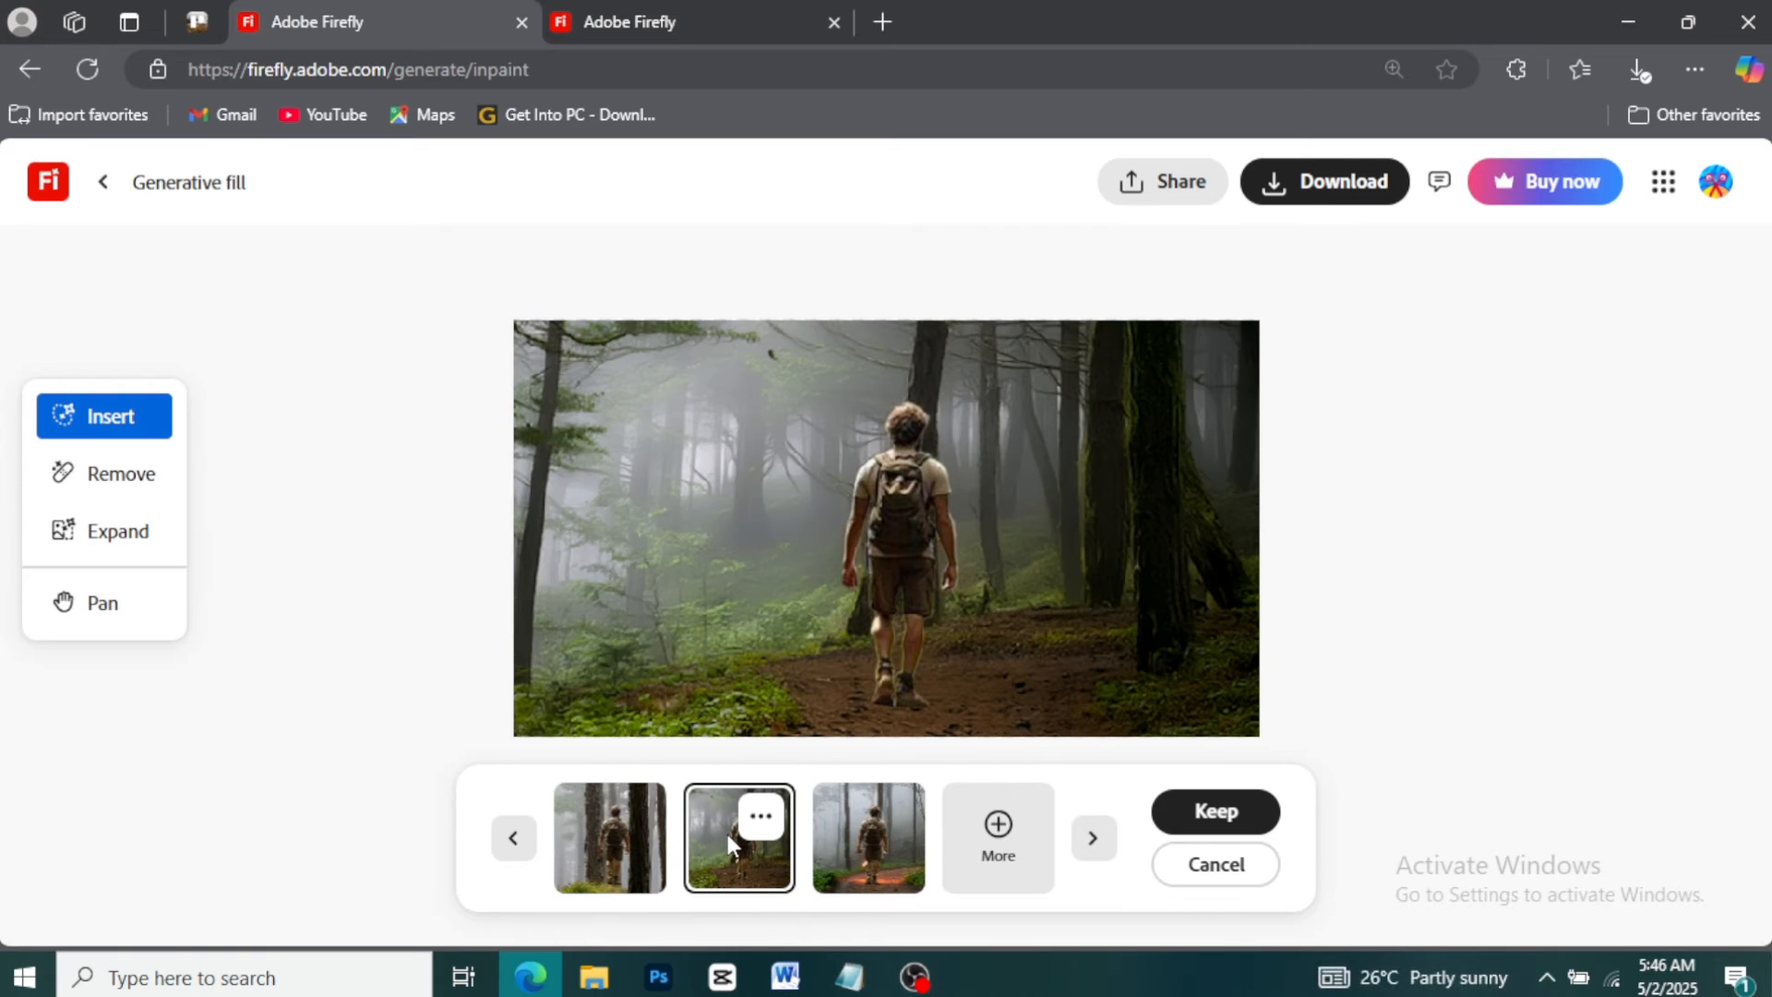
pyautogui.click(1193, 824)
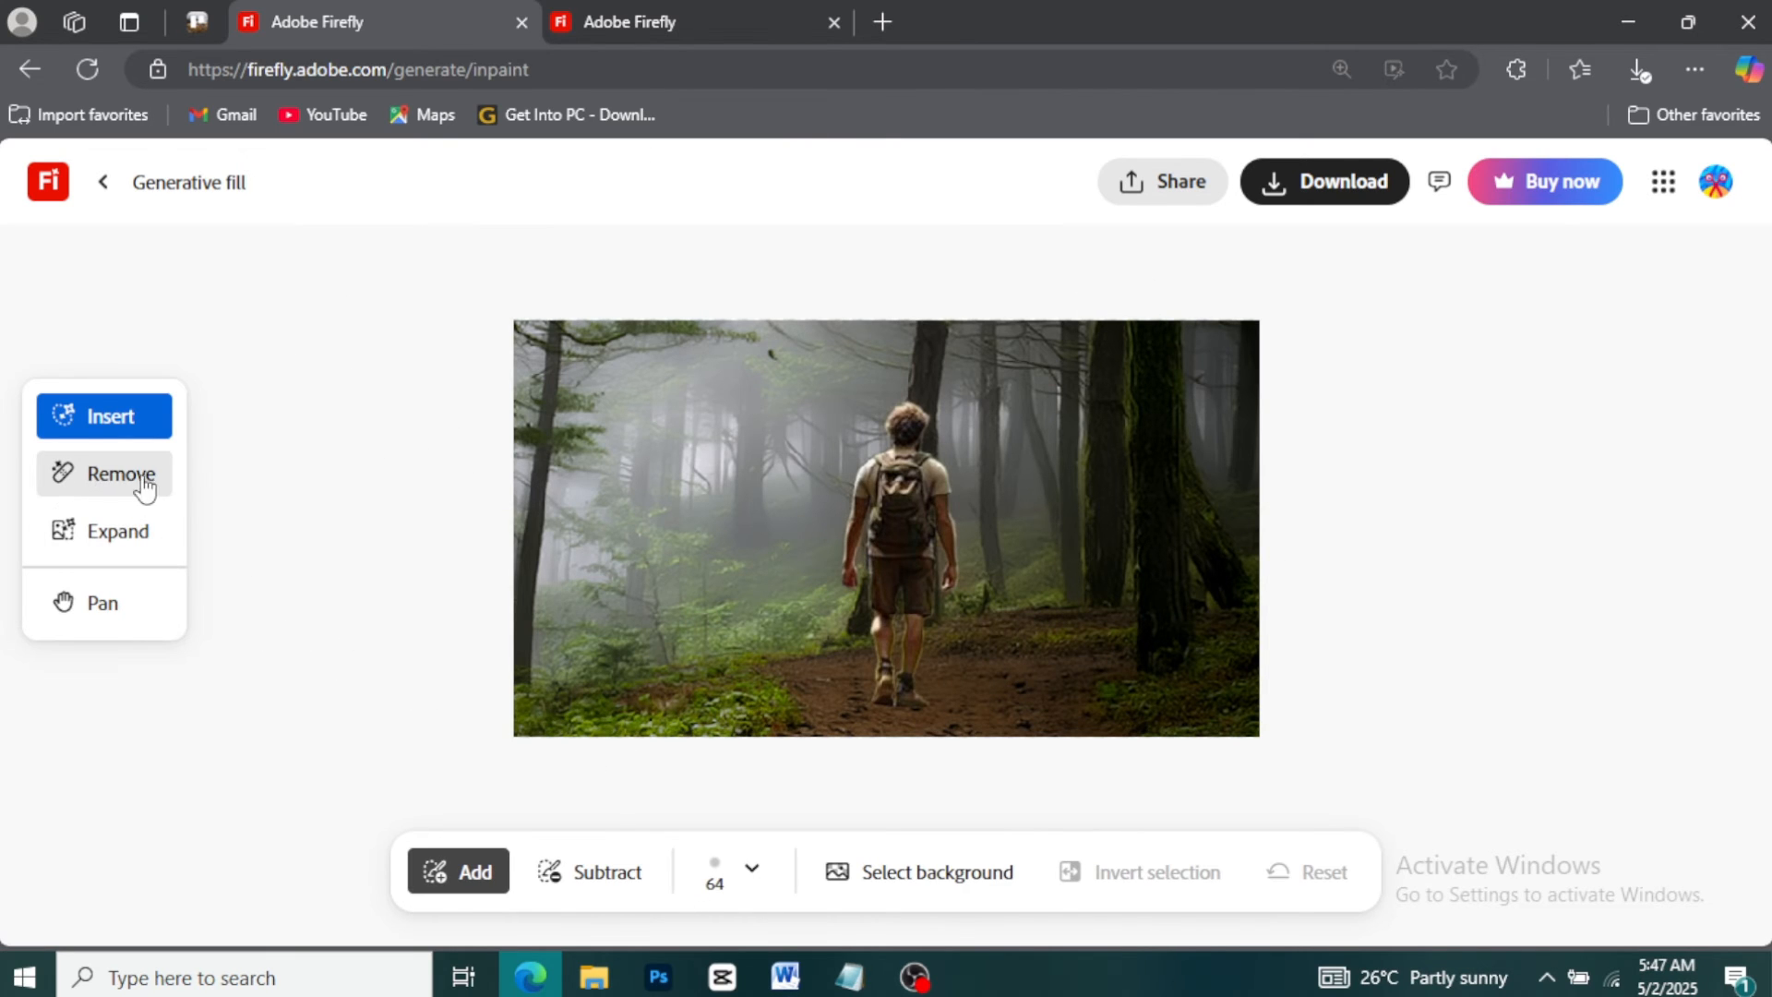
# Switch to Remove, set the brush size to 12 and erase the hiker from the forest photo
pyautogui.click(100, 480)
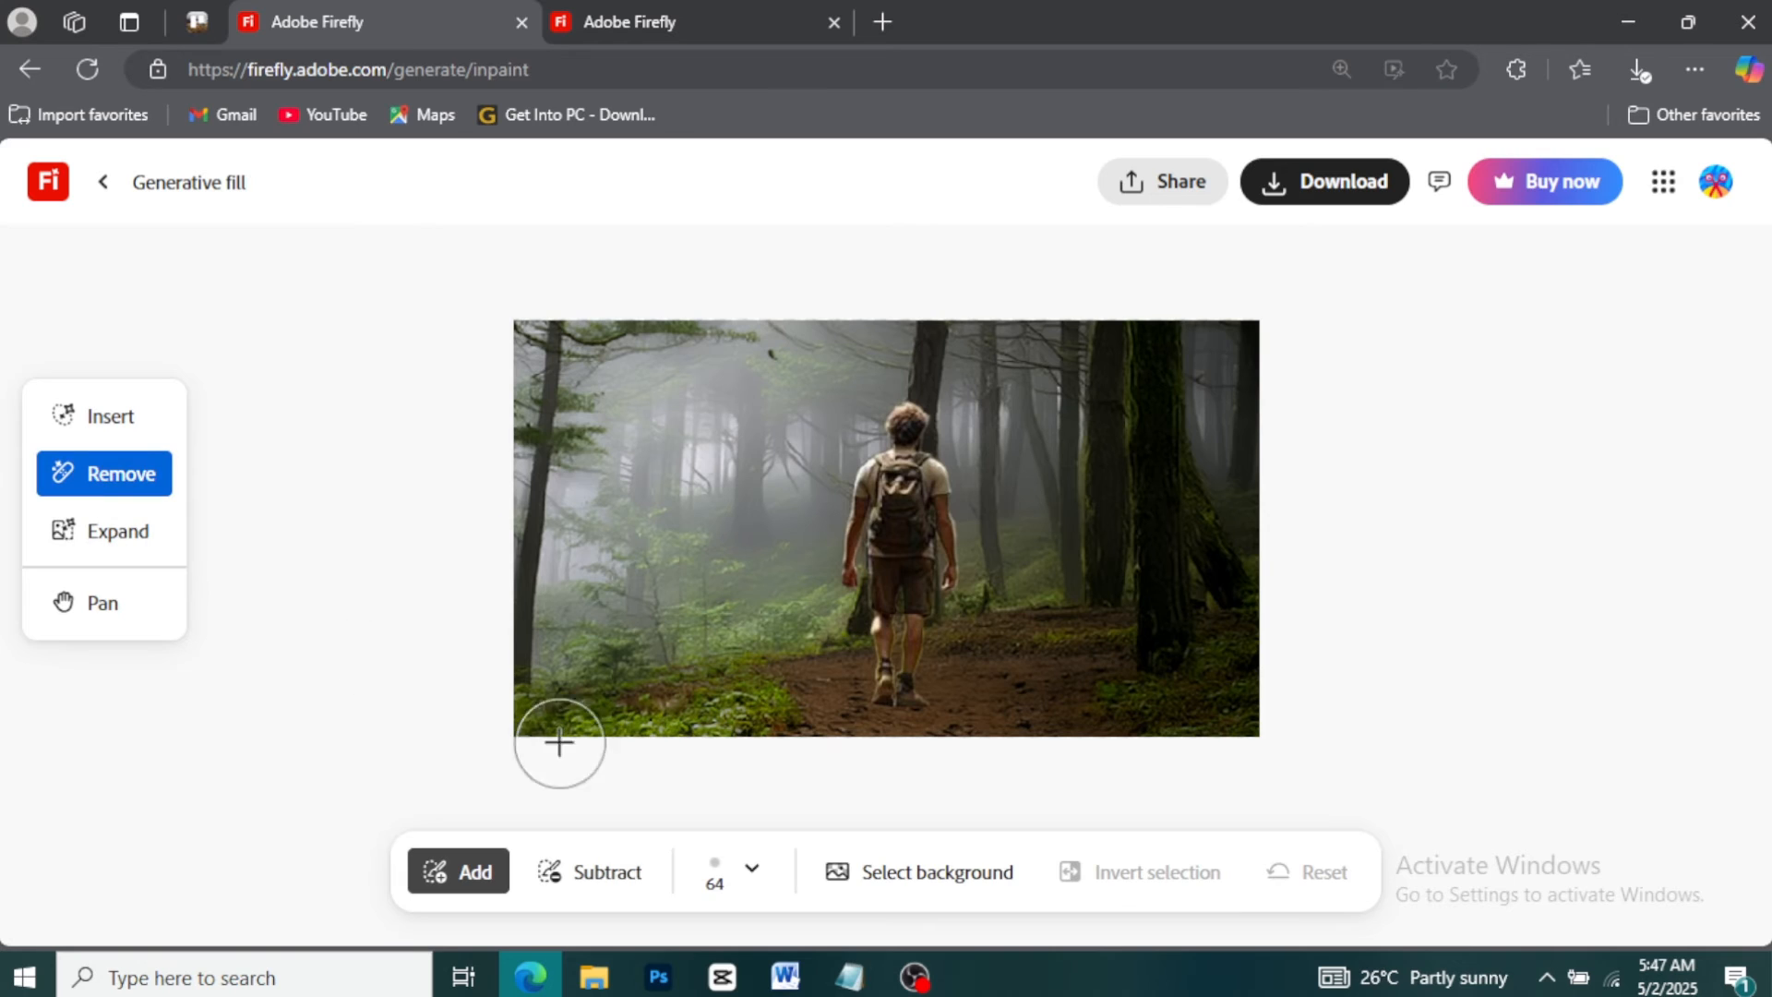
pyautogui.click(749, 872)
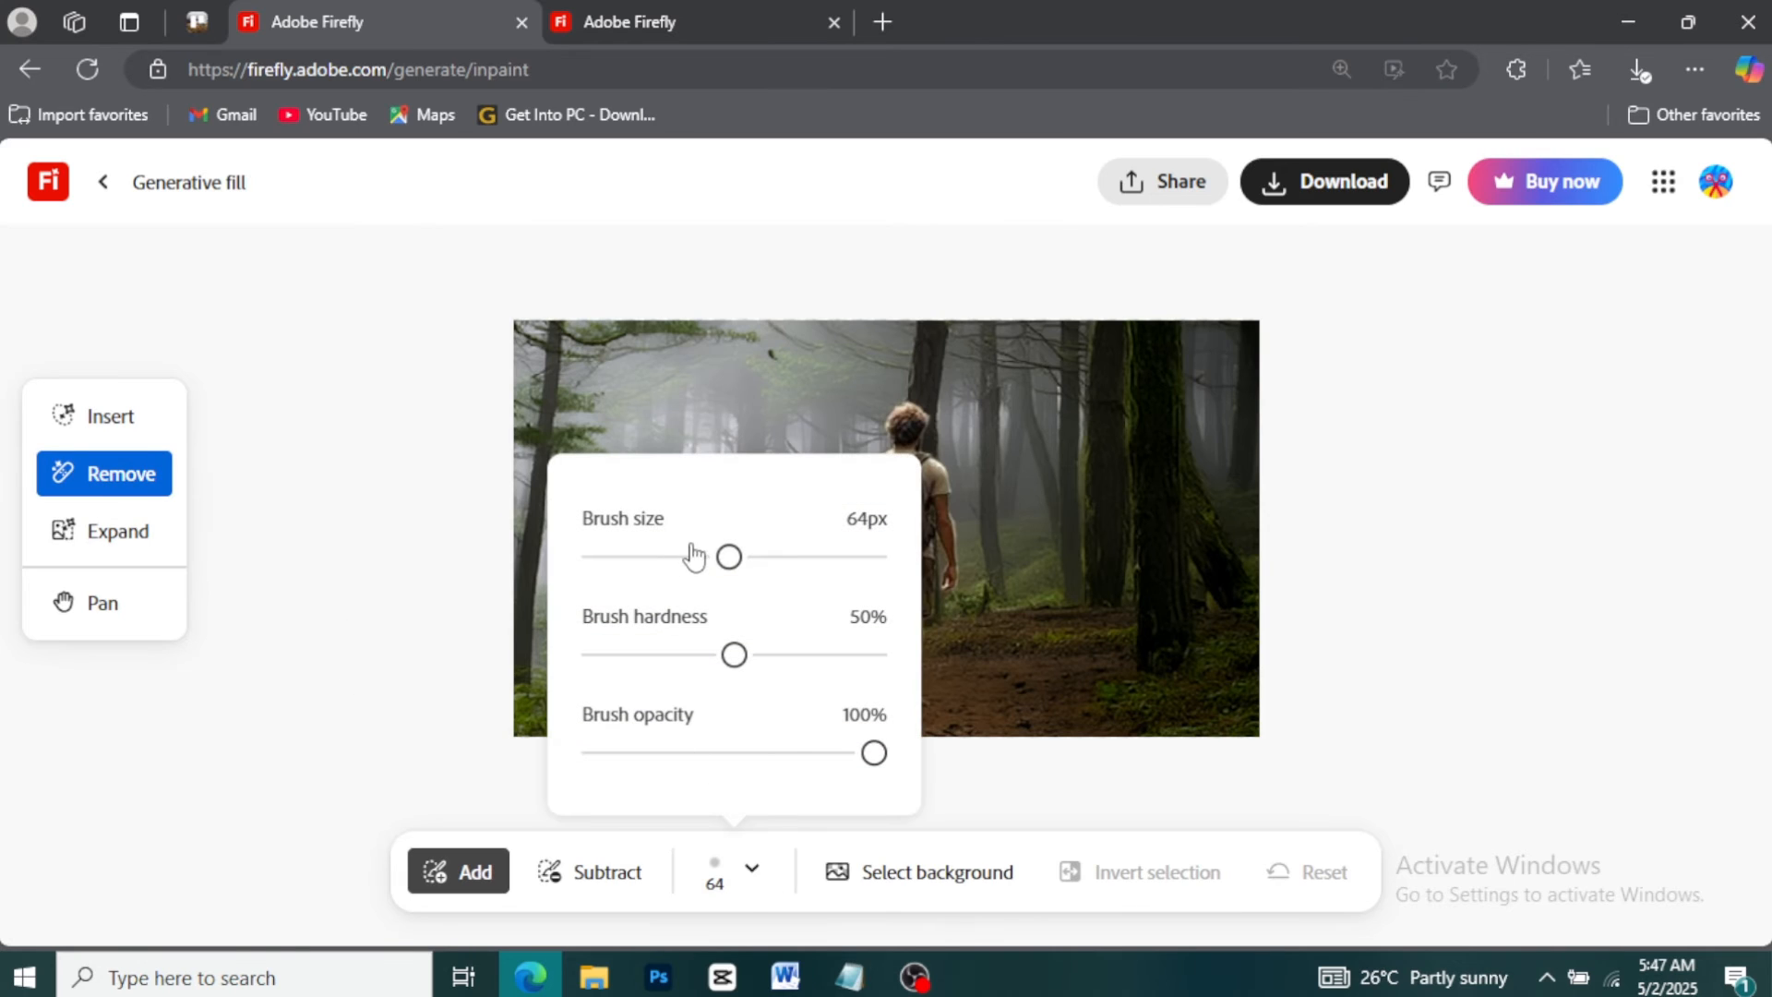
pyautogui.moveTo(729, 557); pyautogui.dragTo(604, 564)
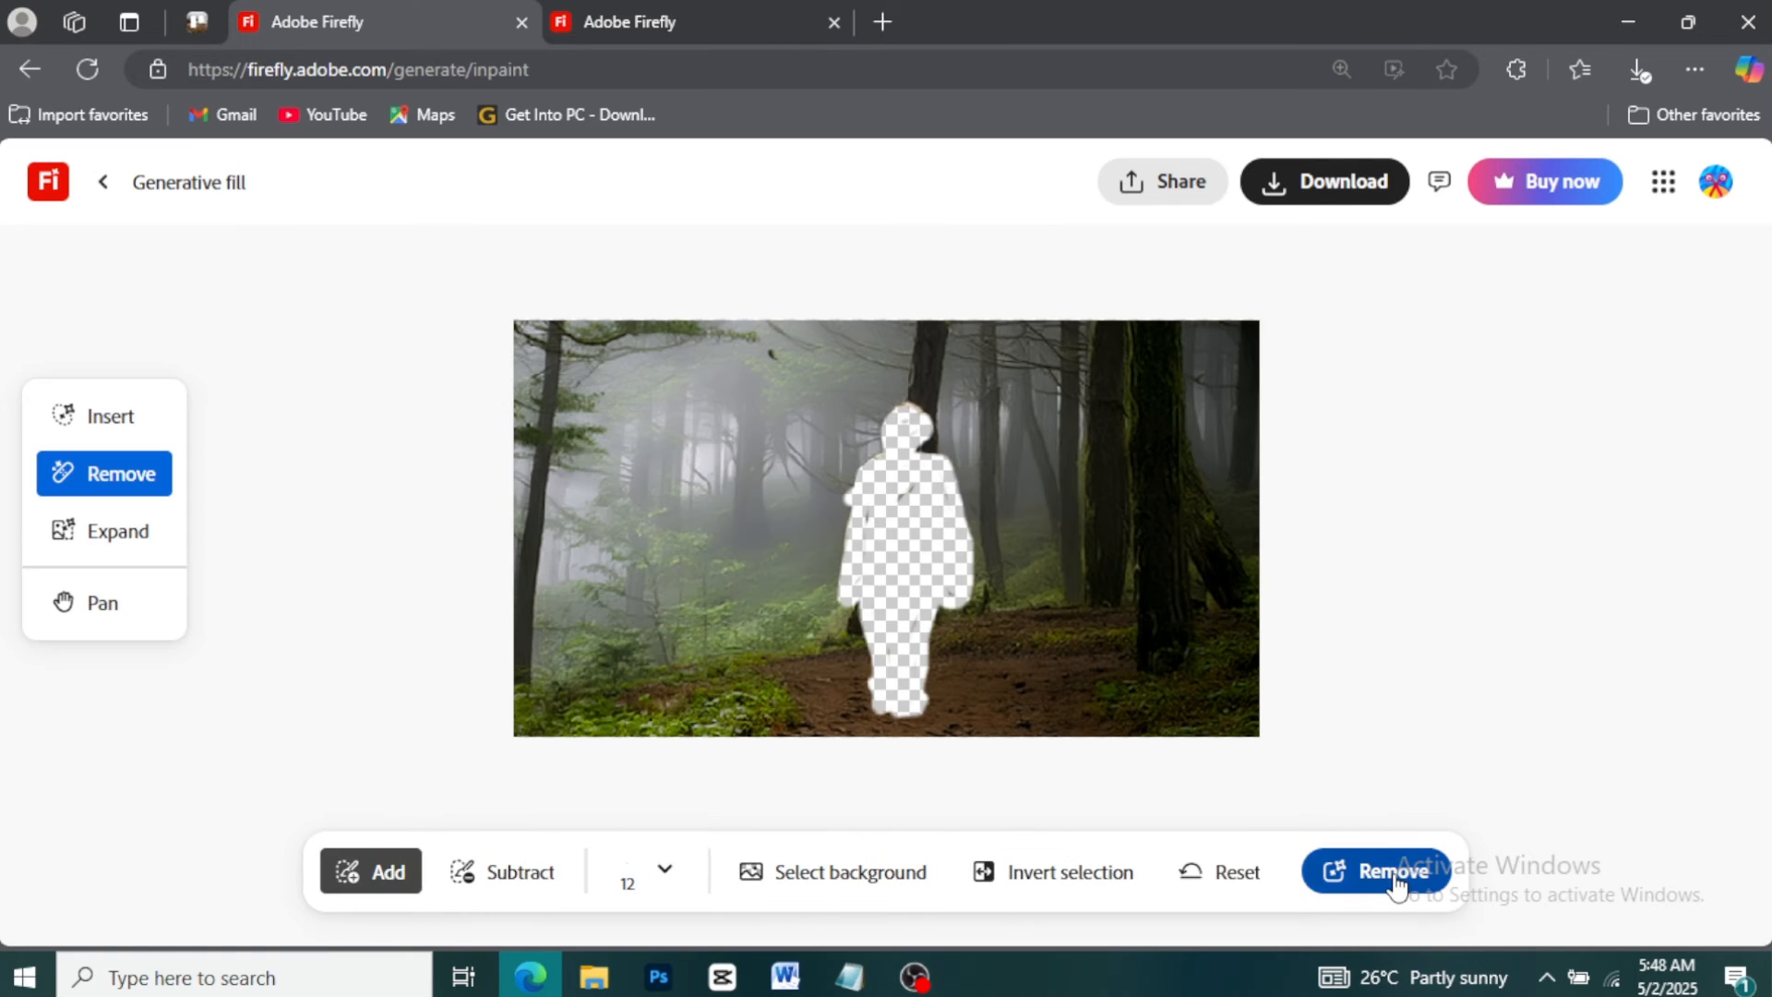
pyautogui.click(1396, 877)
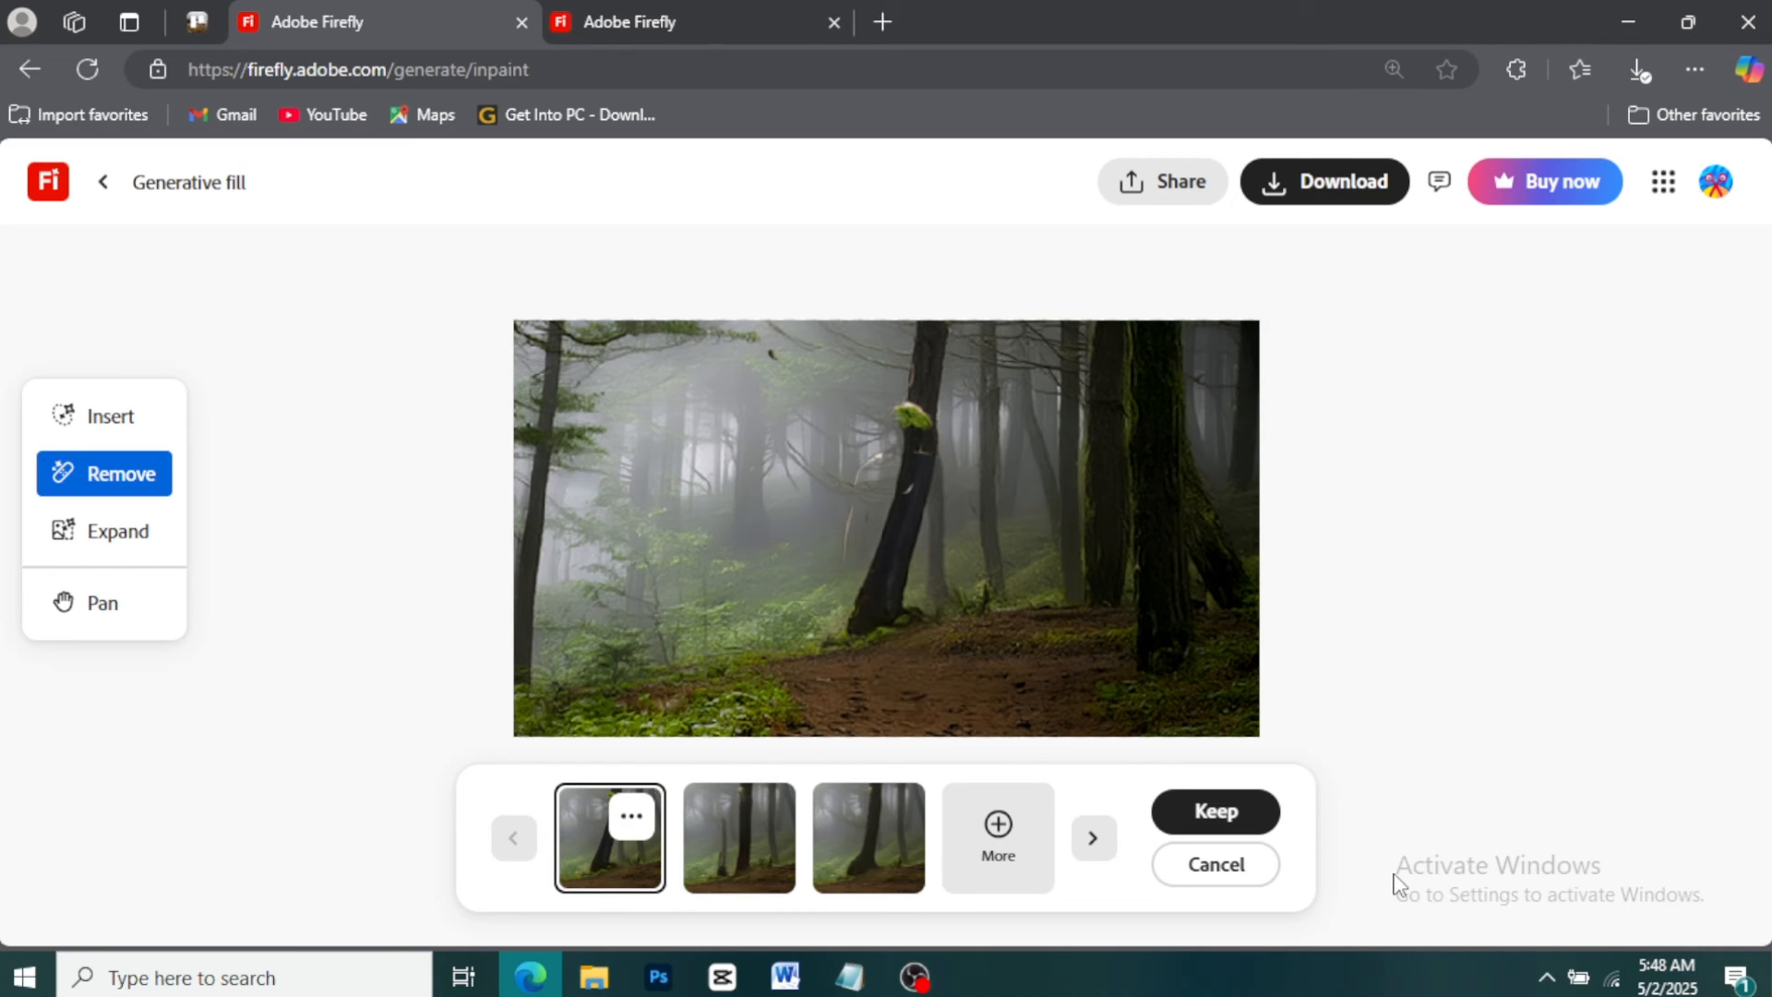
# Compare the variations of the forest with the hiker removed
pyautogui.click(769, 862)
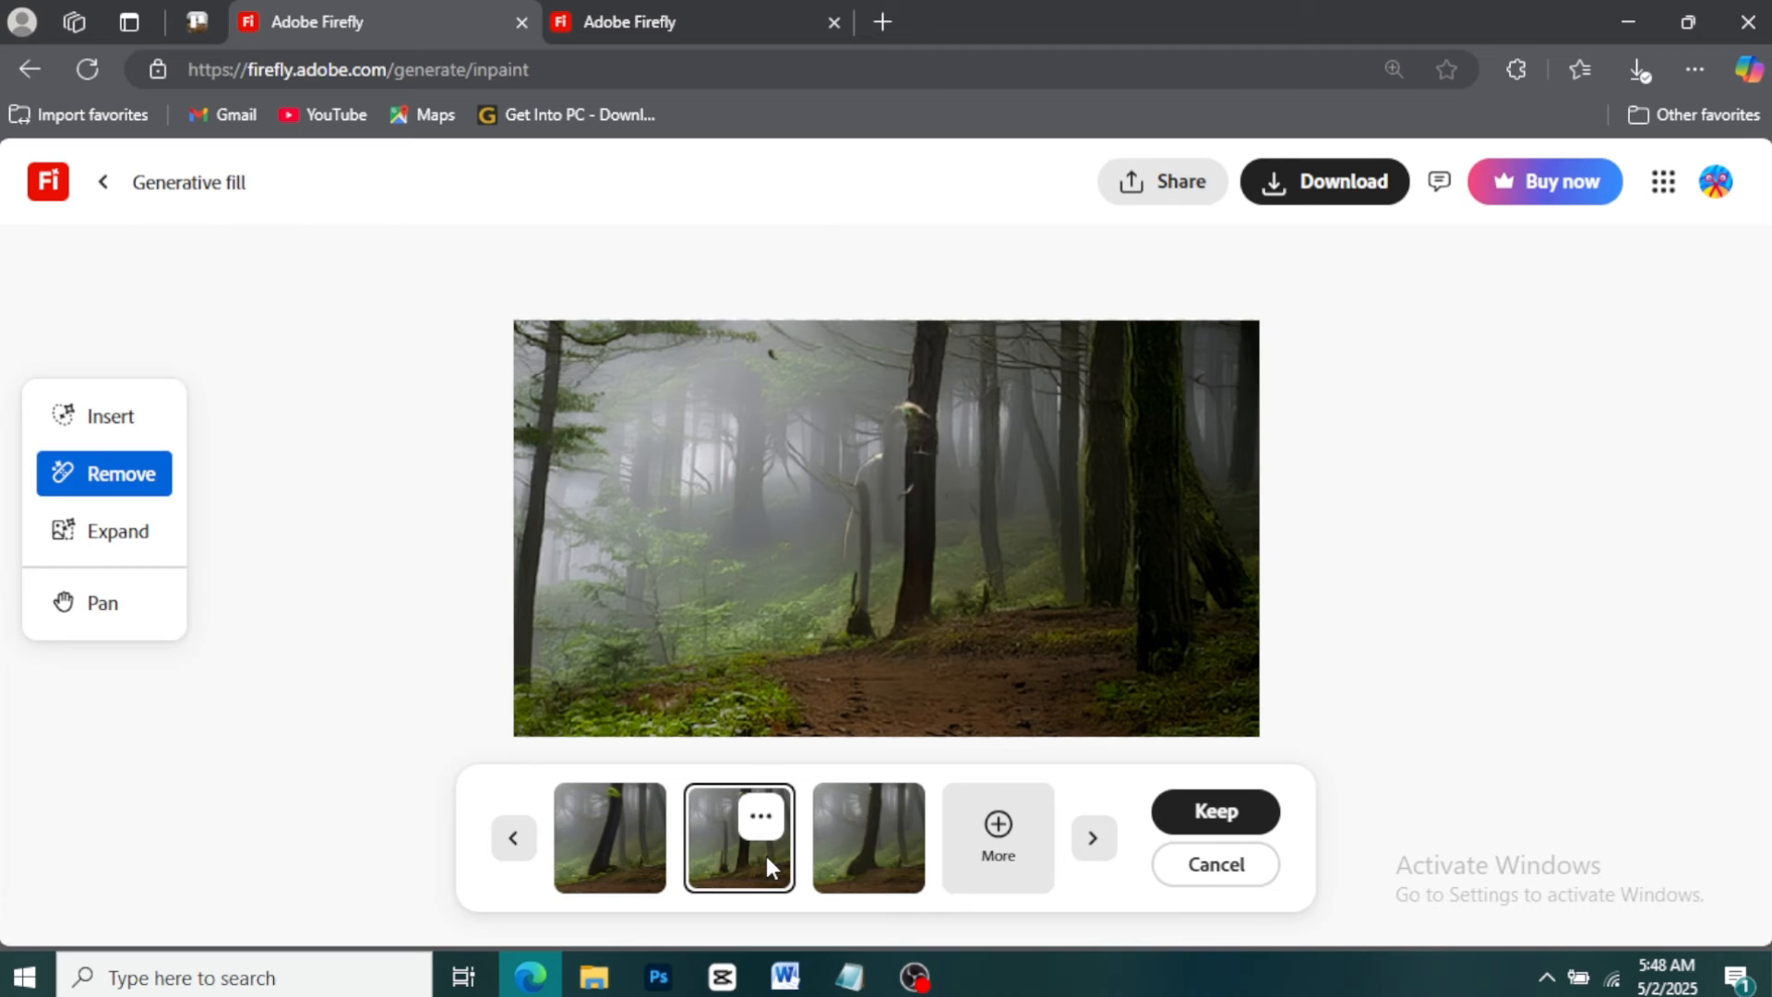
pyautogui.click(872, 839)
pyautogui.click(775, 847)
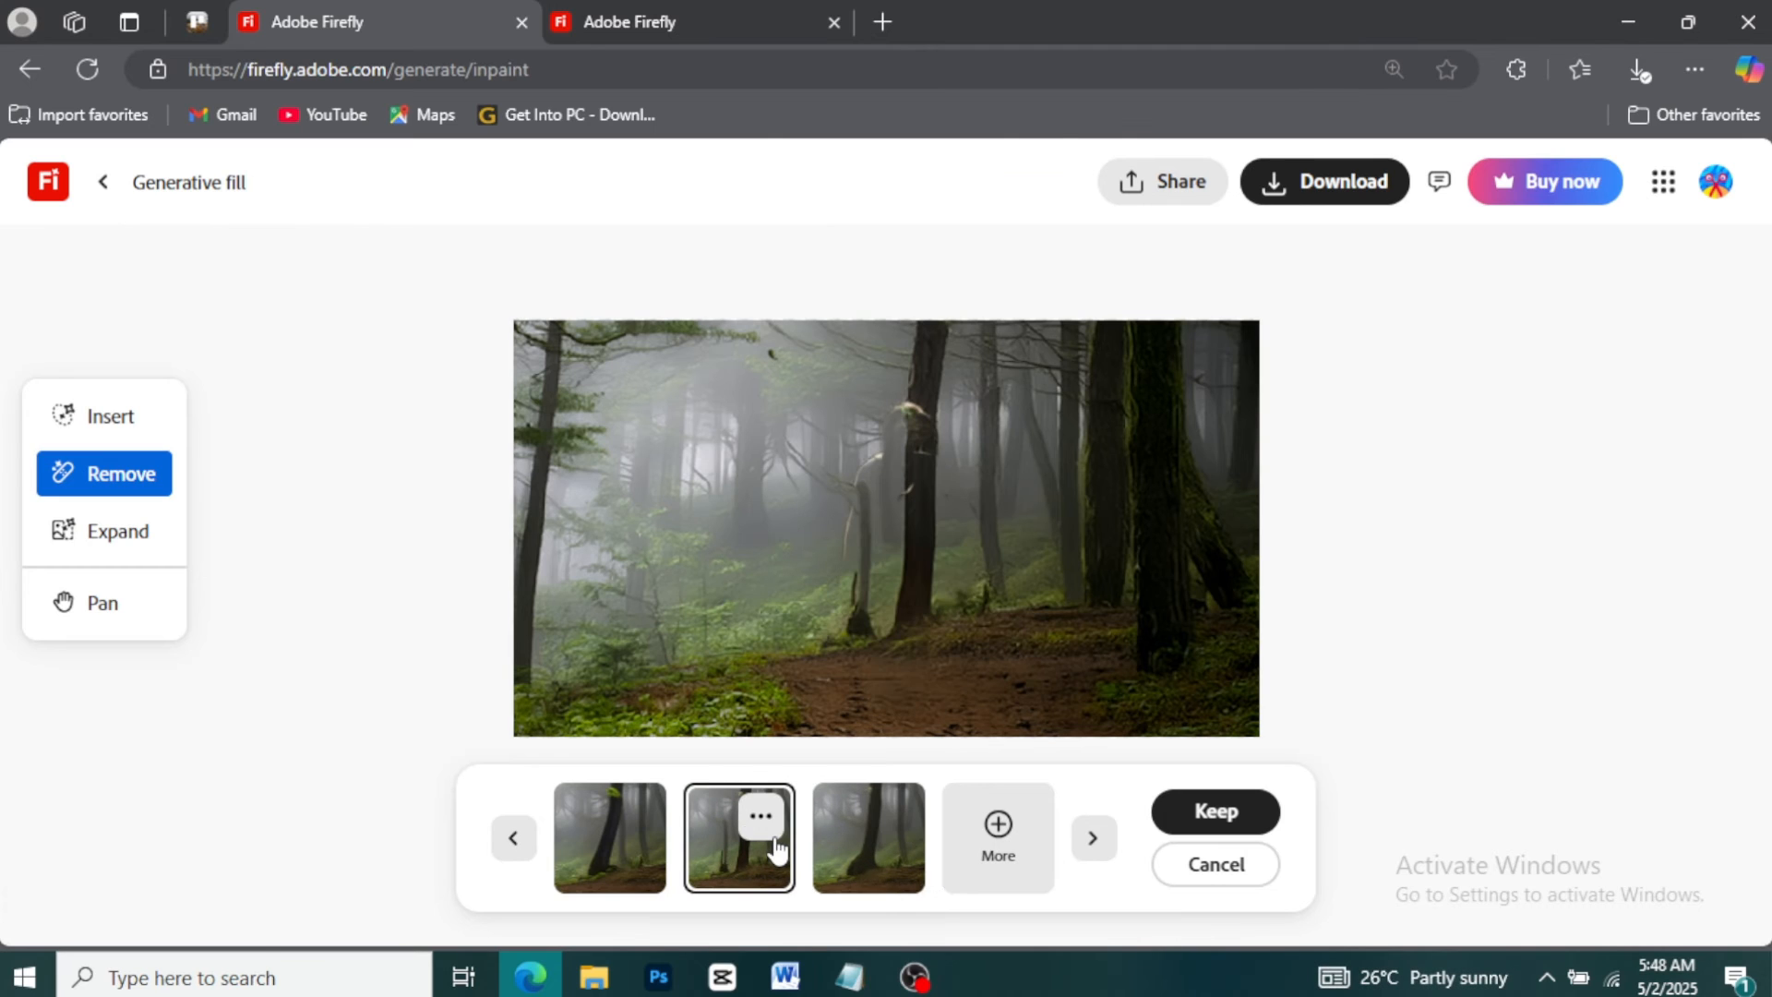
pyautogui.click(647, 842)
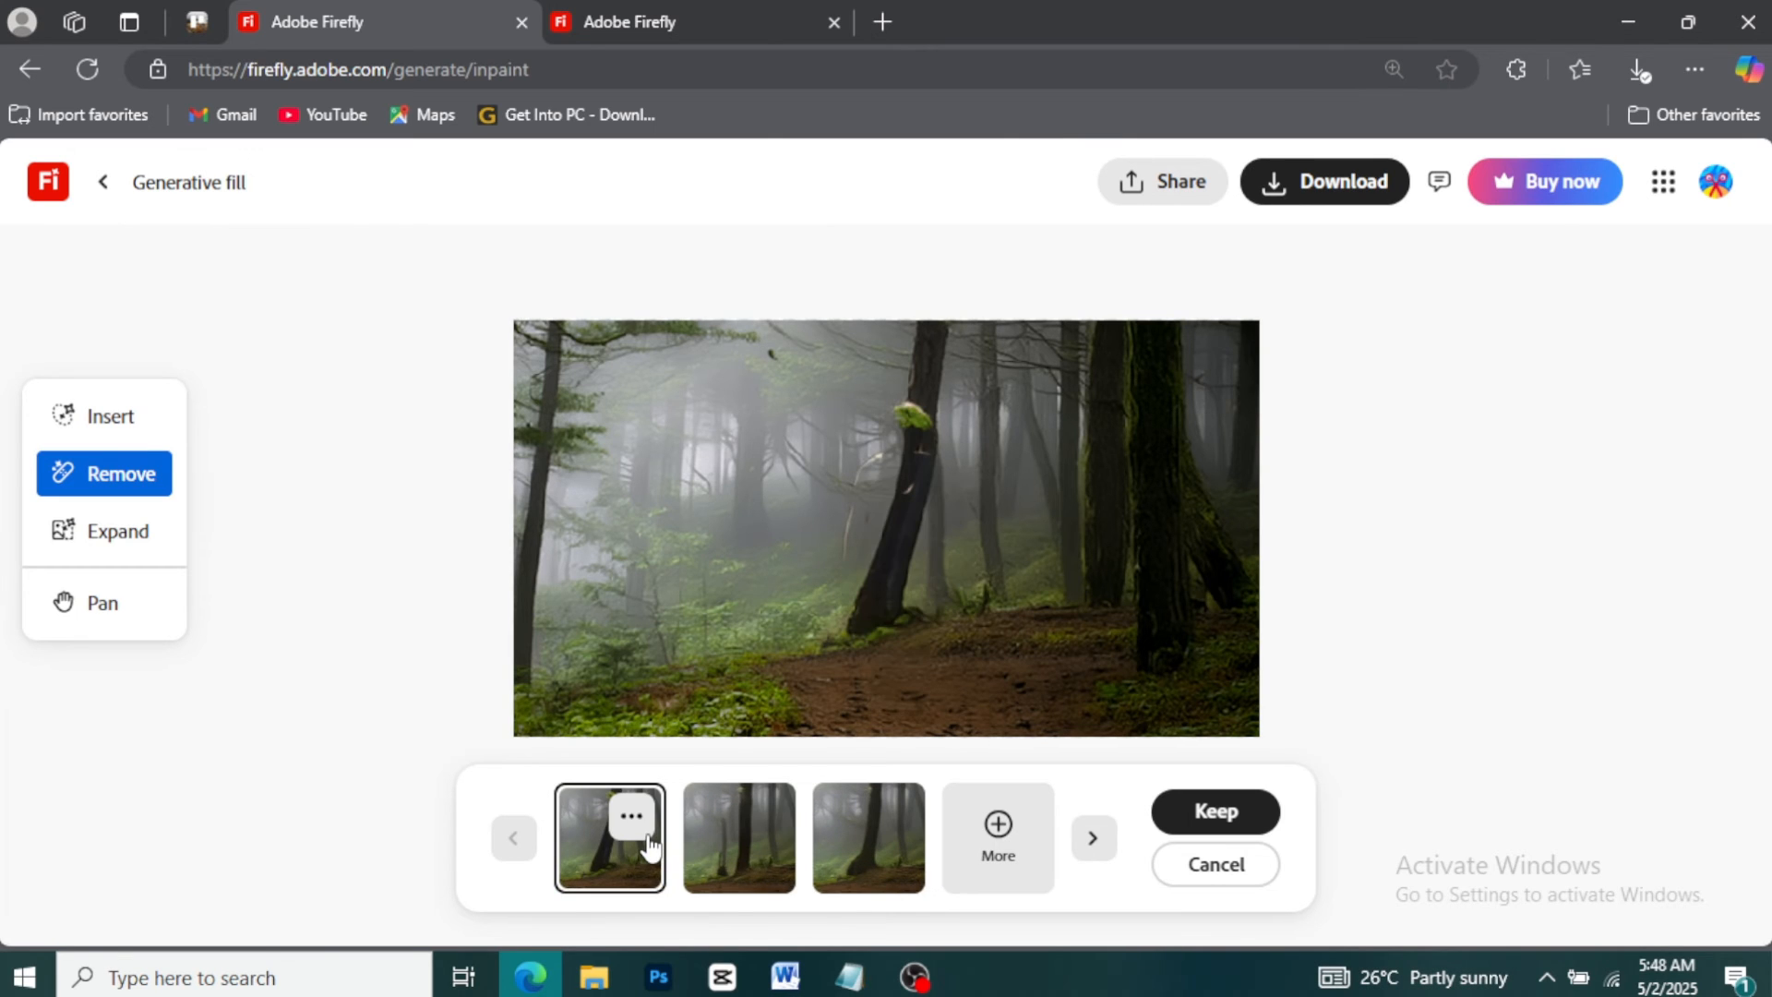
pyautogui.click(844, 831)
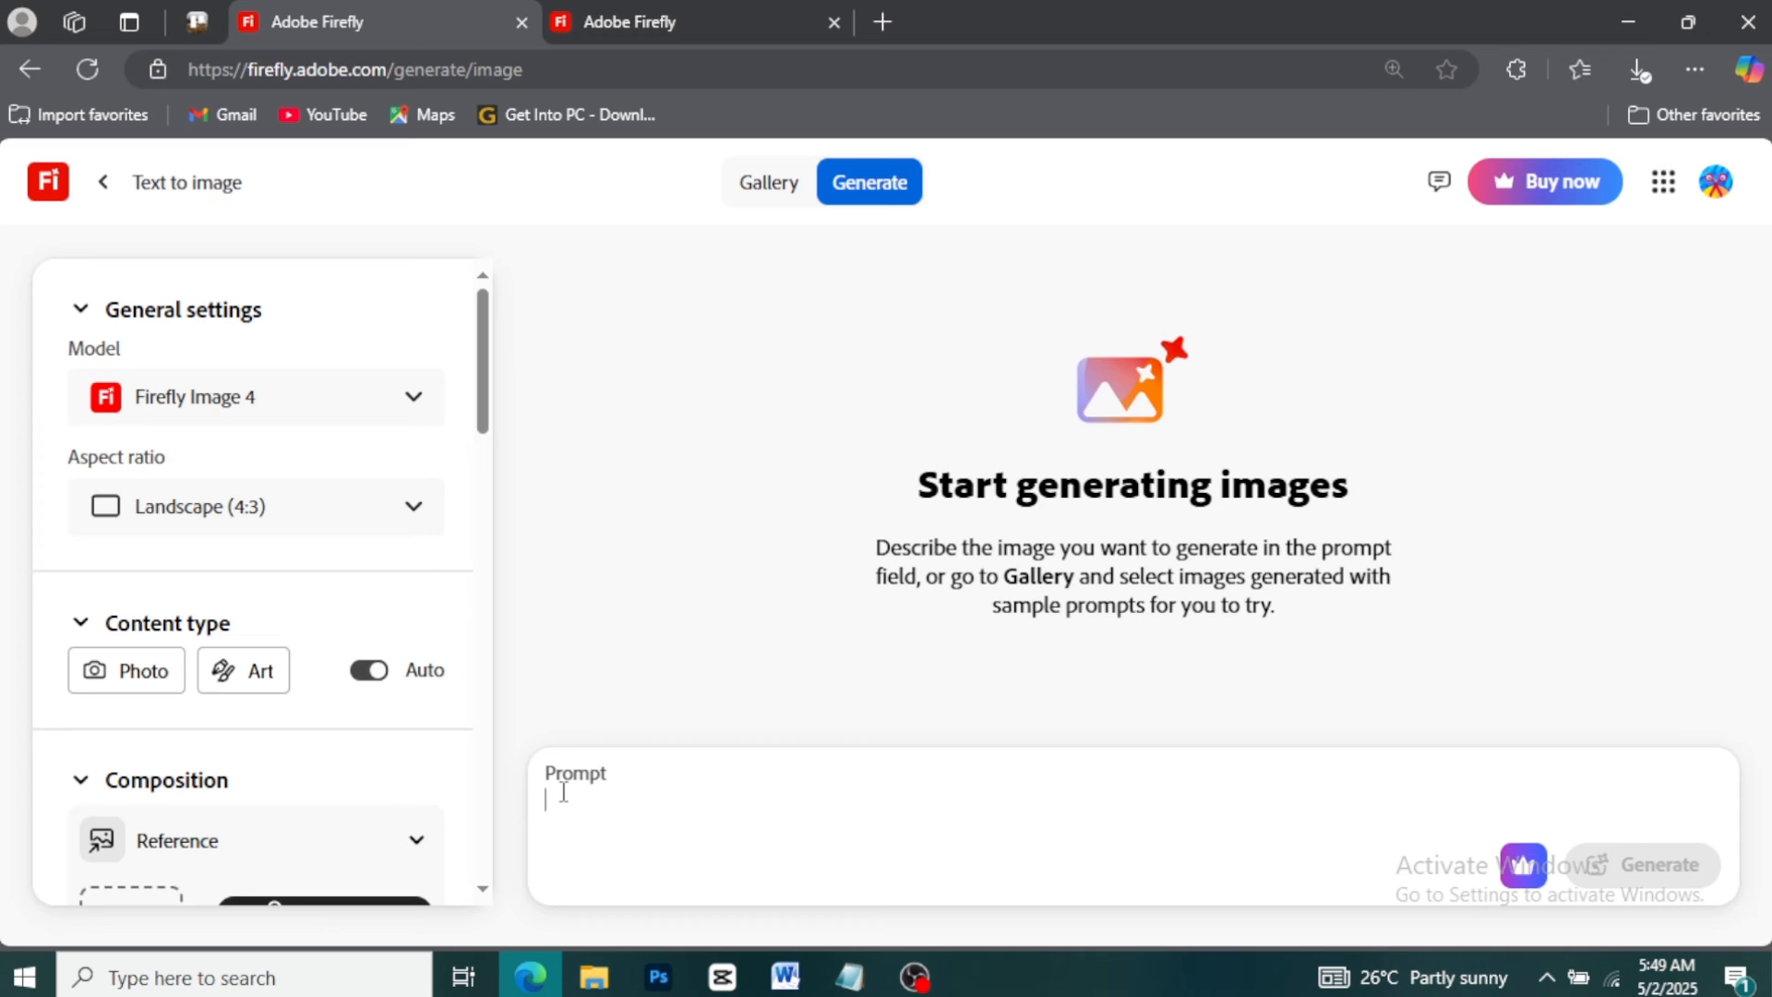
# Generate images in Text to image from the prompt "watercolour" and browse through the results
pyautogui.write('watercol')
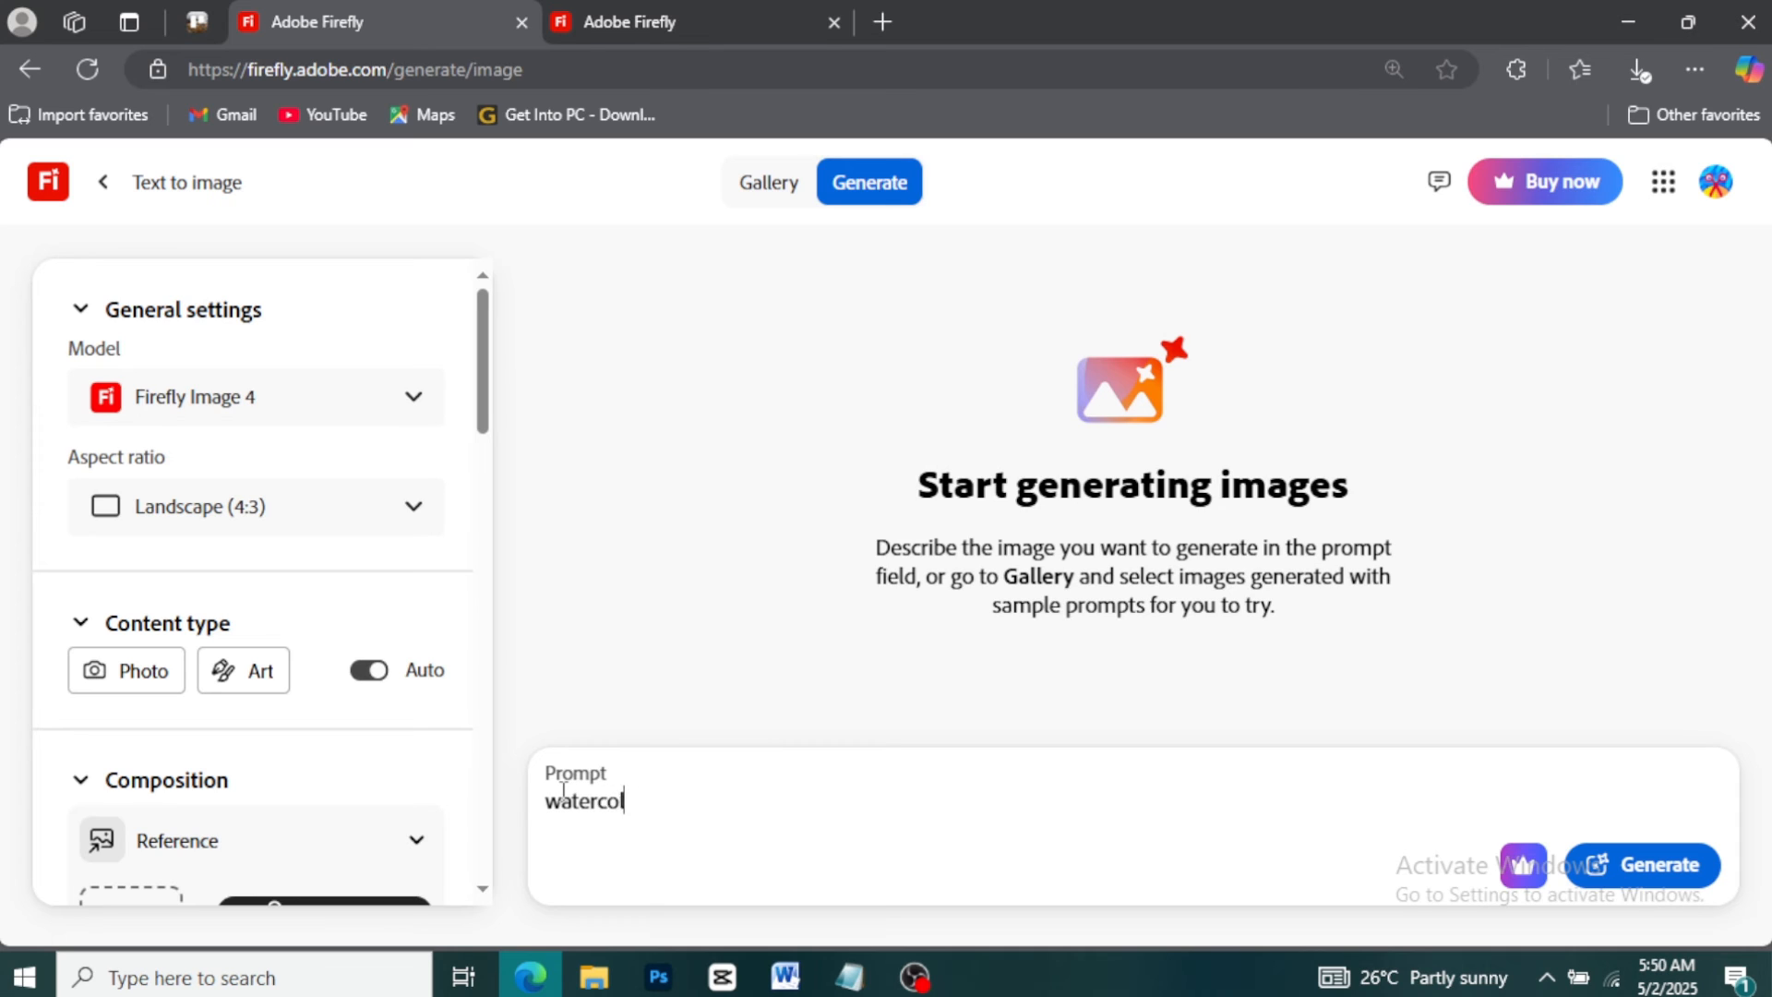
pyautogui.write('our')
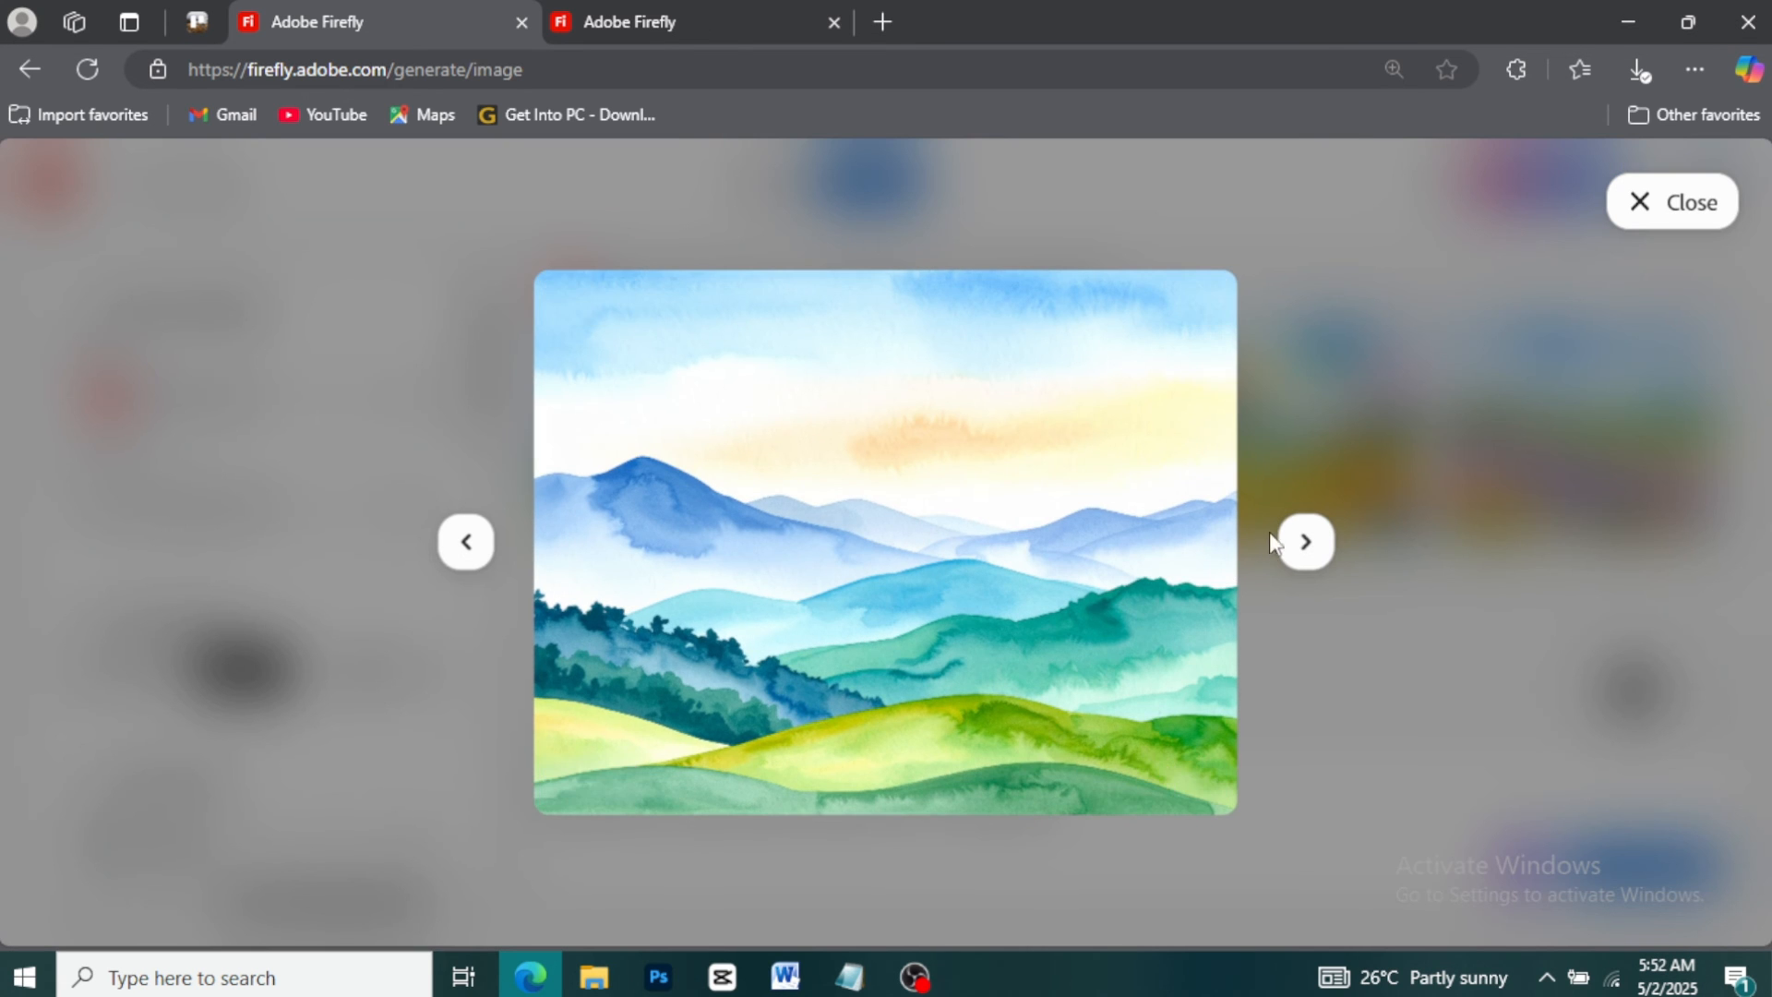
pyautogui.click(1302, 547)
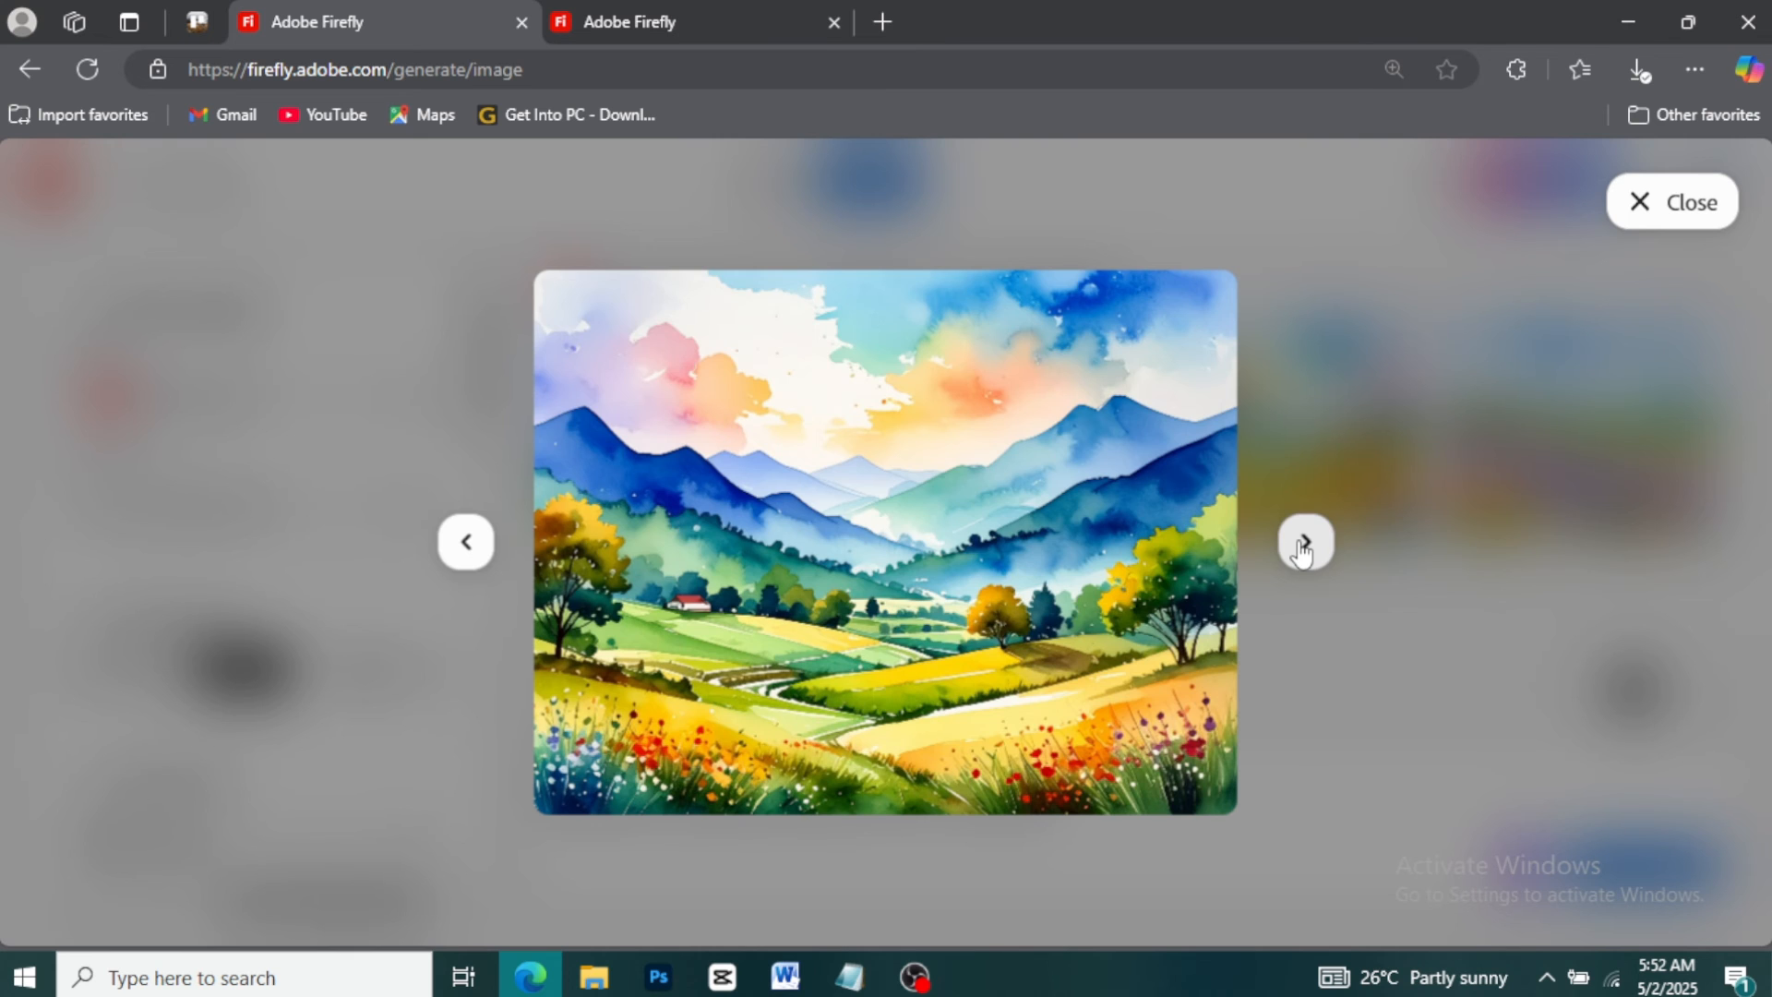
pyautogui.click(1303, 546)
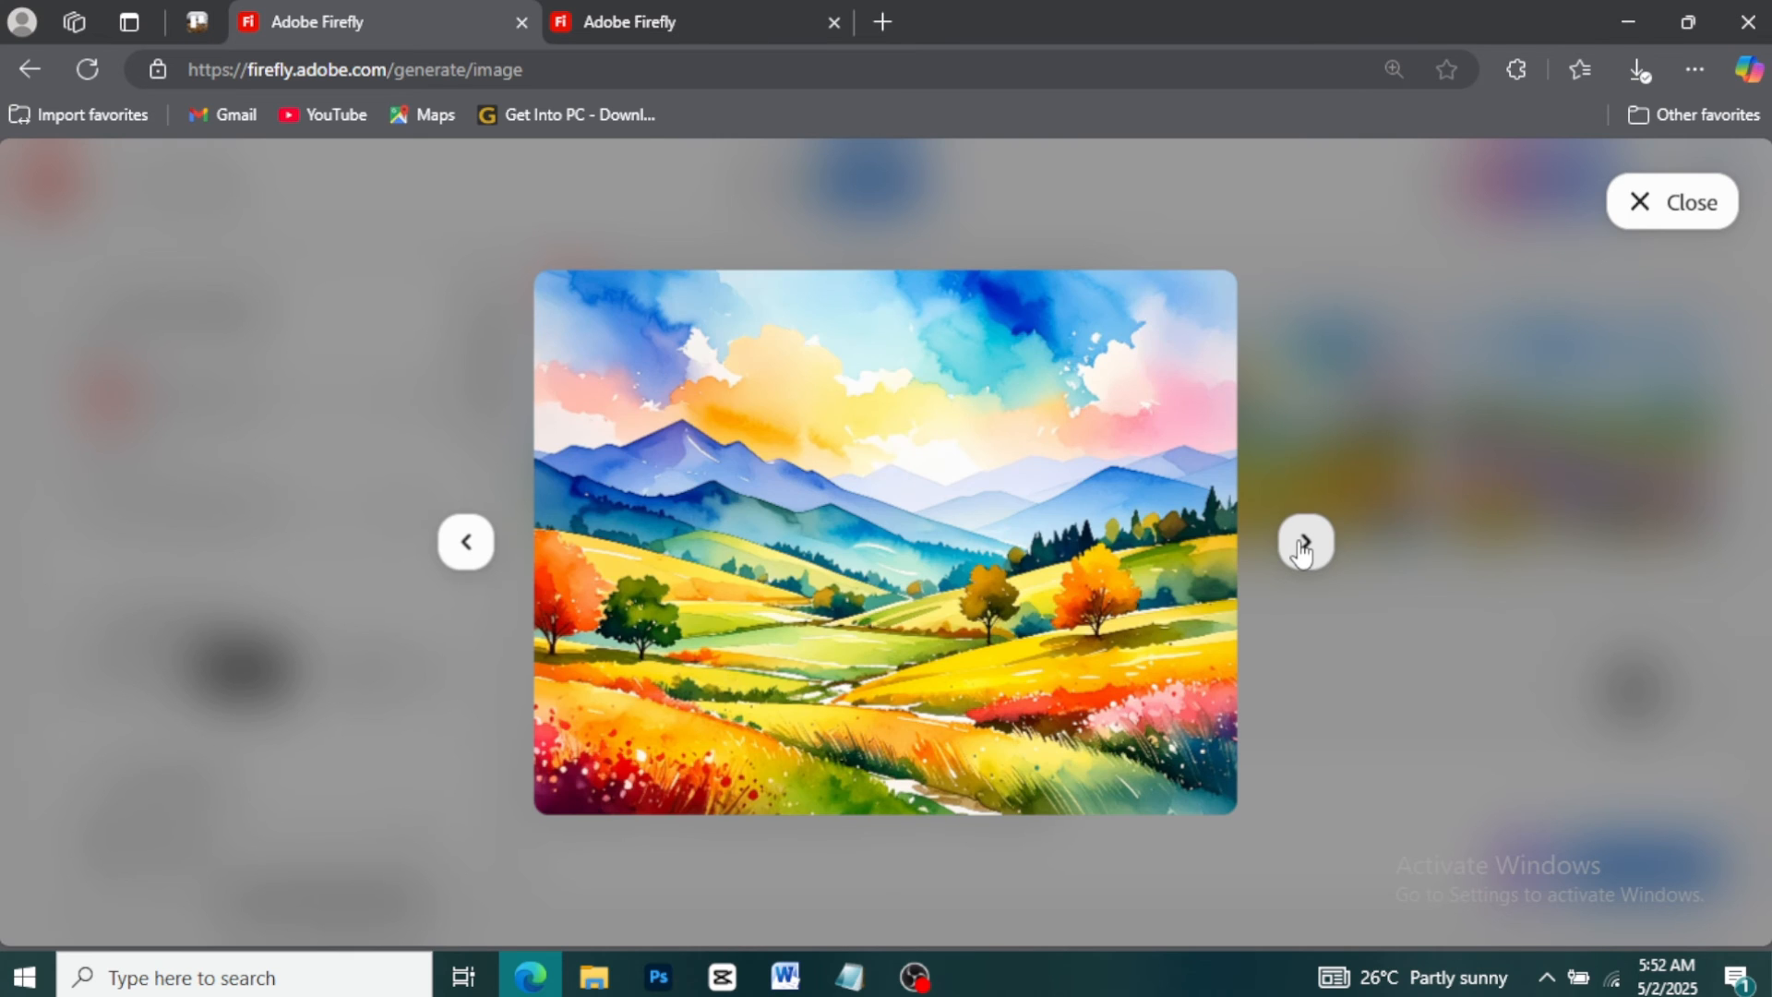
pyautogui.click(1303, 547)
pyautogui.click(1302, 547)
pyautogui.click(1302, 546)
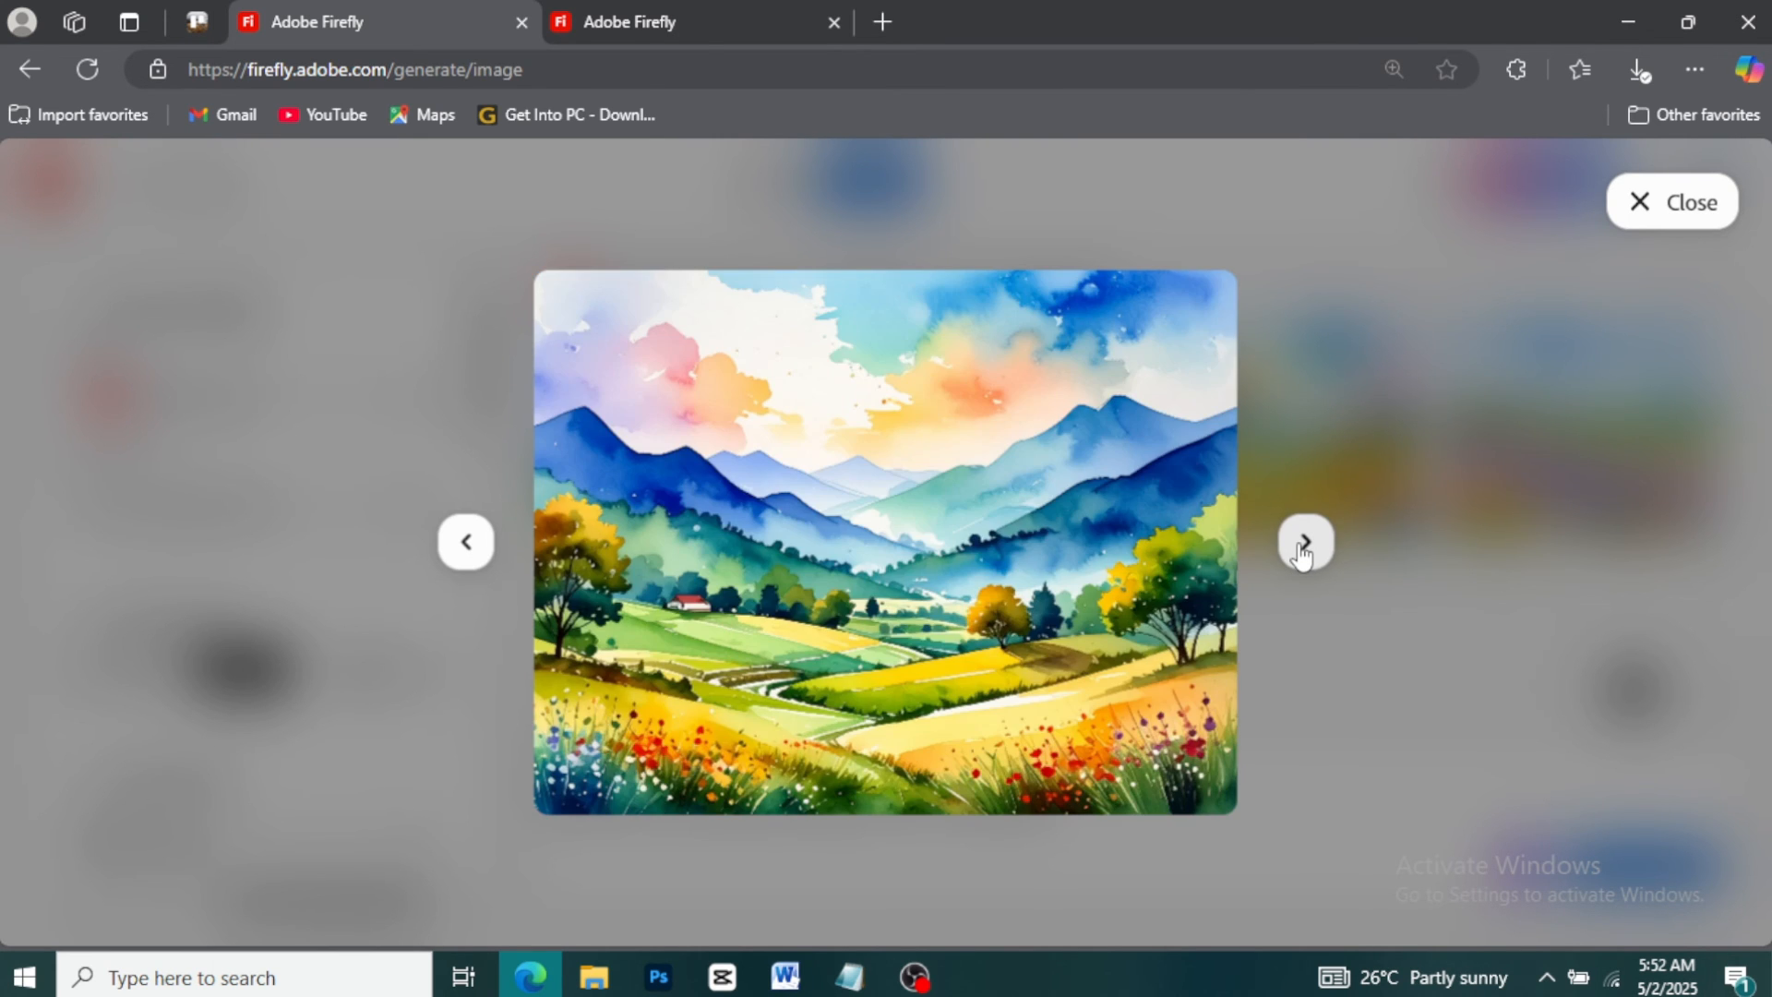
pyautogui.click(1303, 546)
pyautogui.click(1302, 547)
pyautogui.click(1303, 546)
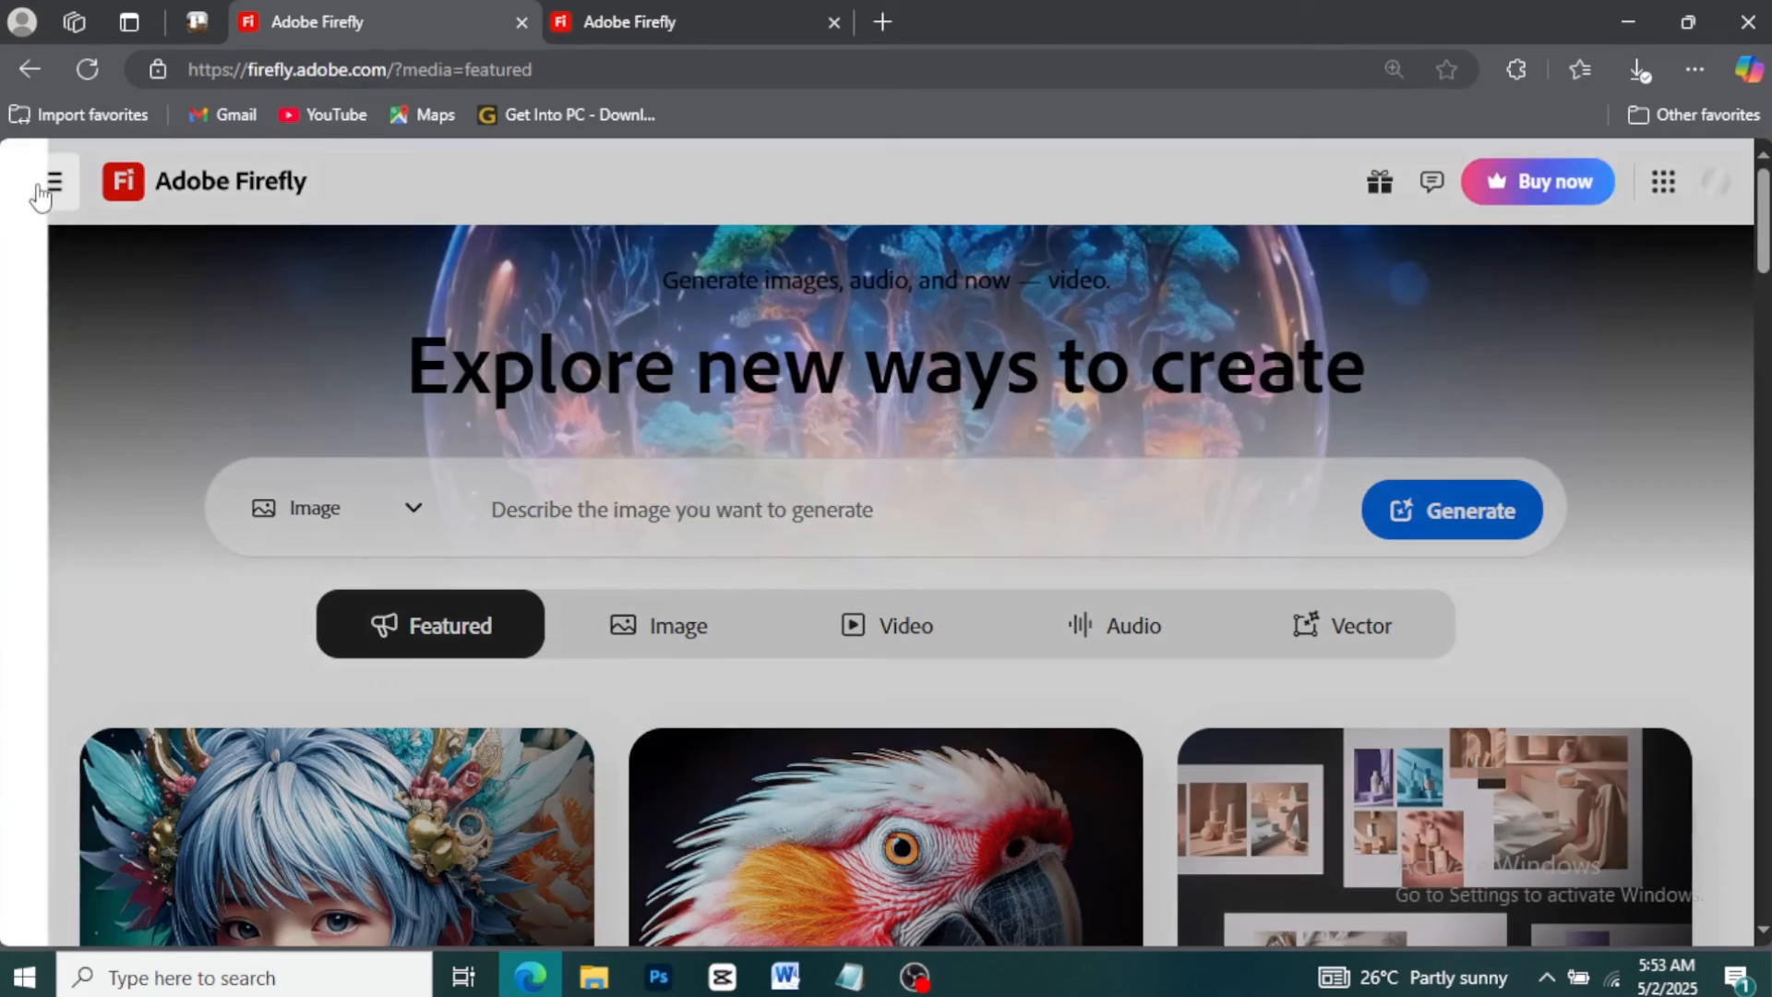
# Open the community Gallery and scroll through the shared images
pyautogui.click(38, 189)
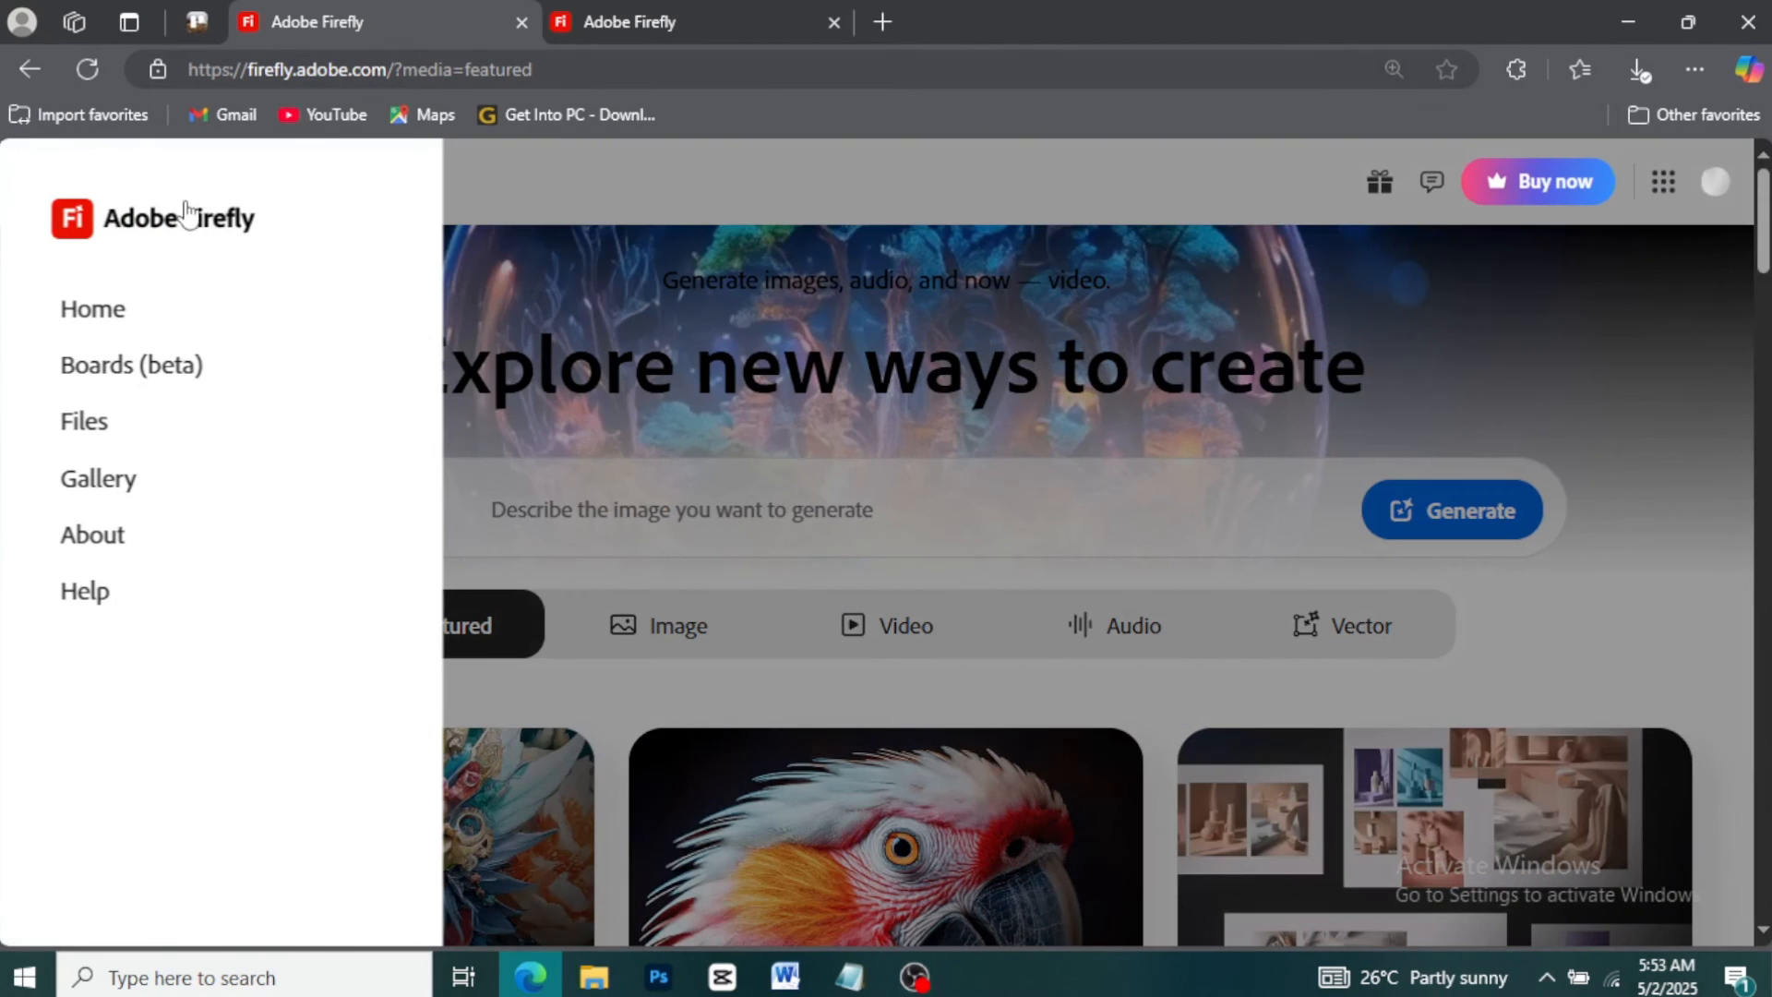
pyautogui.click(83, 369)
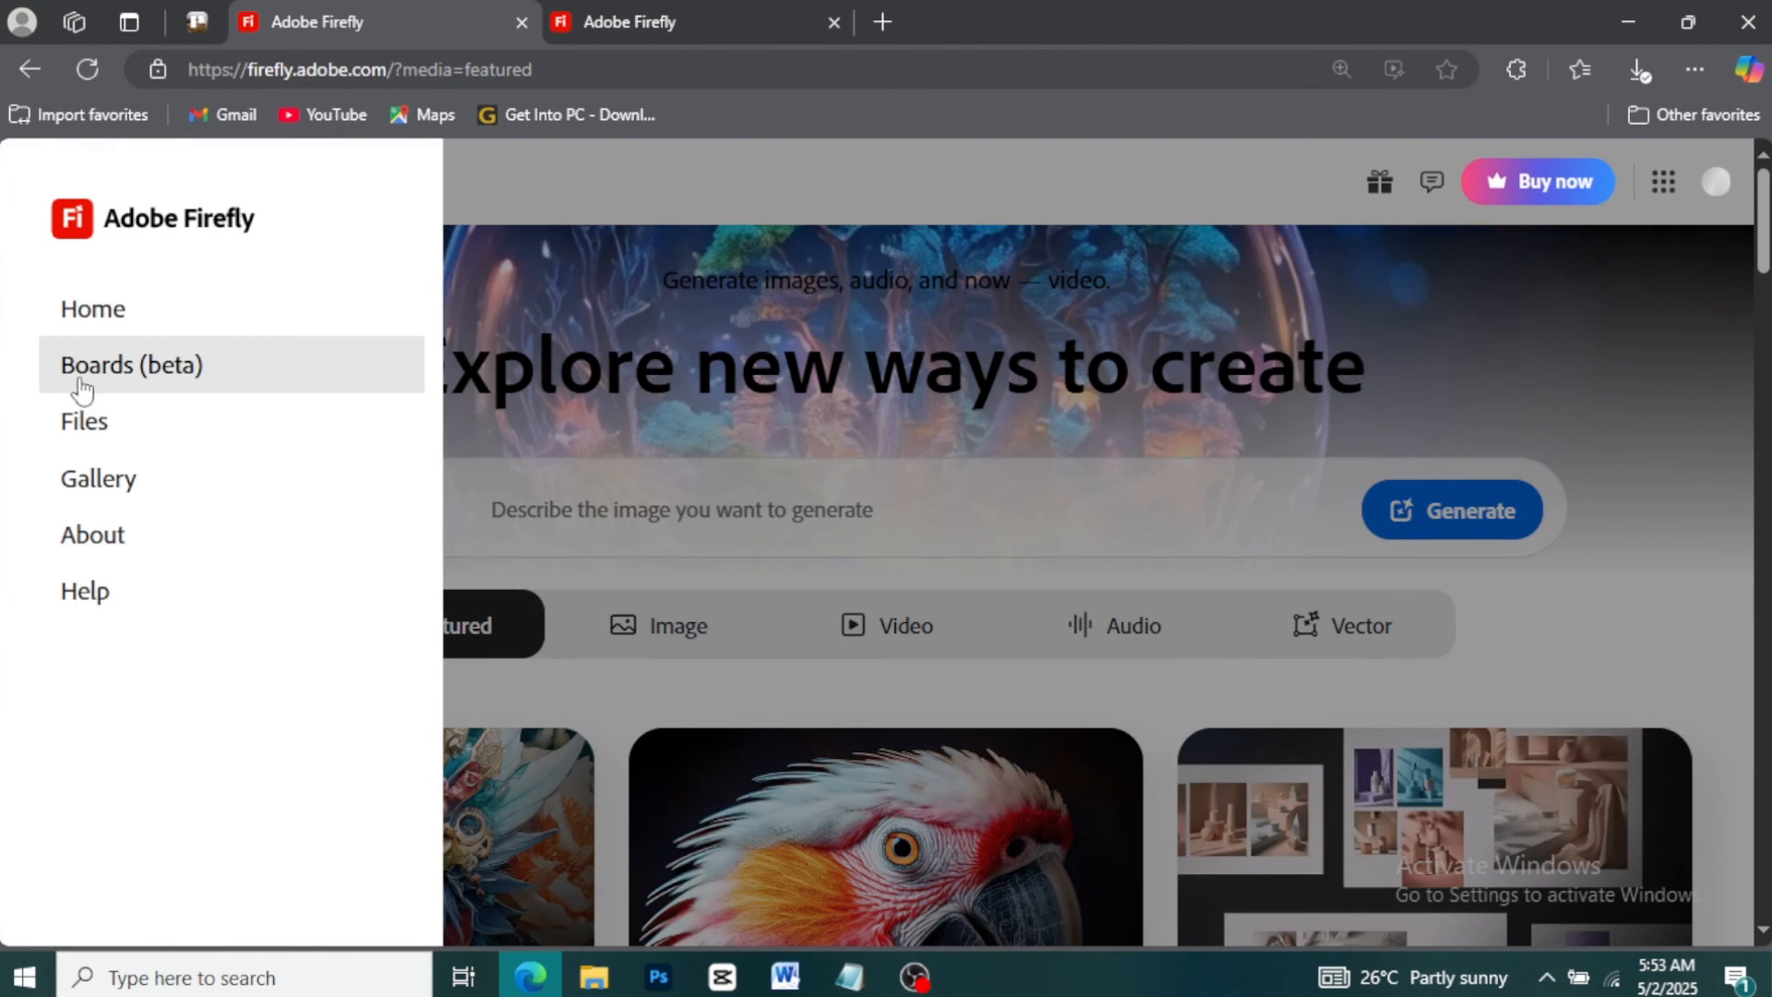
pyautogui.click(175, 487)
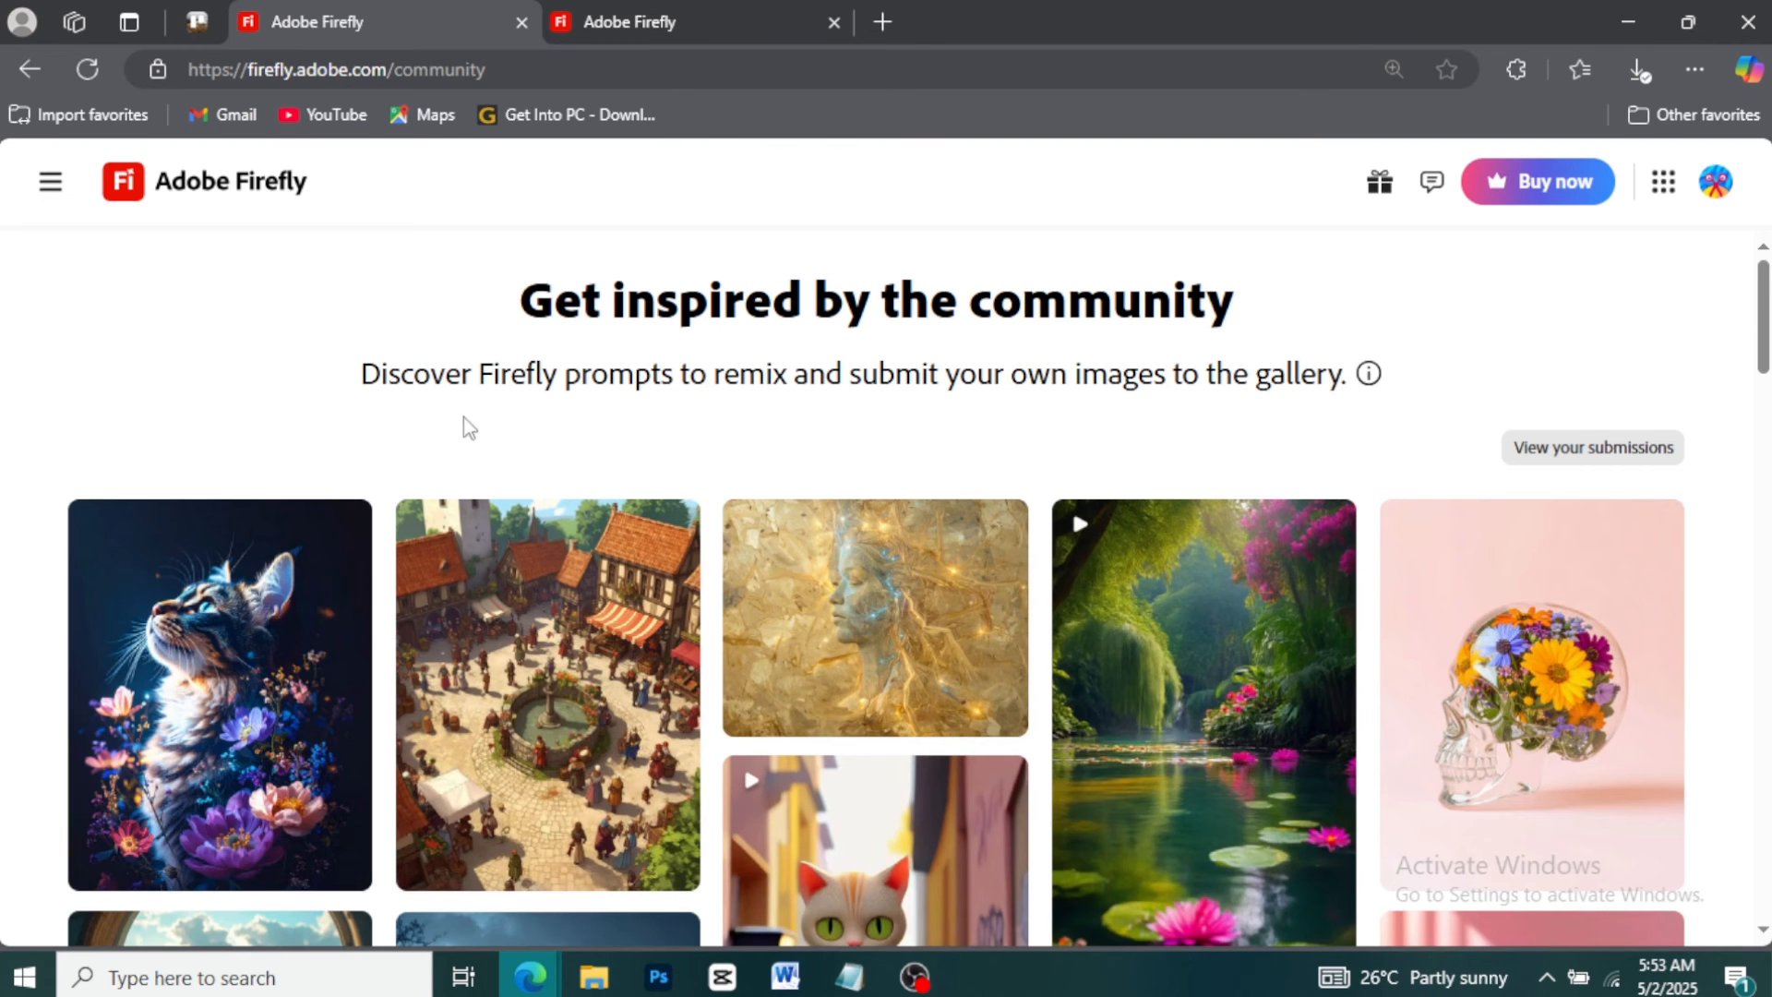
pyautogui.scroll(-3, 629, 417)
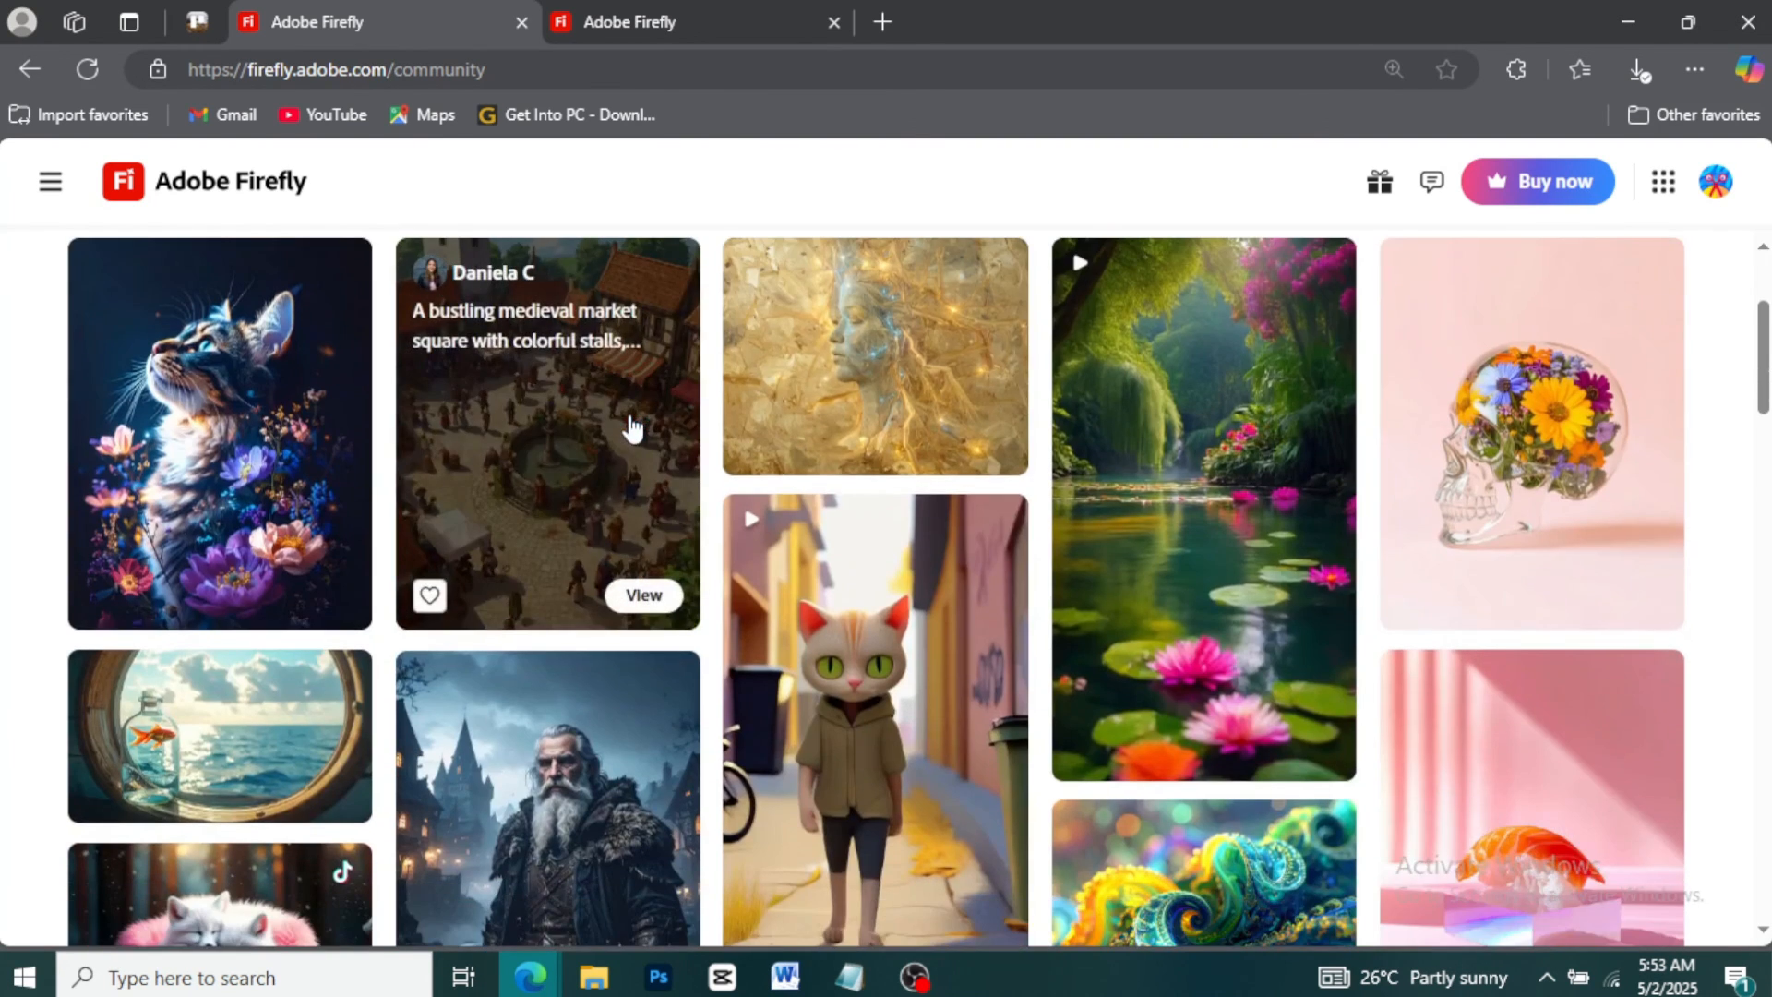
pyautogui.scroll(-1, 554, 415)
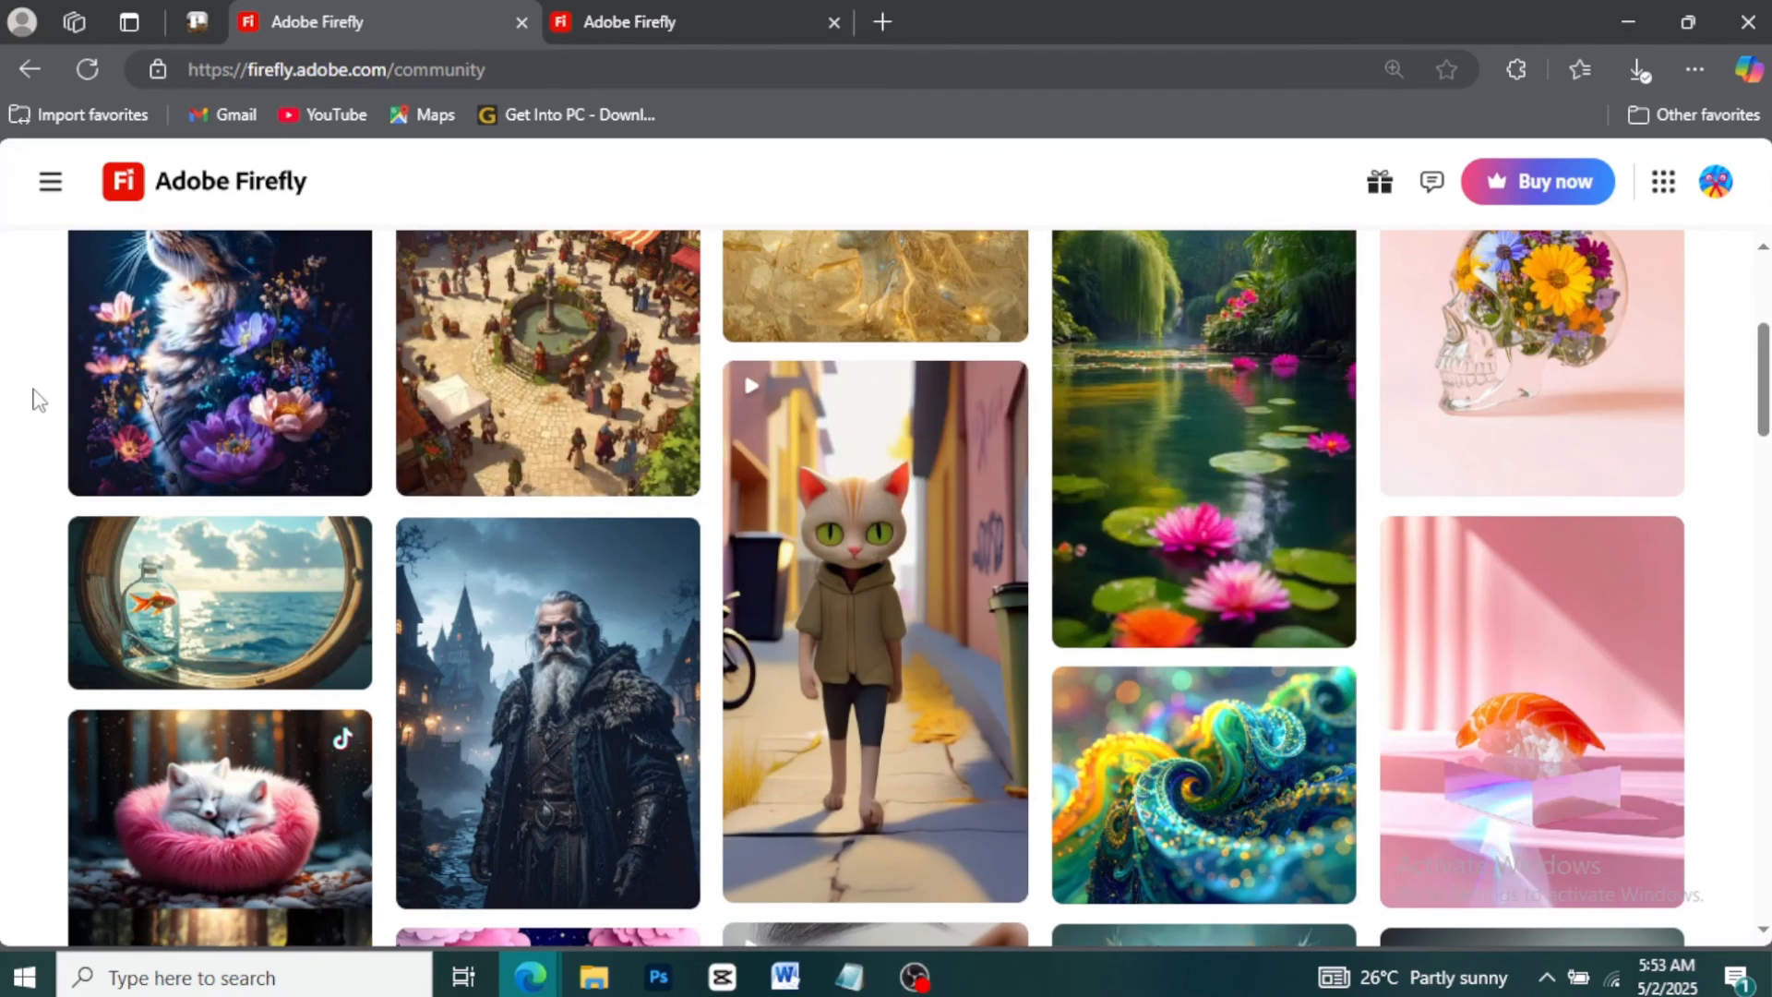
pyautogui.scroll(-1, 39, 383)
pyautogui.scroll(-3, 37, 400)
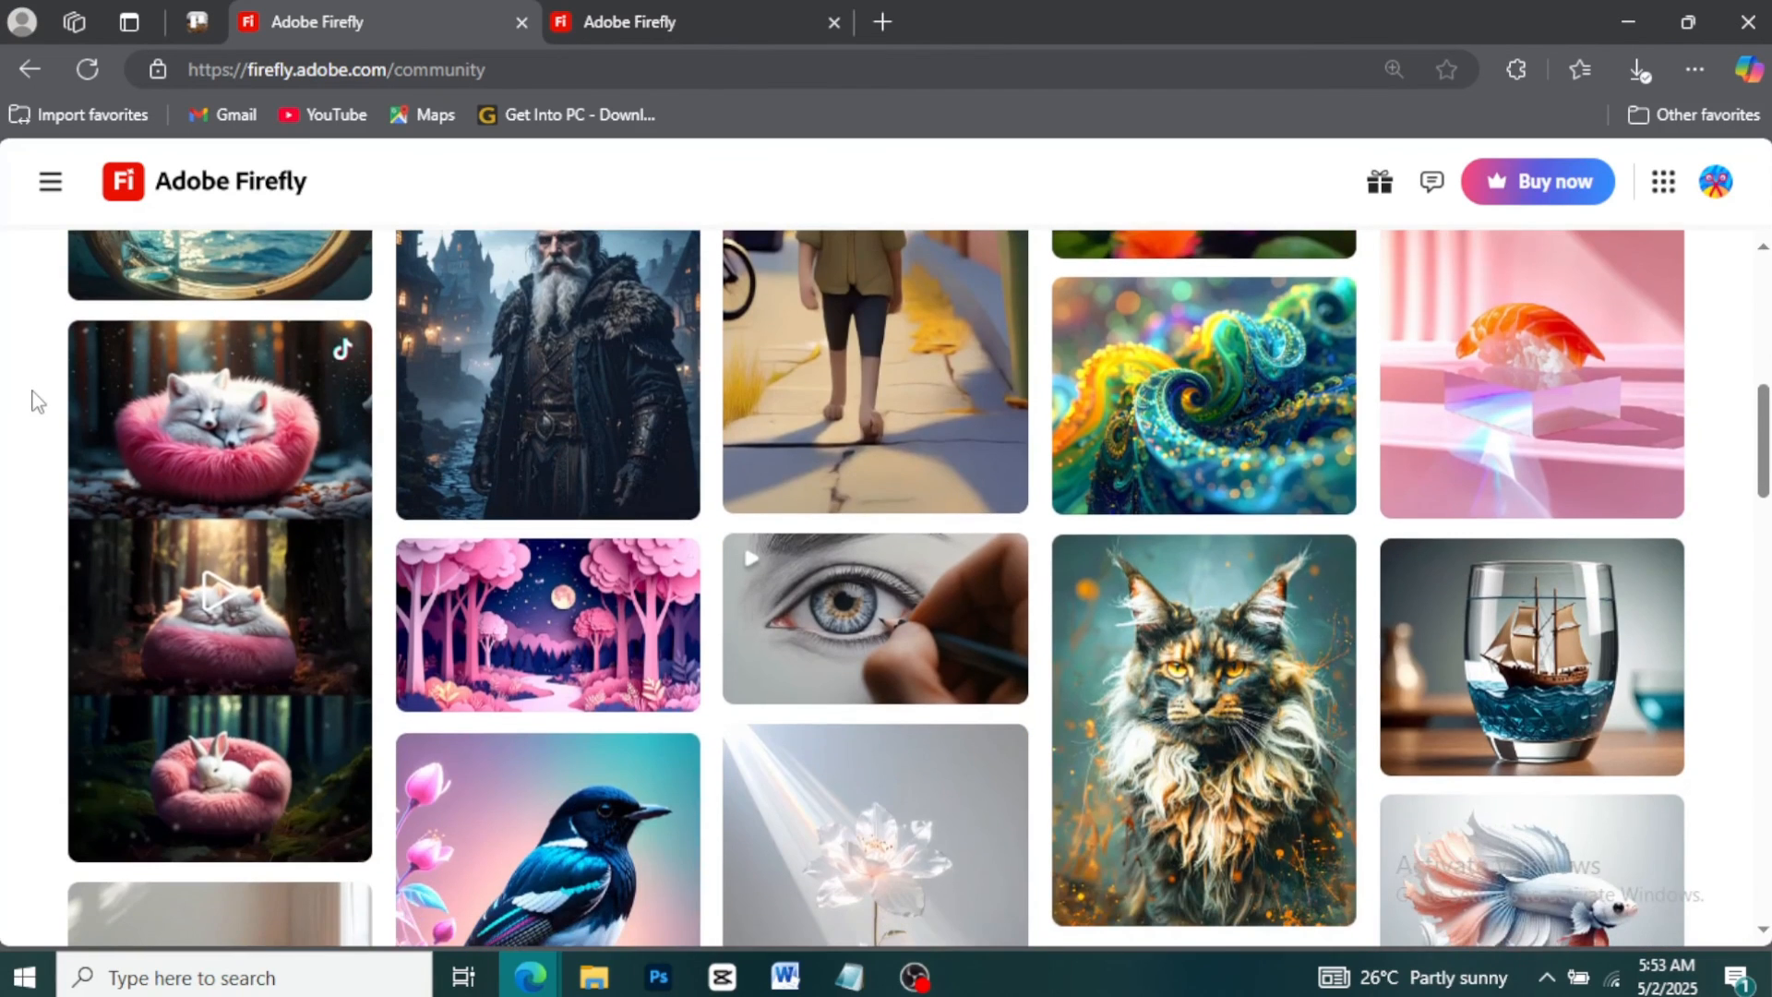
pyautogui.scroll(-3, 37, 400)
pyautogui.scroll(-3, 37, 400)
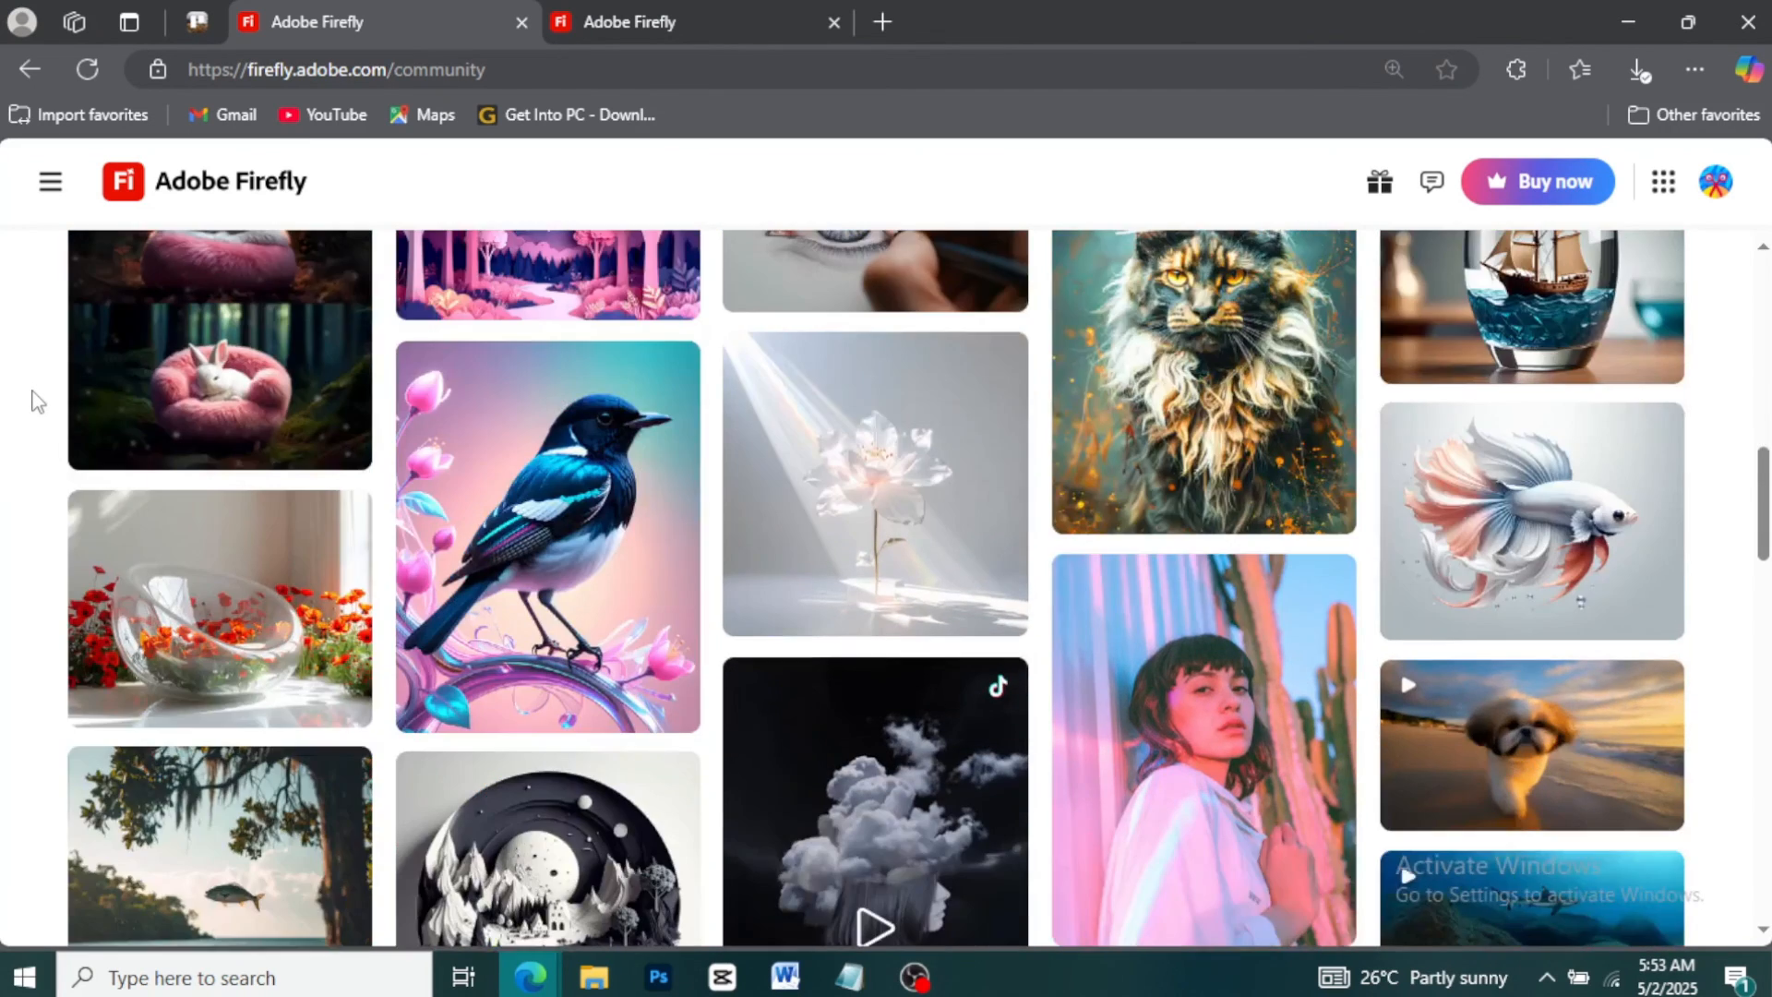
pyautogui.scroll(-6, 37, 400)
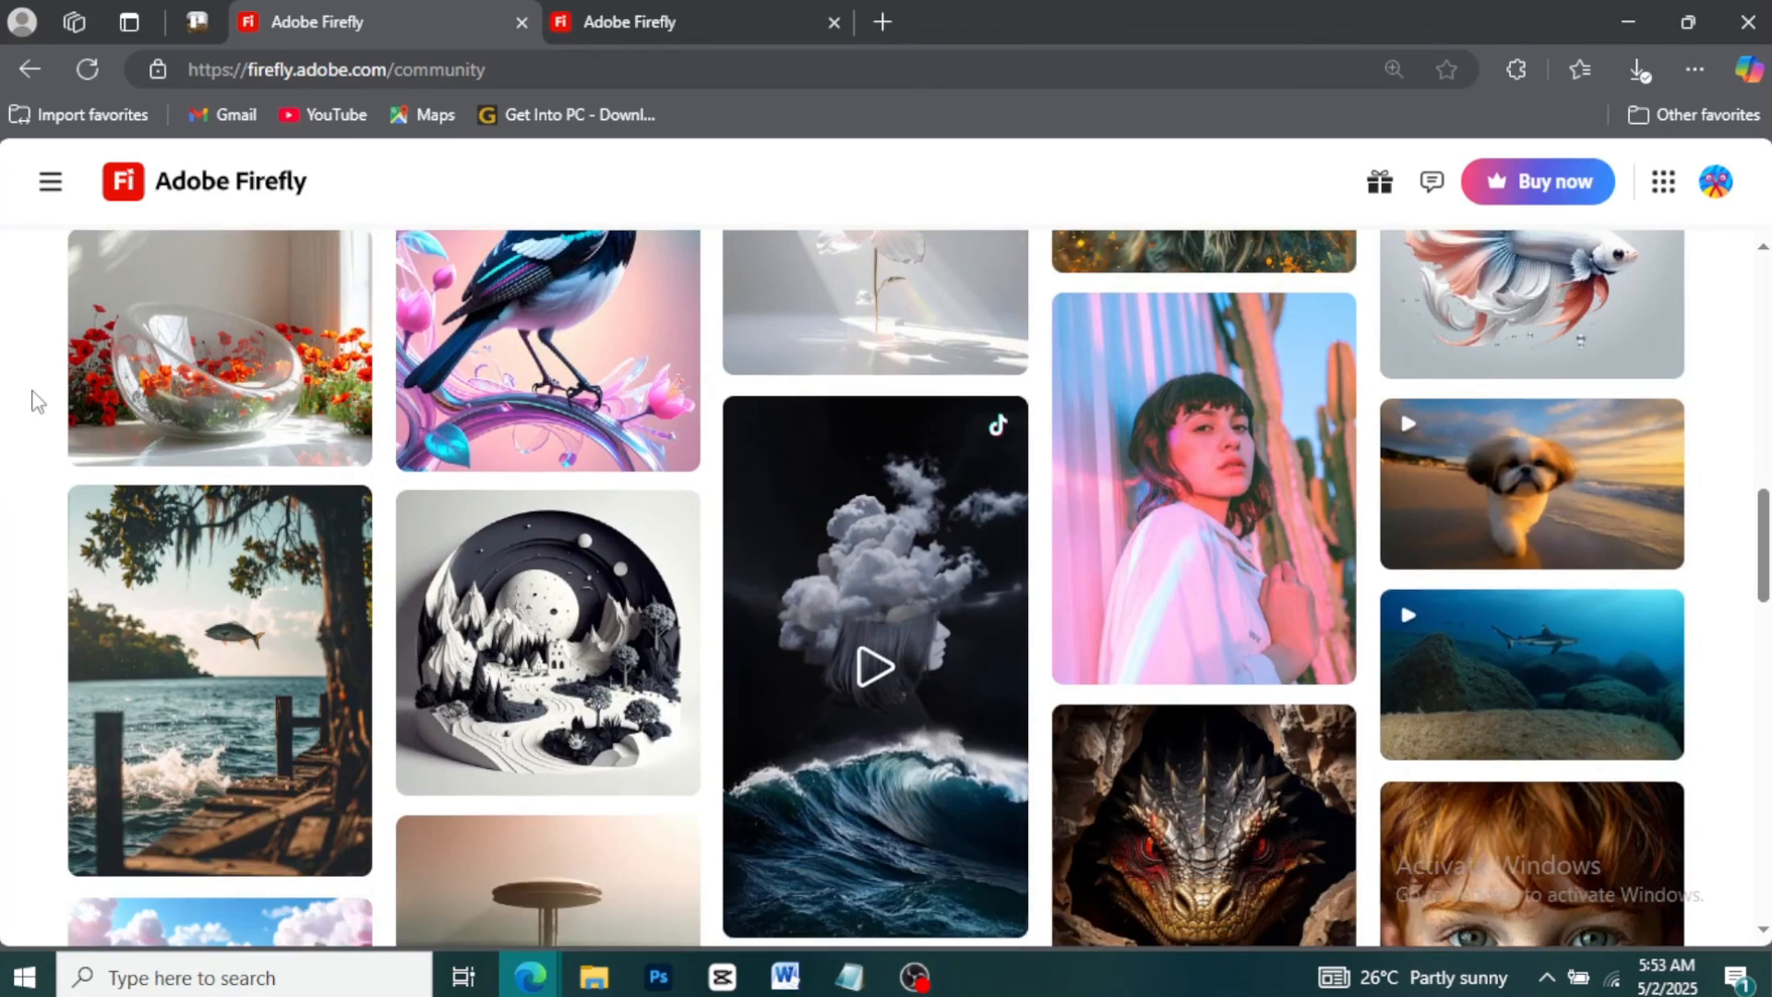
pyautogui.scroll(-5, 37, 399)
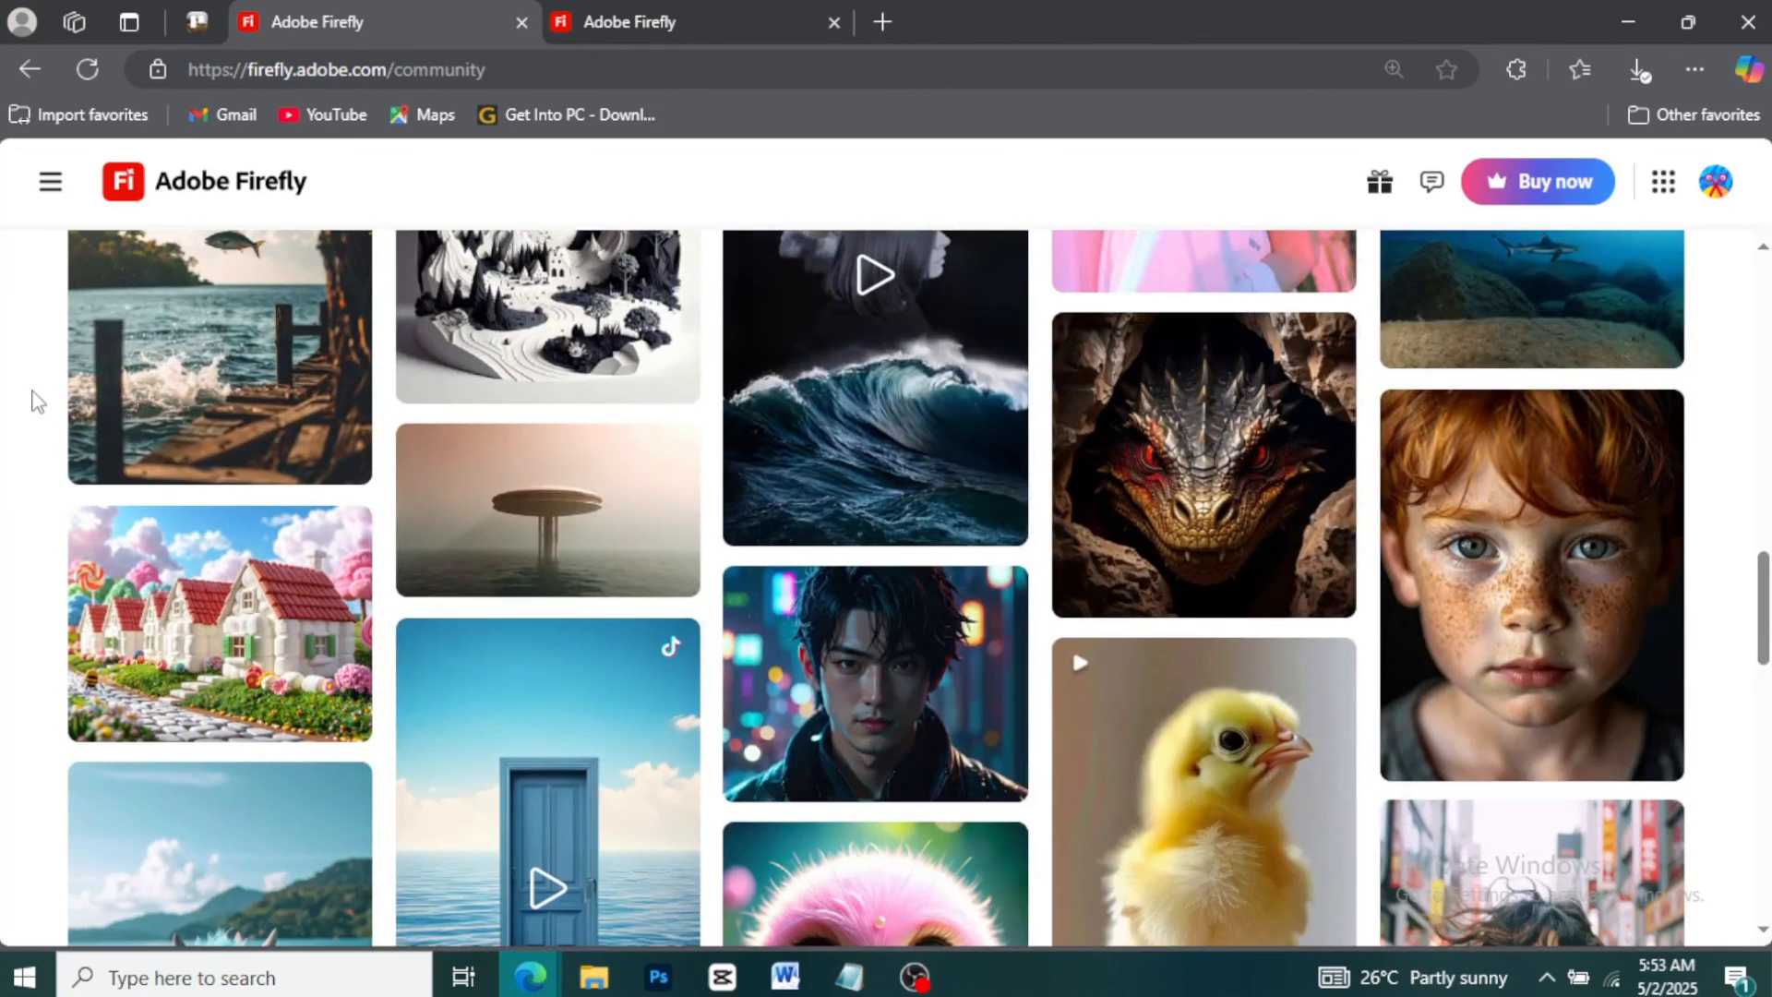
pyautogui.scroll(-4, 37, 399)
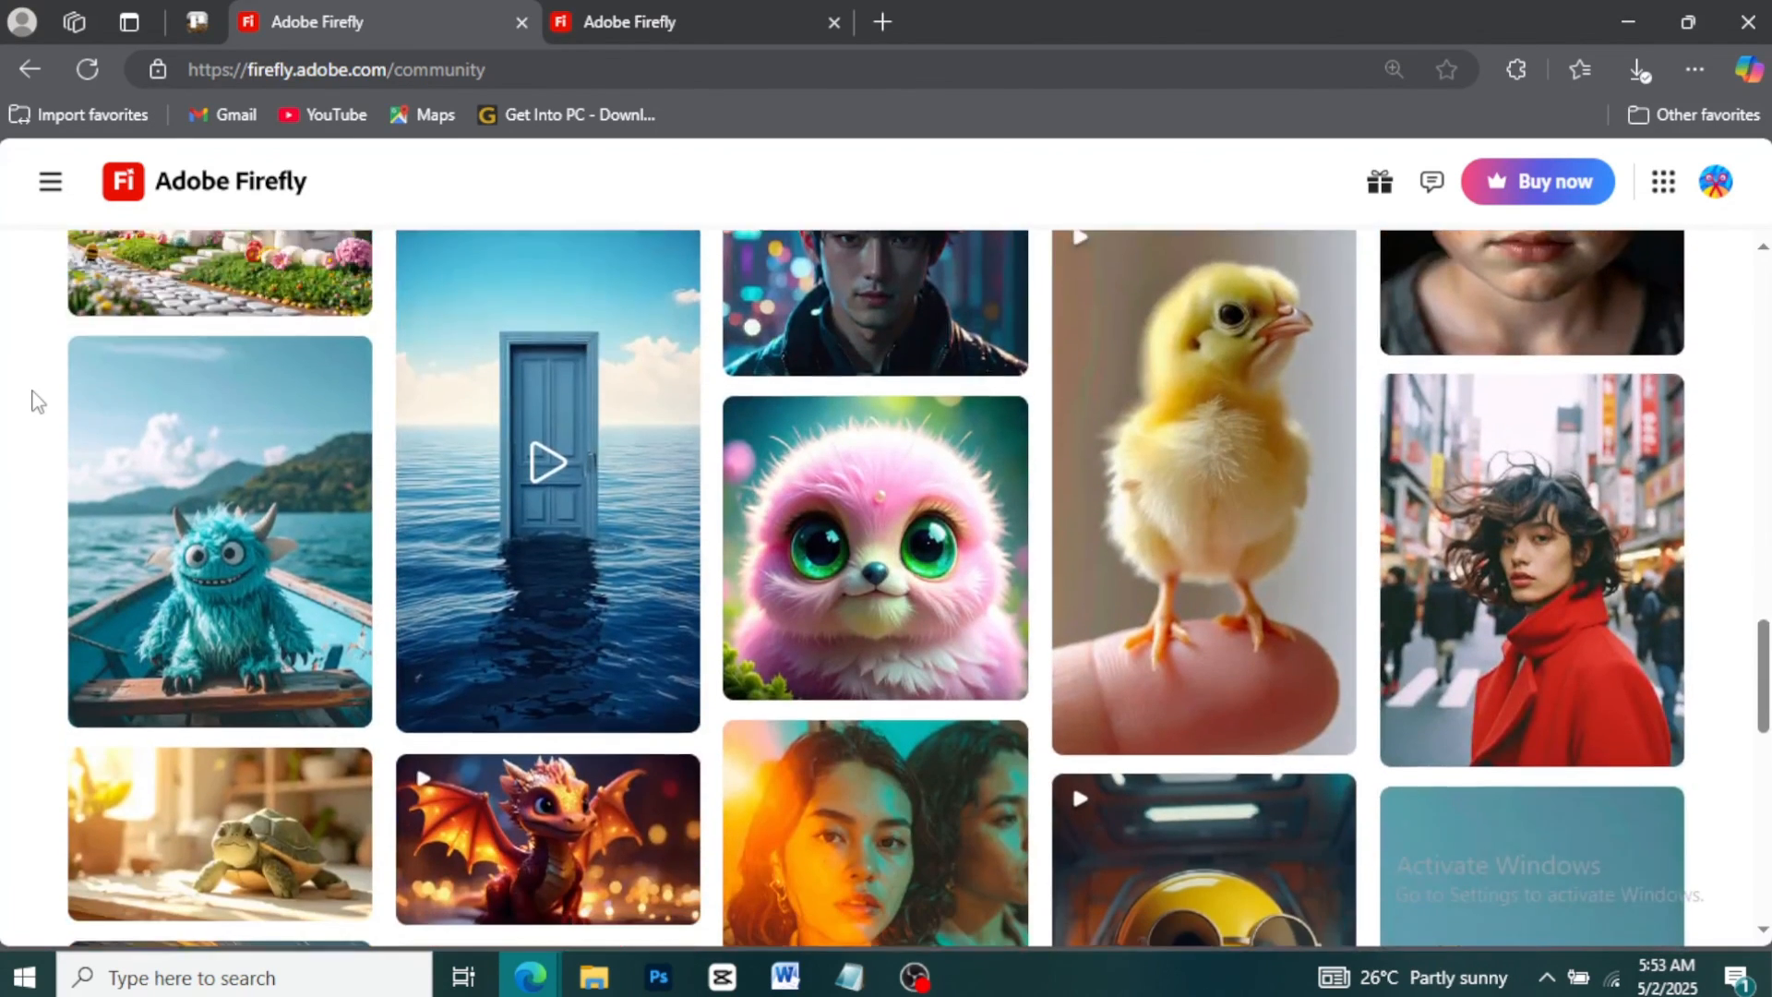
pyautogui.scroll(-5, 37, 400)
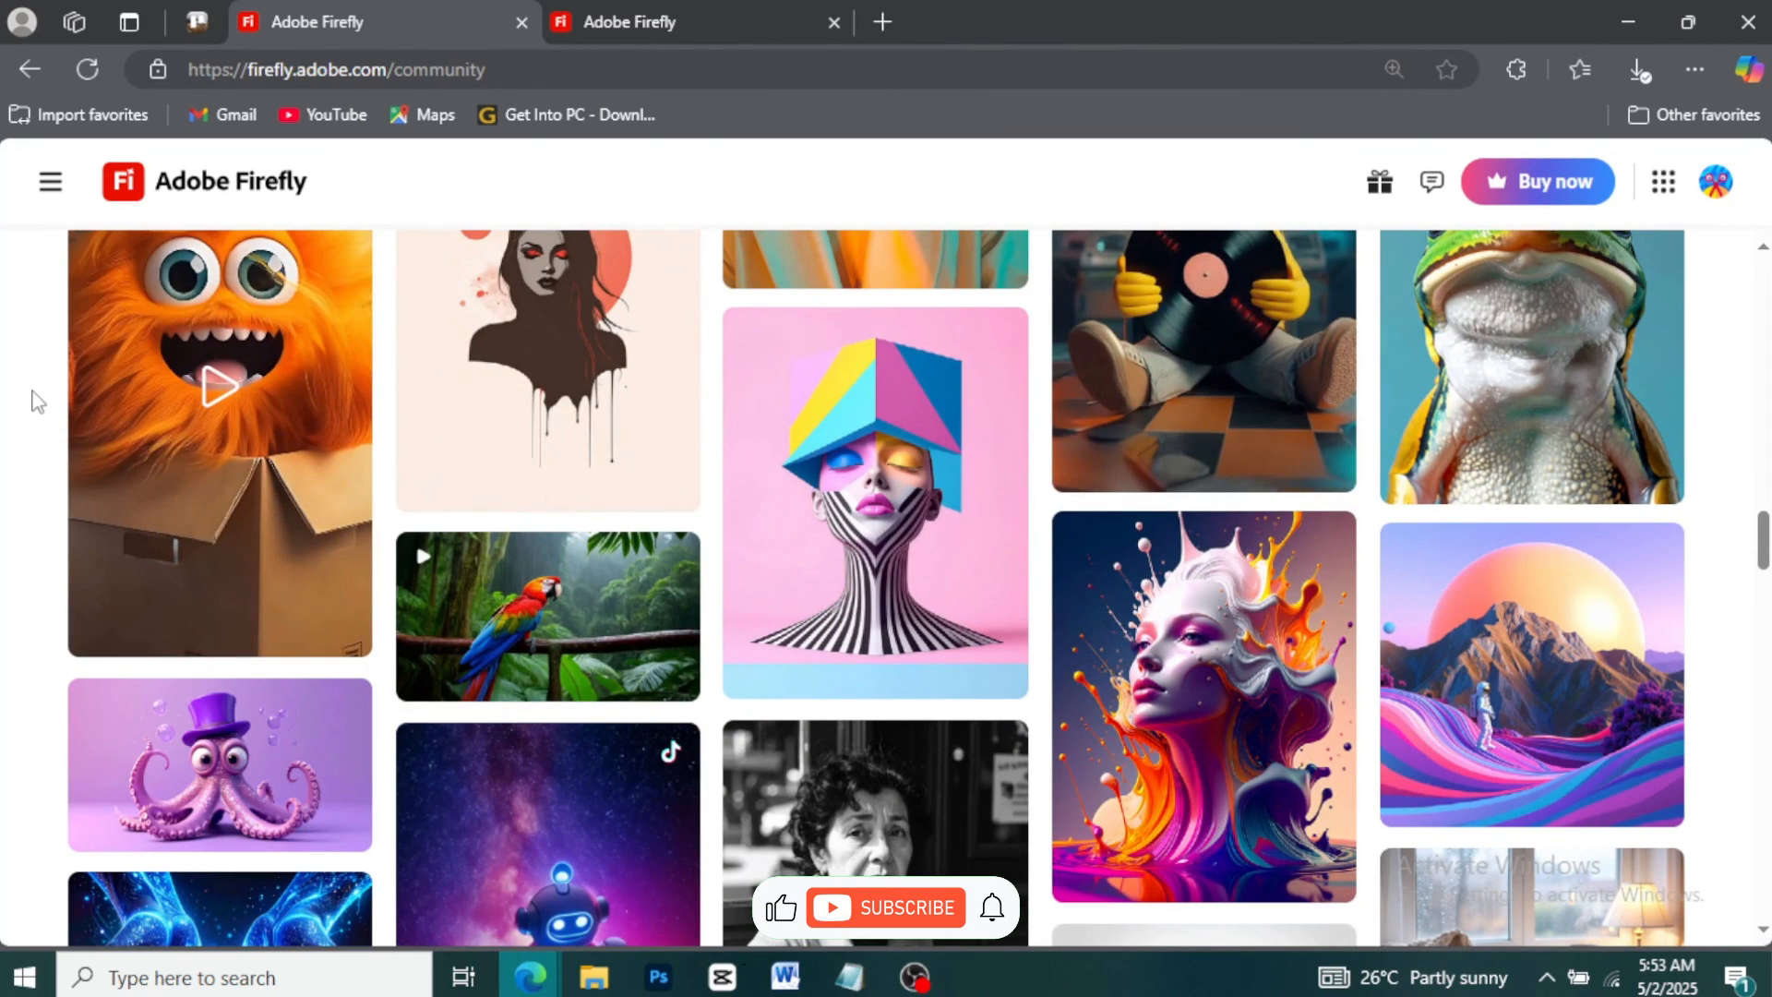
pyautogui.scroll(-15, 30, 417)
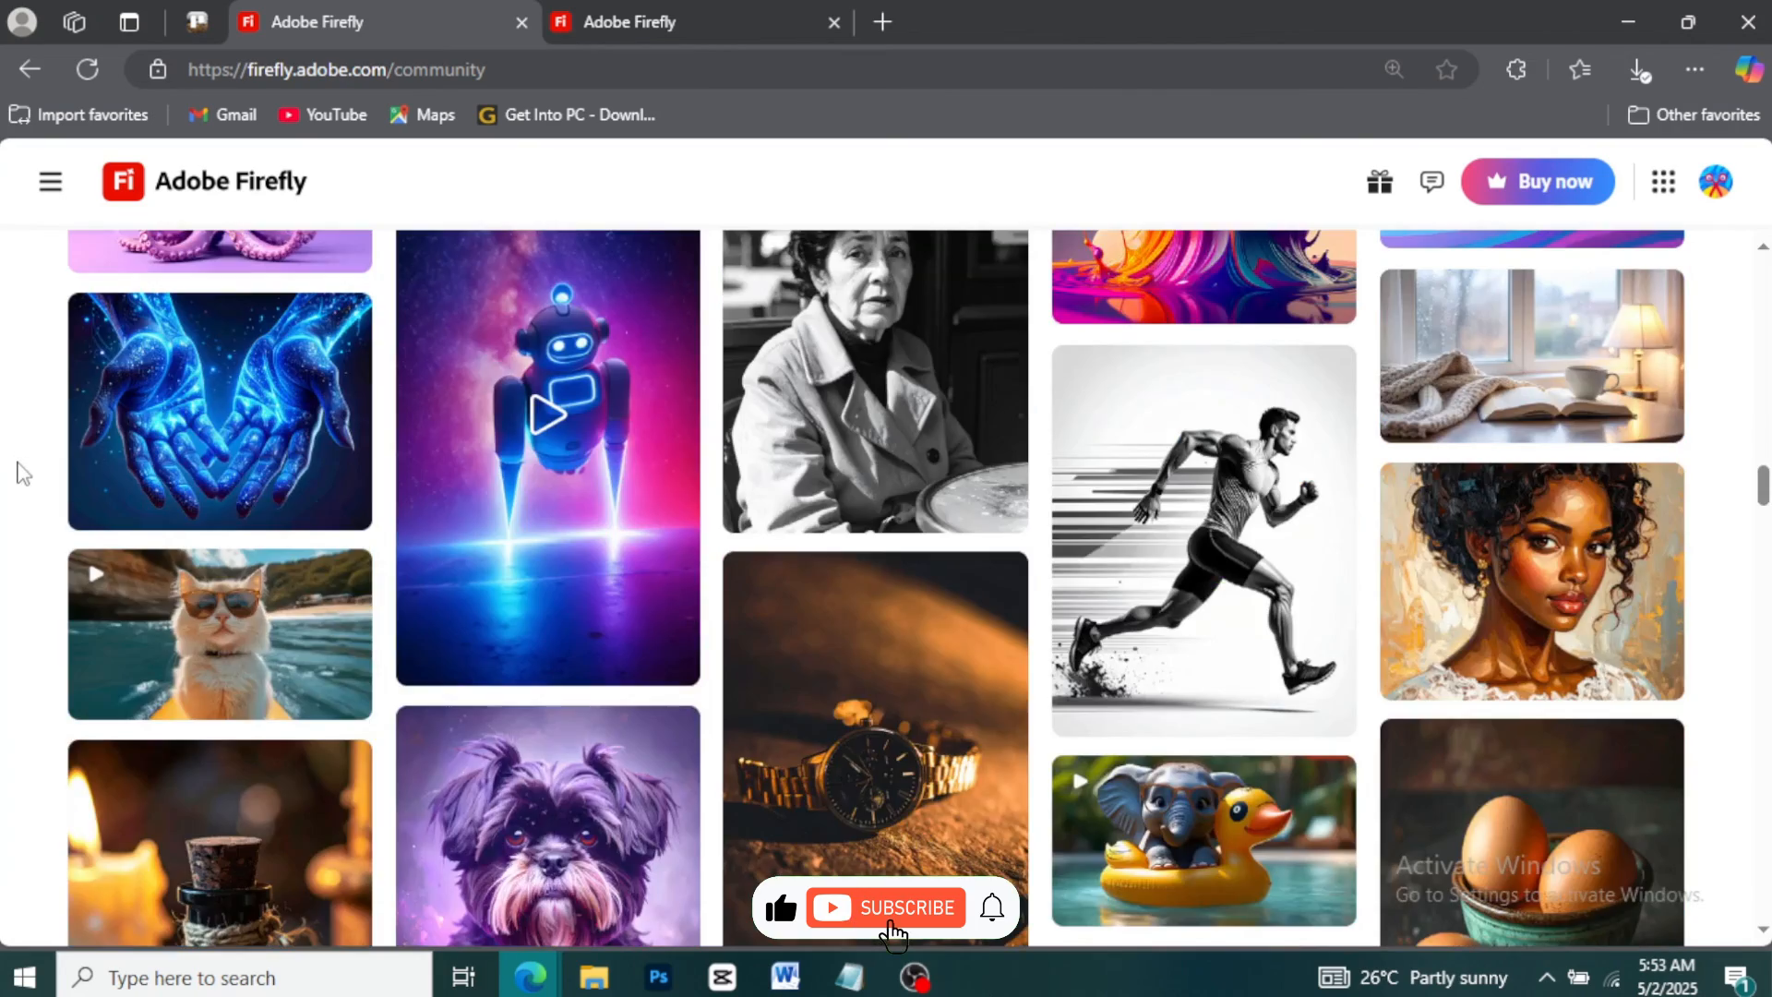